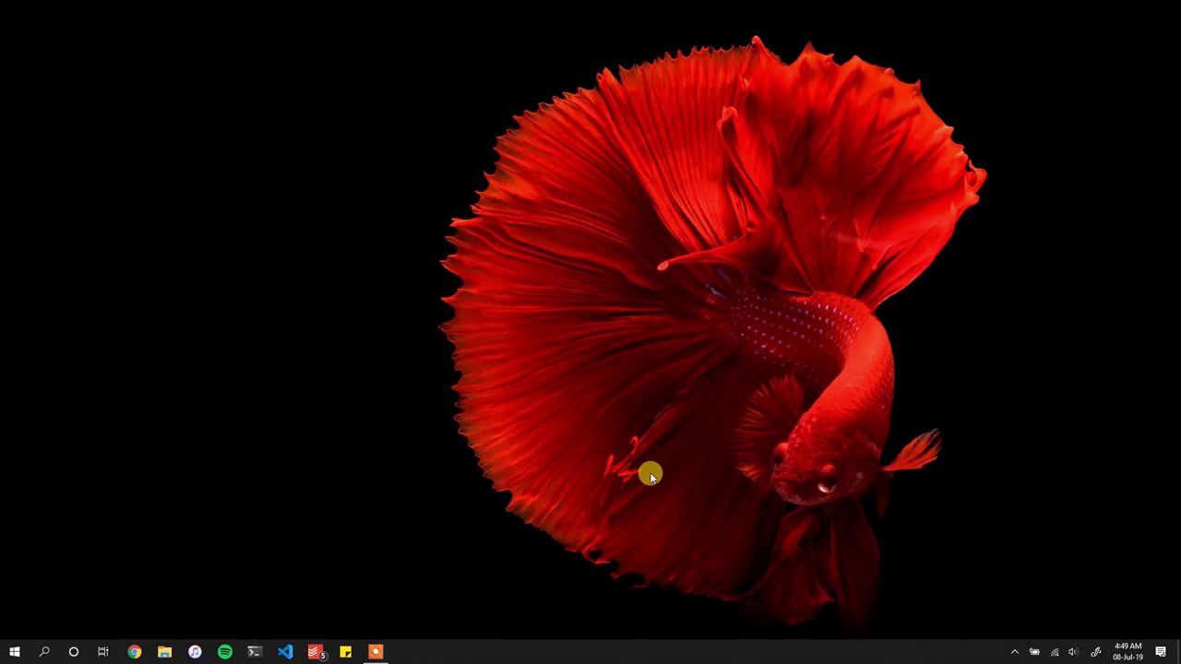
# - Open dot.net in Chrome and go to the .NET download page's Windows downloads
pyautogui.click(133, 652)
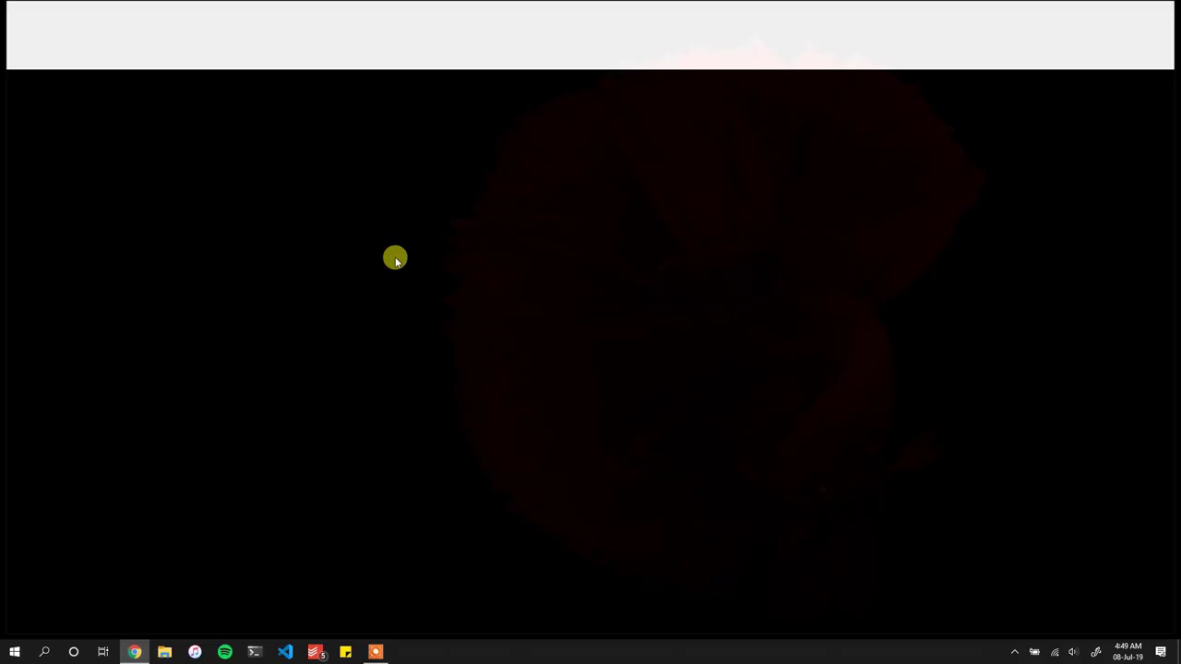
pyautogui.write('dot.net')
pyautogui.press('Return')
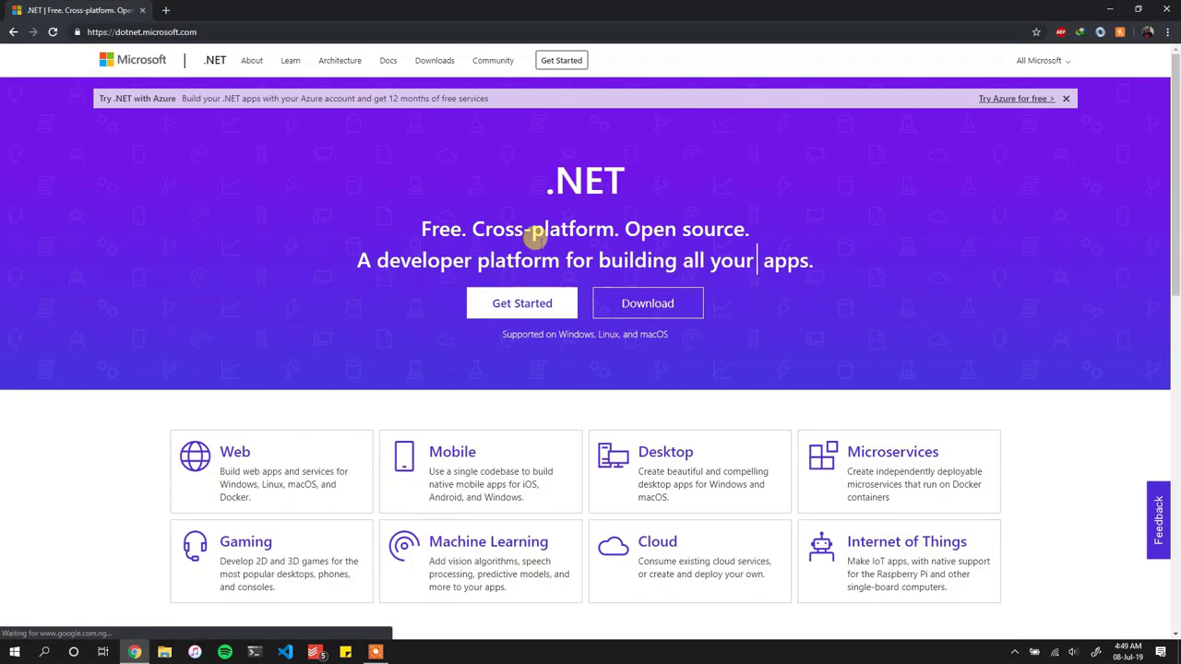
pyautogui.scroll(-4, 501, 158)
pyautogui.scroll(4, 523, 179)
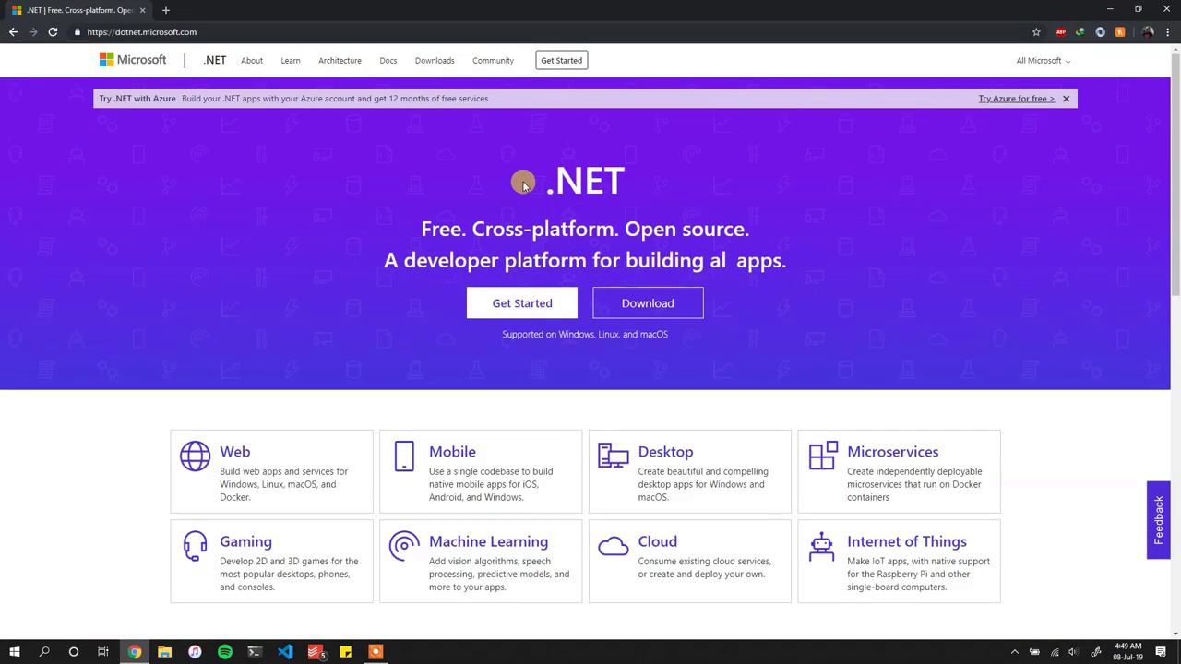
pyautogui.click(628, 301)
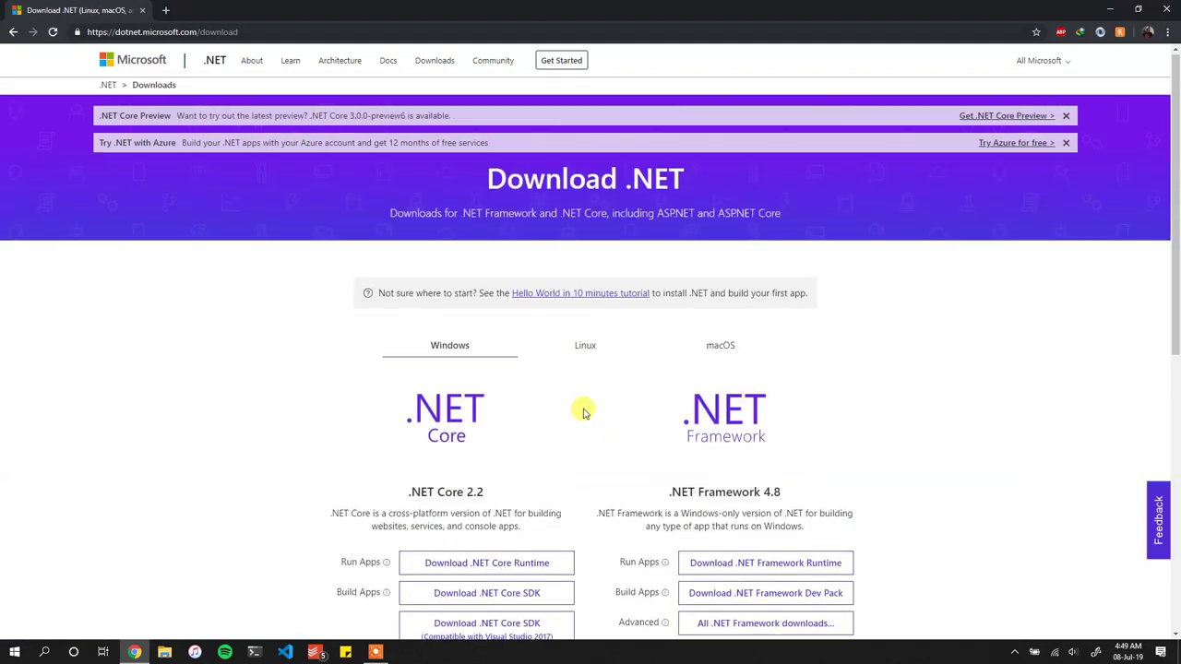
pyautogui.scroll(-4, 584, 410)
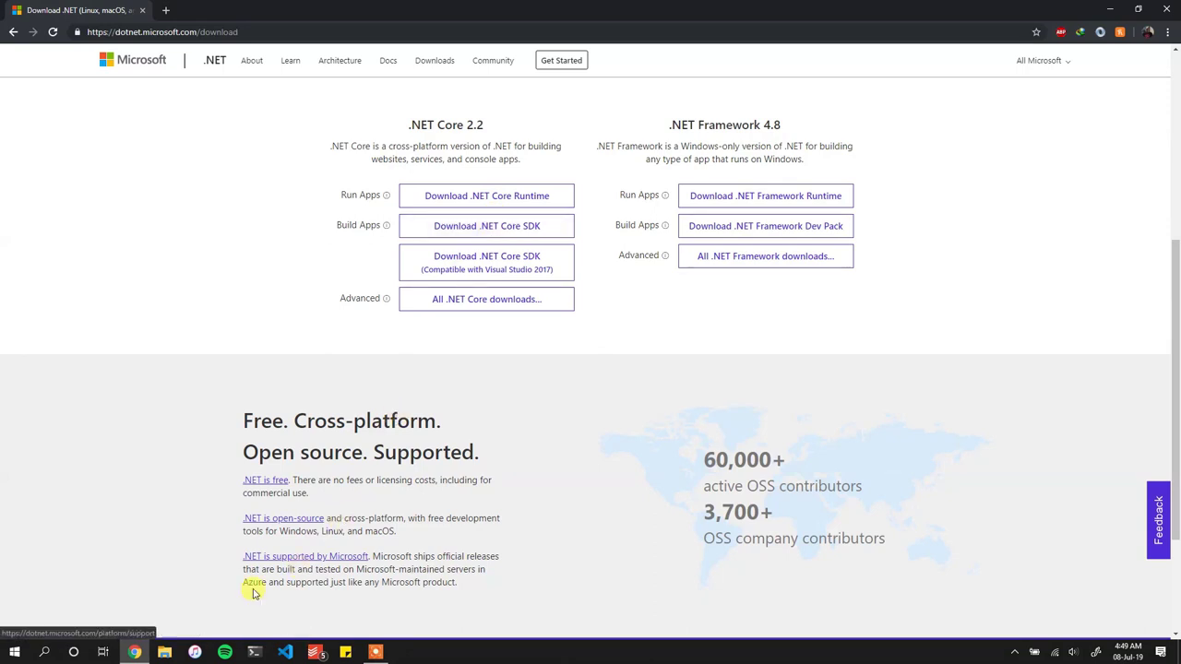
# - Open Windows Terminal with a PowerShell session
pyautogui.click(14, 653)
pyautogui.click(13, 653)
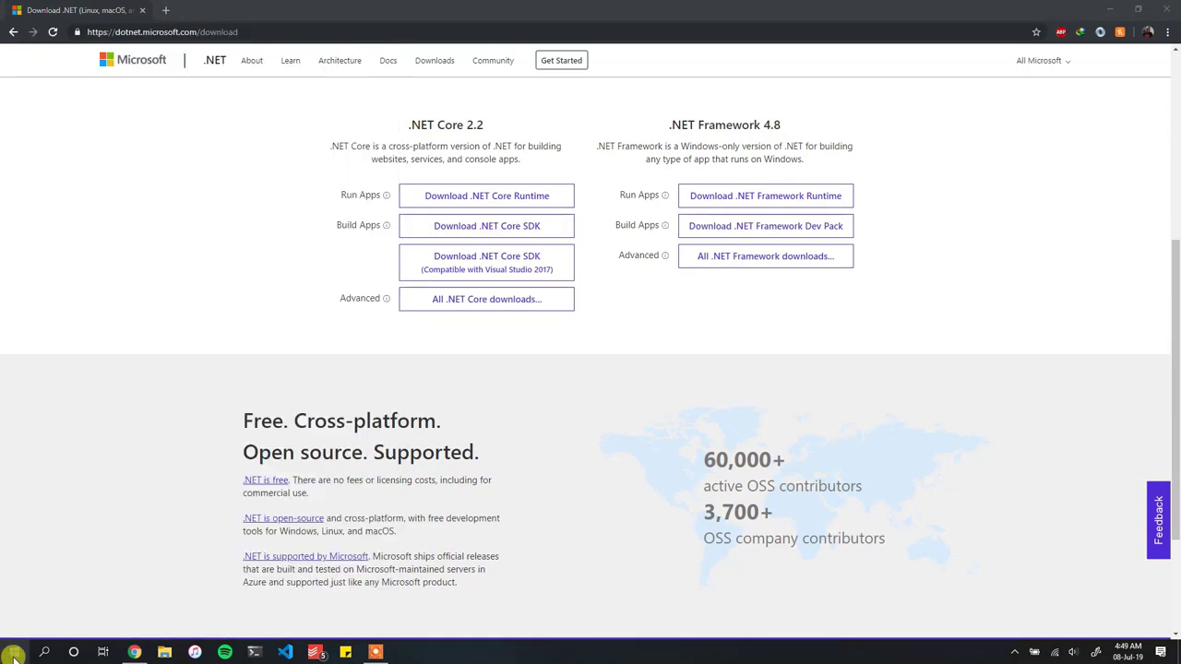
pyautogui.click(261, 652)
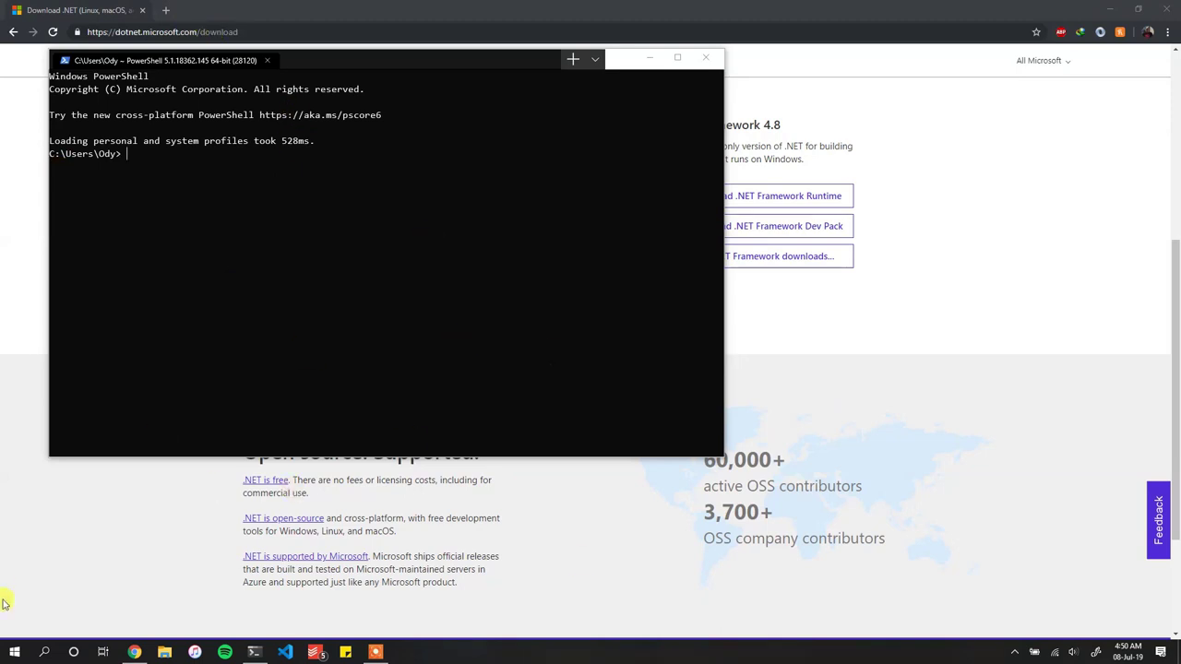
pyautogui.click(167, 9)
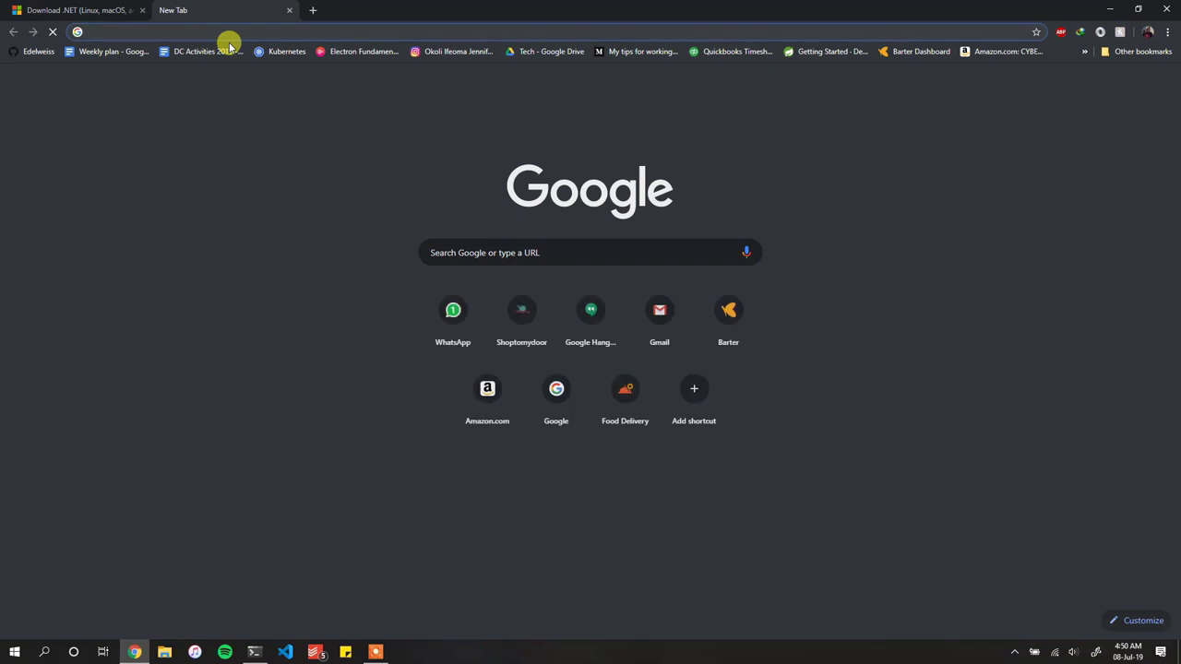
pyautogui.write('windows ter')
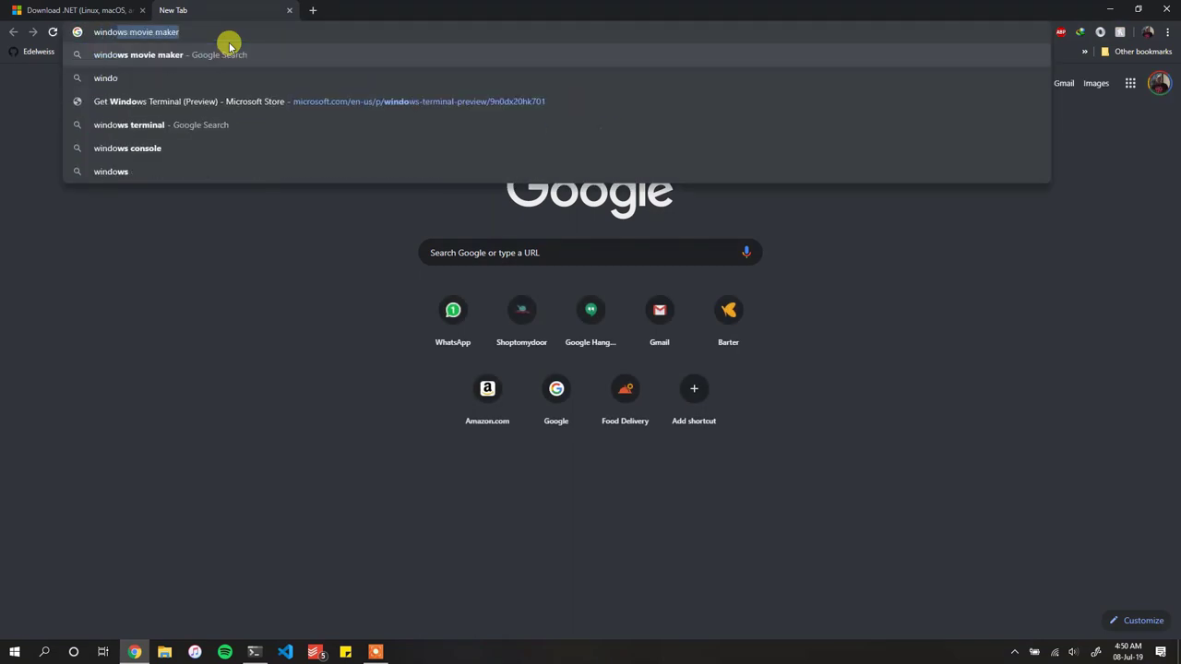
pyautogui.hotkey('ctrl', 'w')
# - Look up the Windows Terminal (Preview) listing in the Microsoft Store by searching for "terminal", and close the Store
pyautogui.click(7, 653)
pyautogui.write('store')
pyautogui.press('Return')
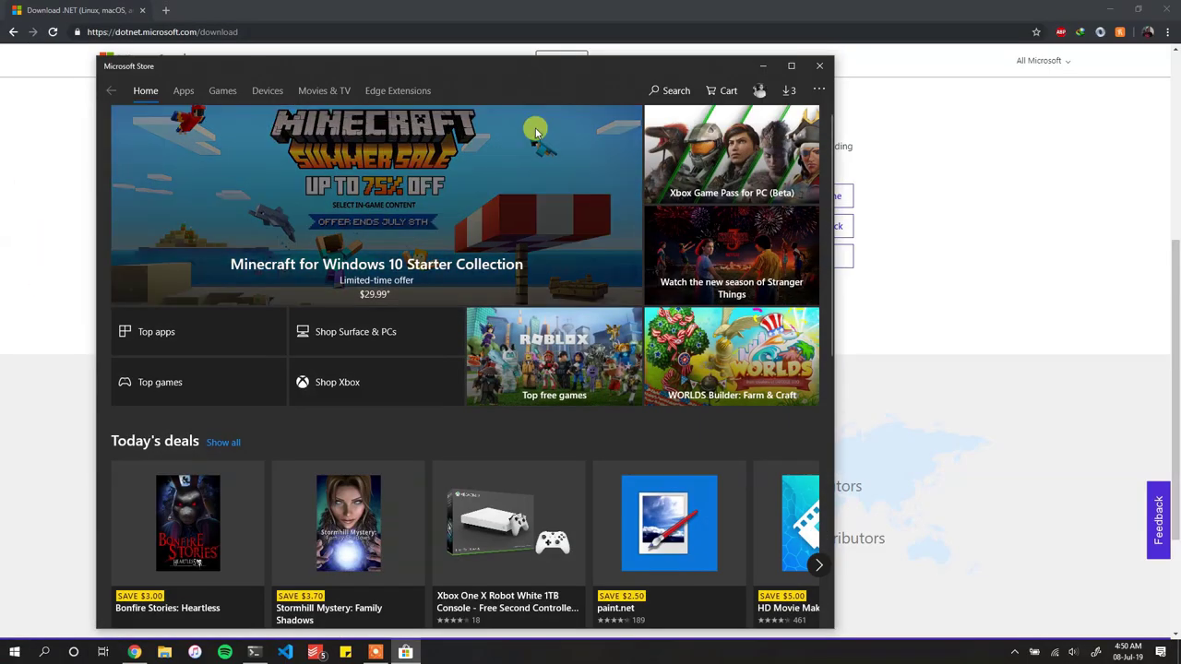
pyautogui.click(675, 90)
pyautogui.write('t')
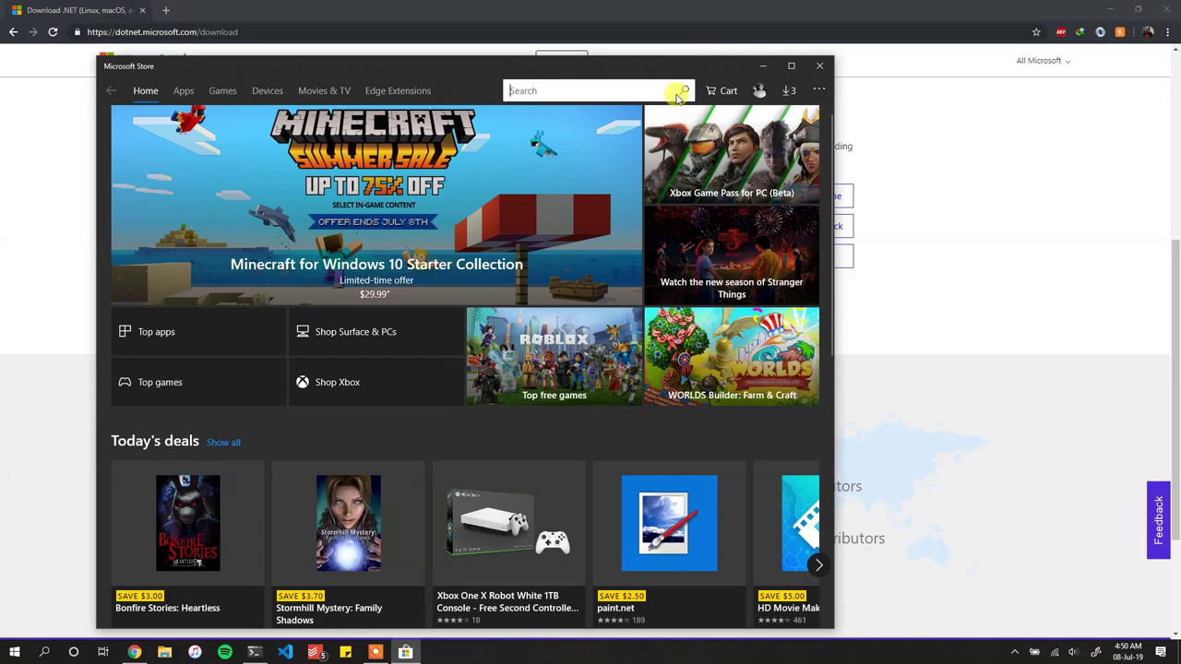
pyautogui.write('erminal')
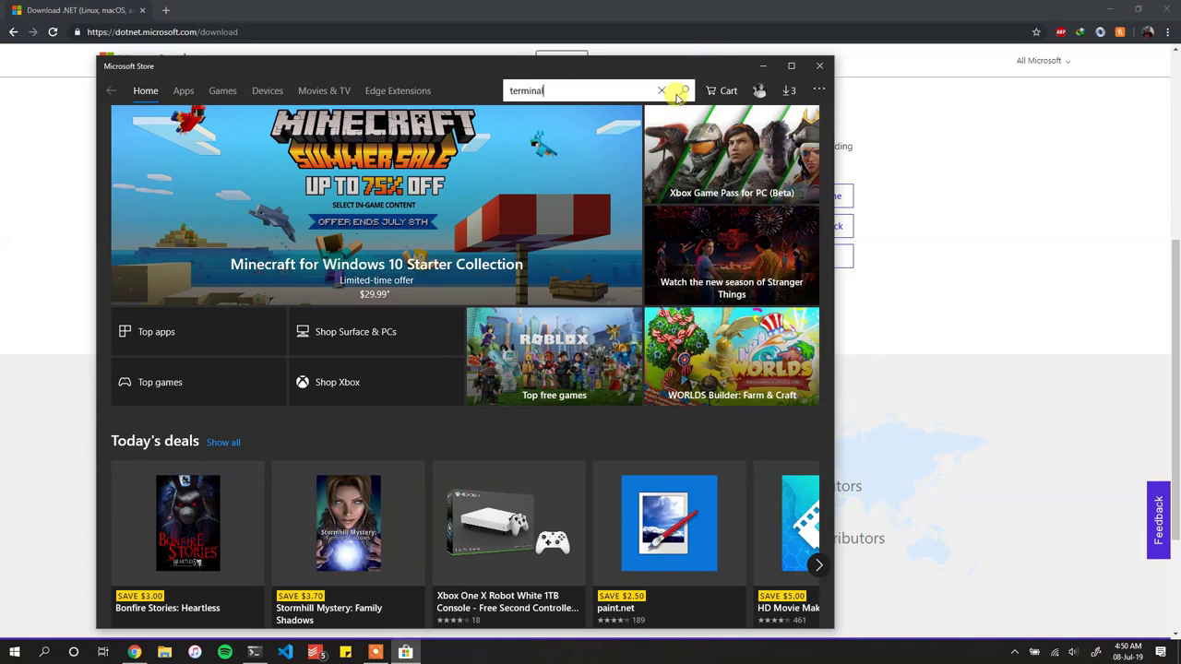
pyautogui.press('Return')
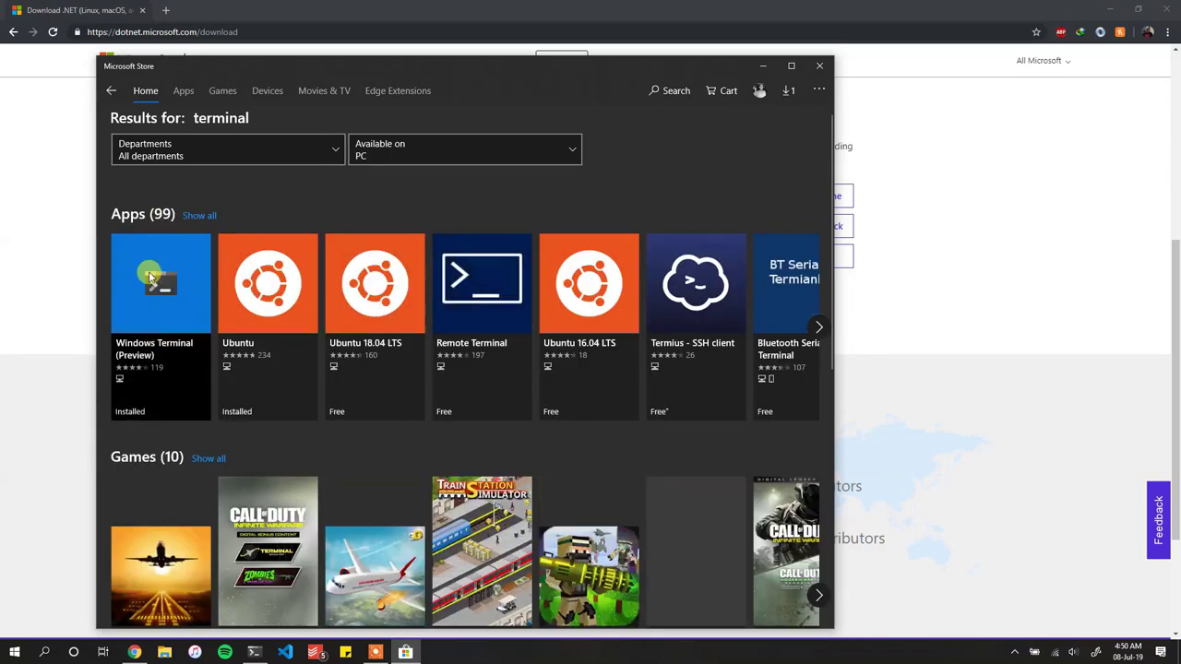
pyautogui.click(166, 352)
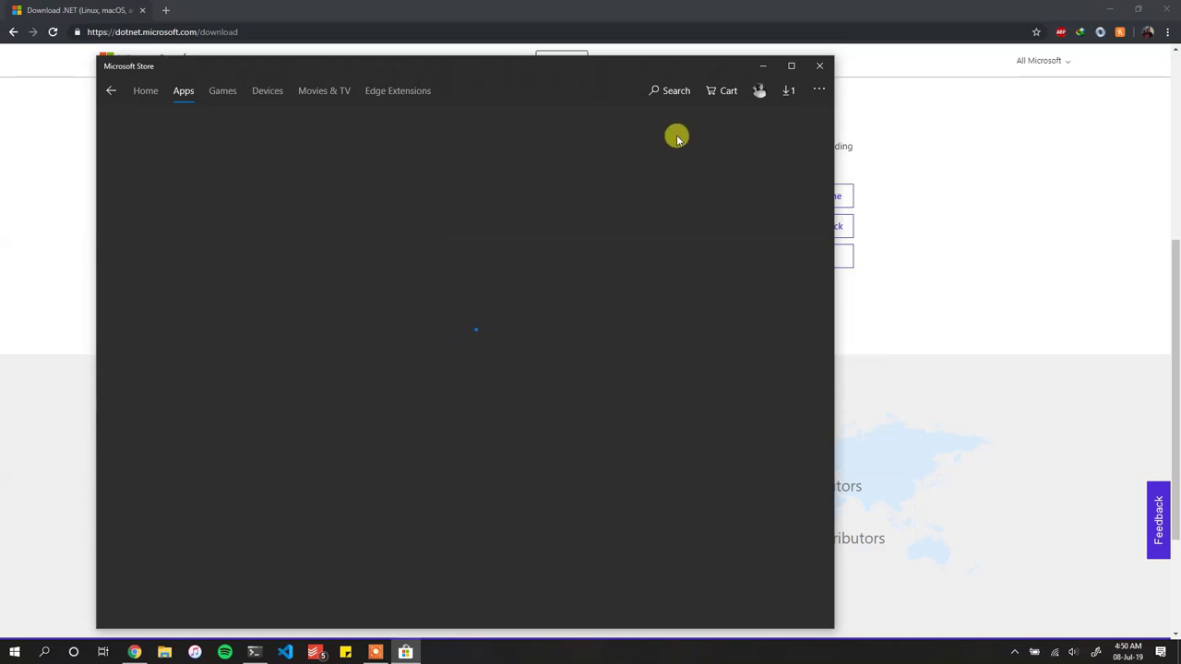
pyautogui.click(819, 66)
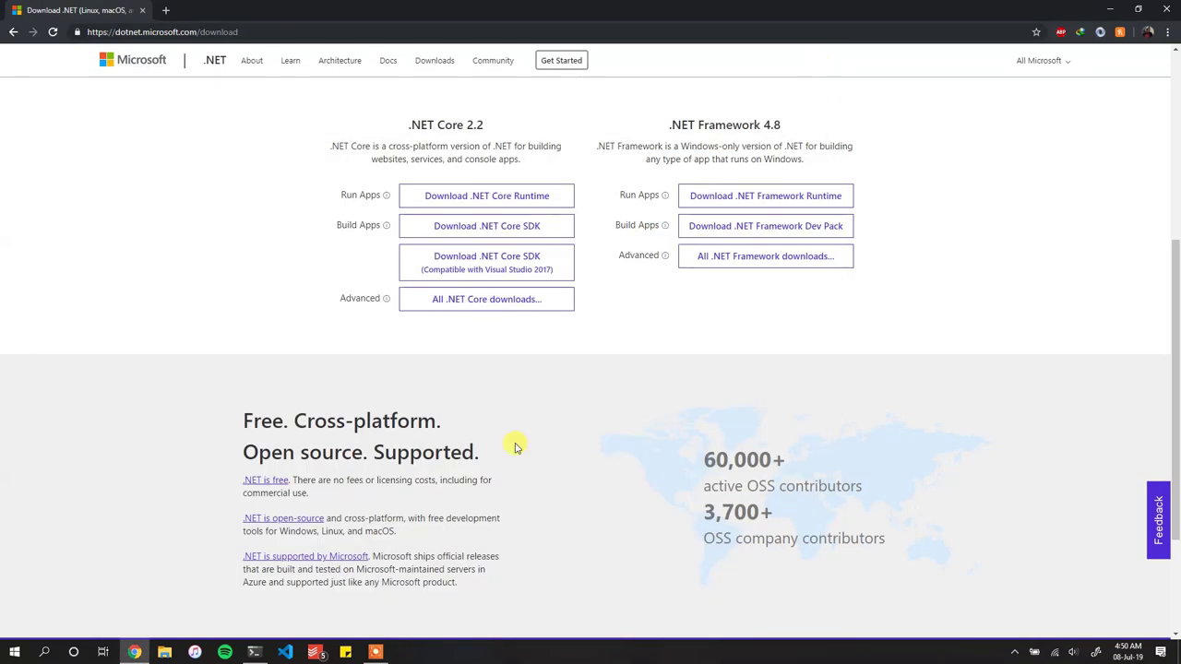
# - Move the terminal window to Desktop 3 and the Chrome window to Desktop 1
pyautogui.click(253, 653)
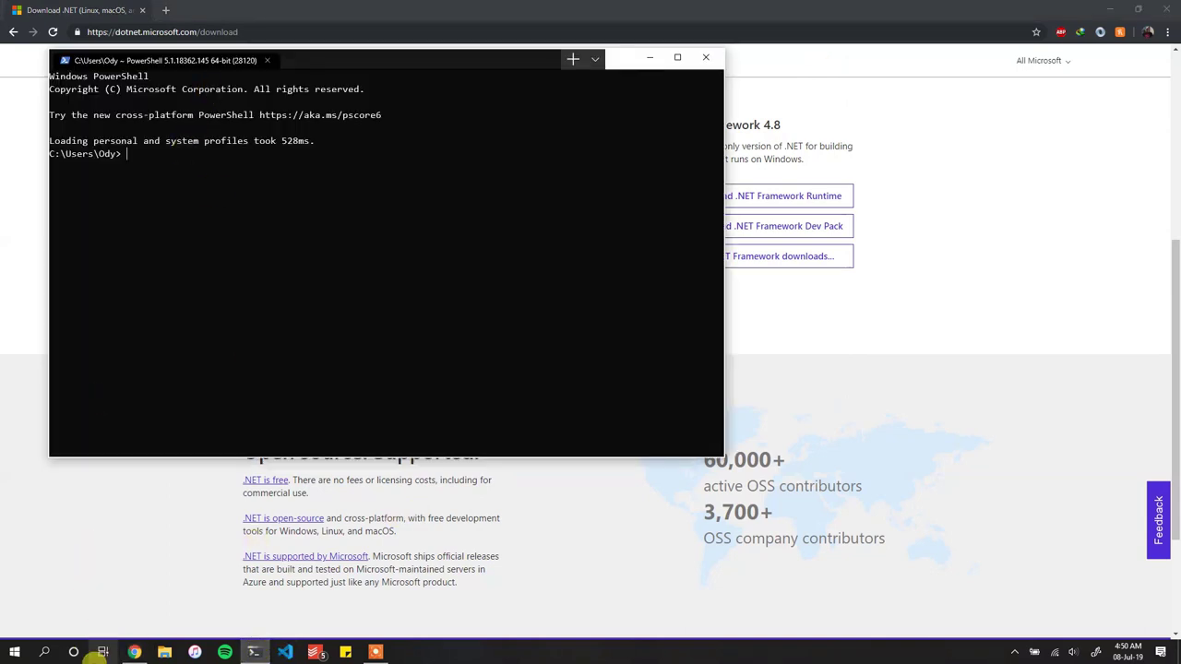
pyautogui.press('super+Tab')
pyautogui.moveTo(236, 93); pyautogui.dragTo(295, 37)
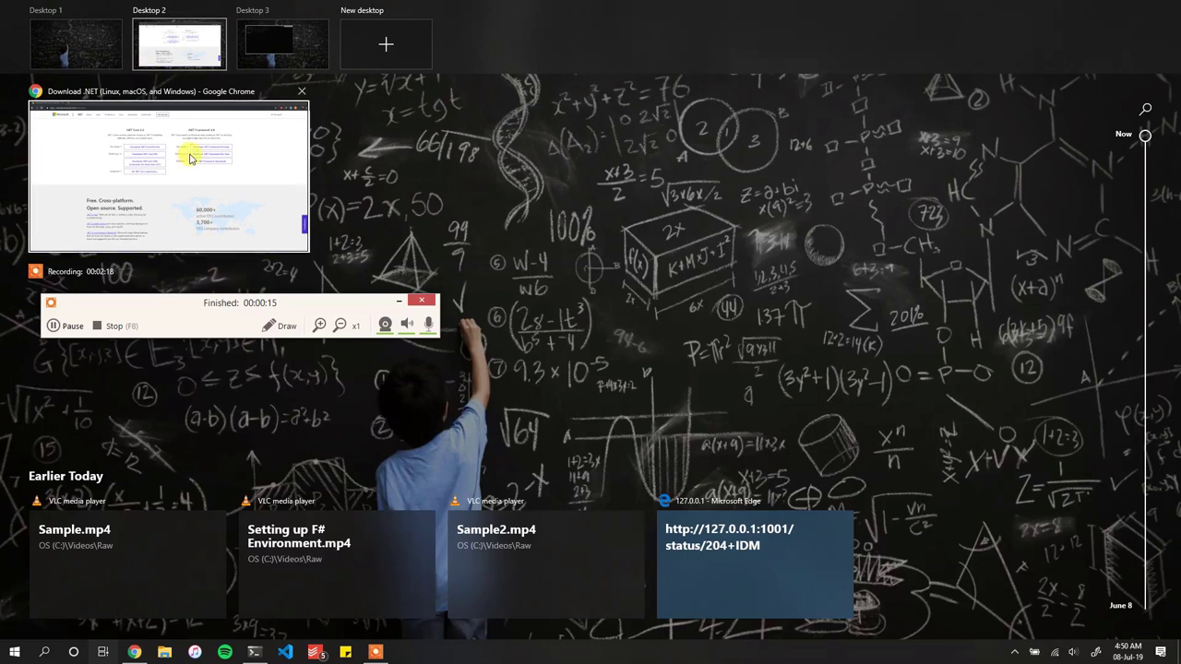
pyautogui.click(153, 43)
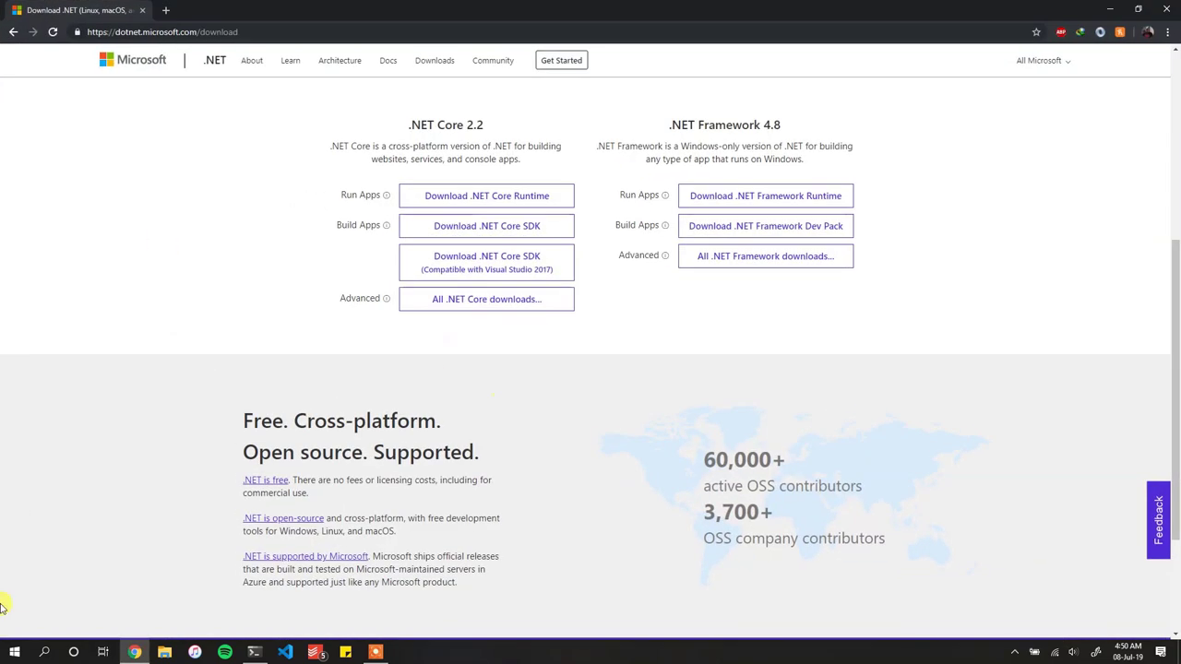
pyautogui.click(102, 653)
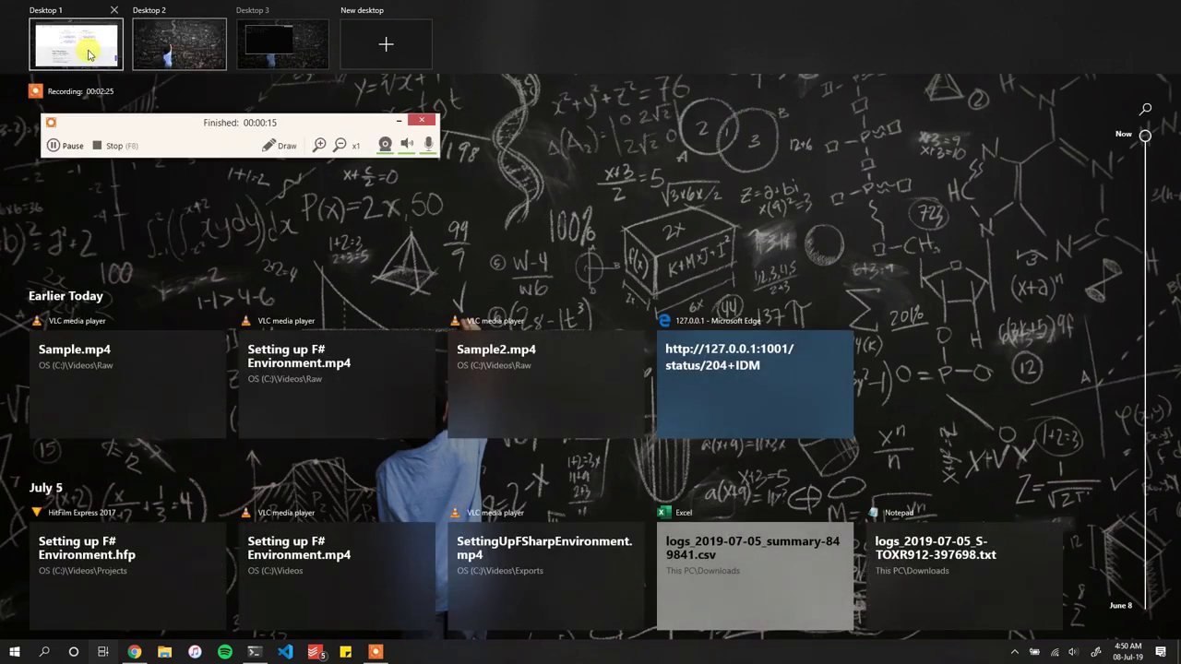
pyautogui.click(89, 55)
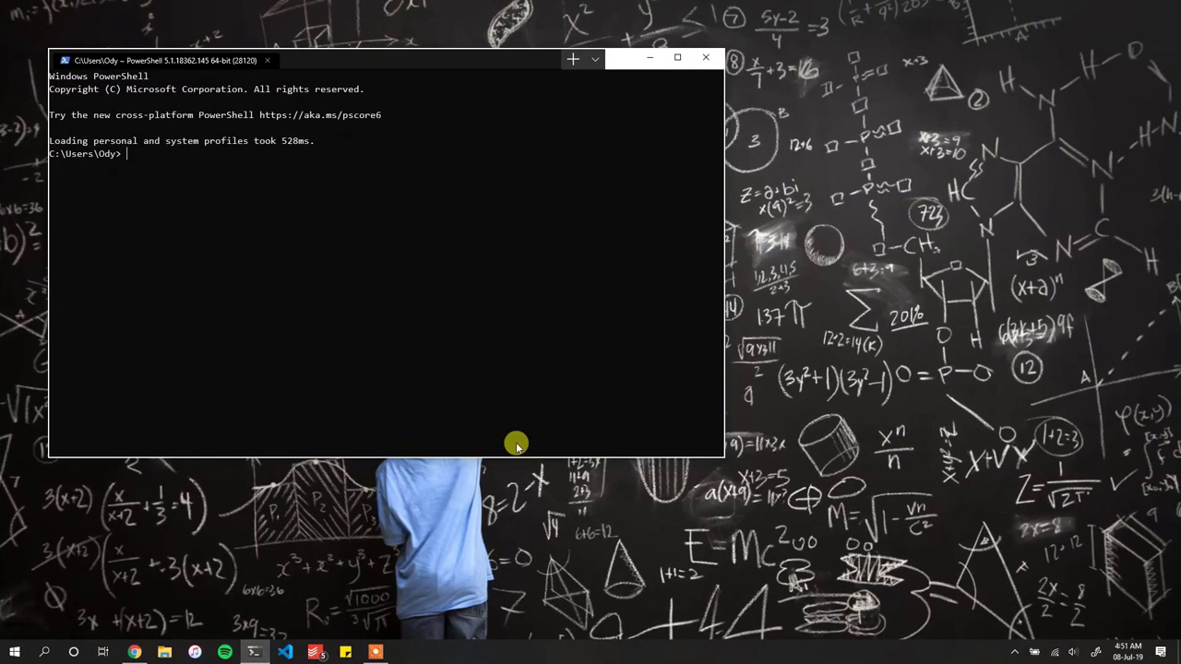
# - Maximize the terminal window and run dotnet to check the command's usage options
pyautogui.click(679, 59)
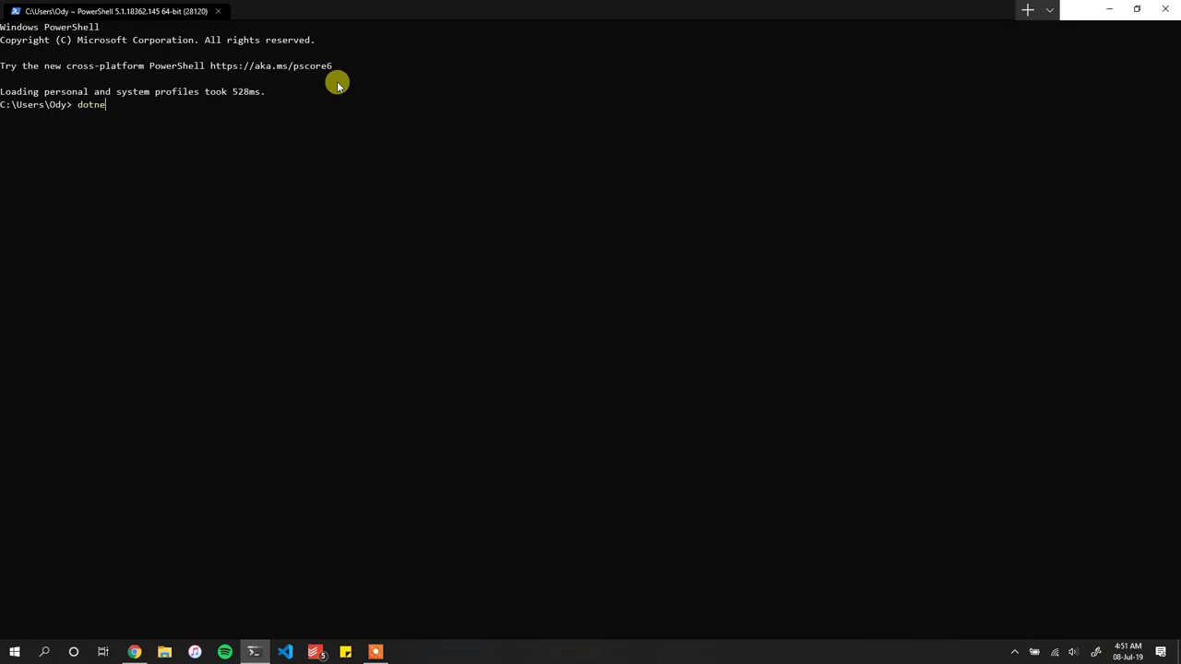
pyautogui.press('Return')
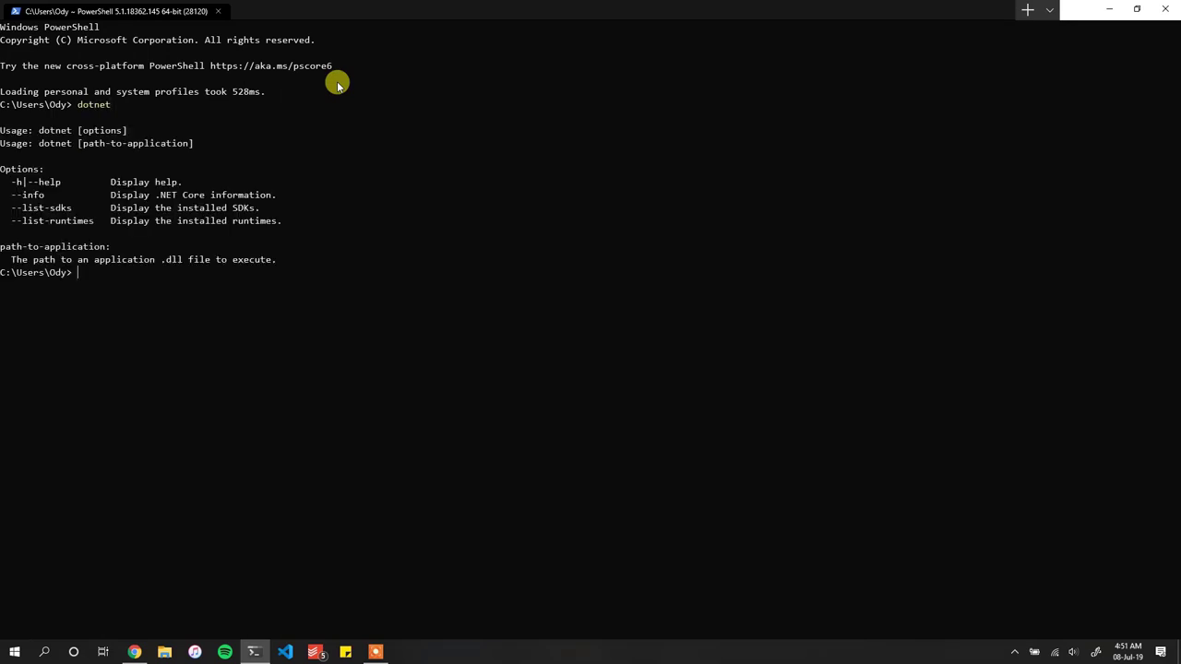
pyautogui.moveTo(7, 197); pyautogui.dragTo(58, 232)
pyautogui.click(160, 267)
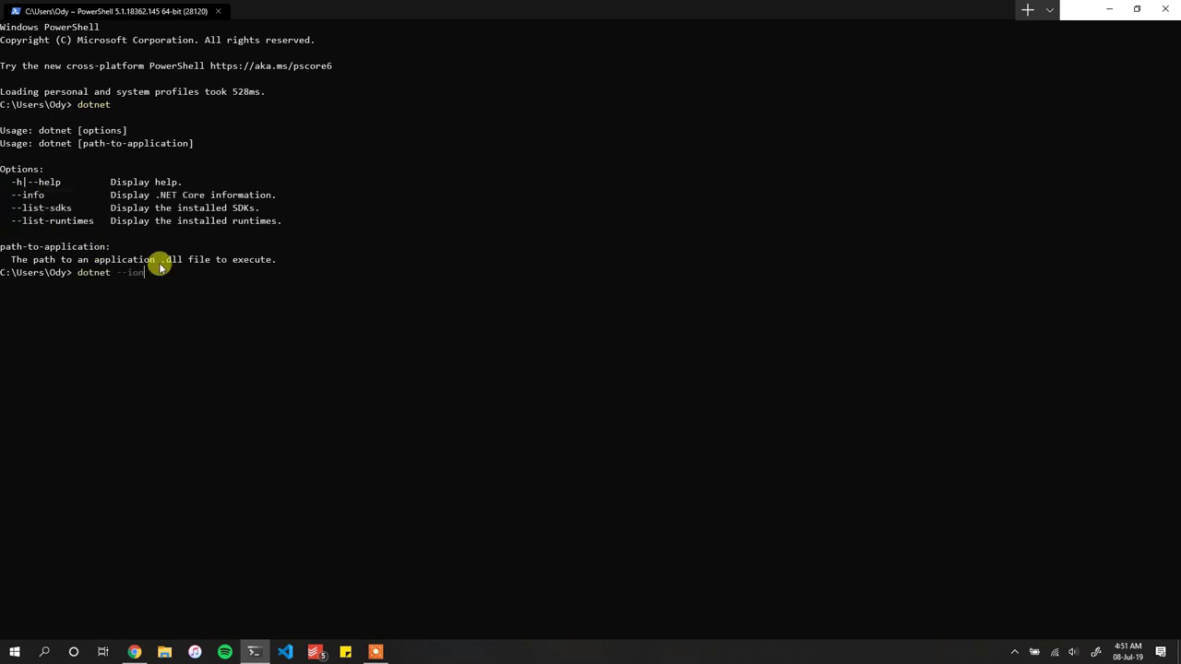
# - Run dotnet --info and review the installed .NET Core SDKs and runtimes
pyautogui.press('Return')
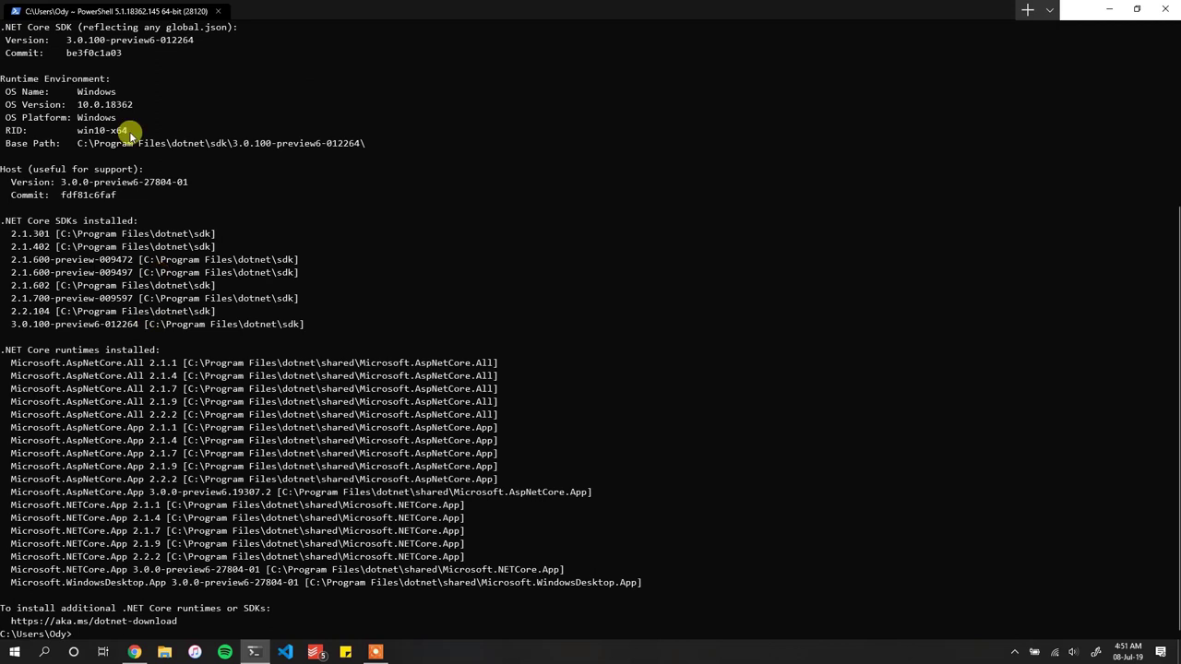
pyautogui.scroll(3, 99, 332)
pyautogui.scroll(-1, 99, 269)
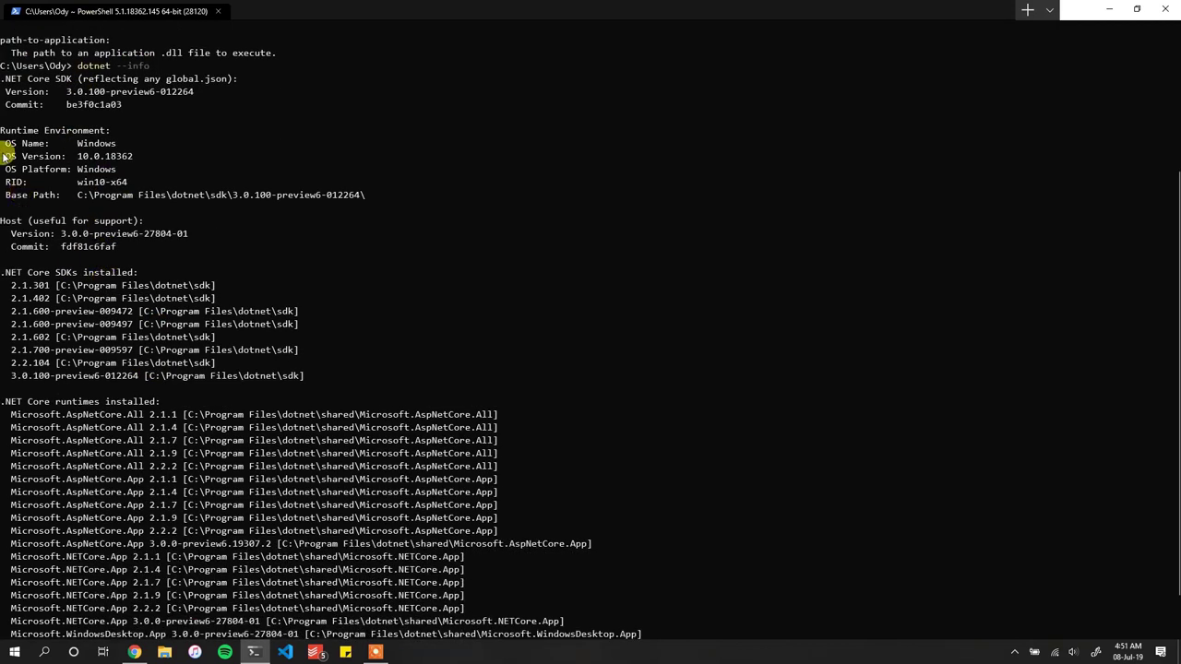
pyautogui.scroll(-1, 169, 314)
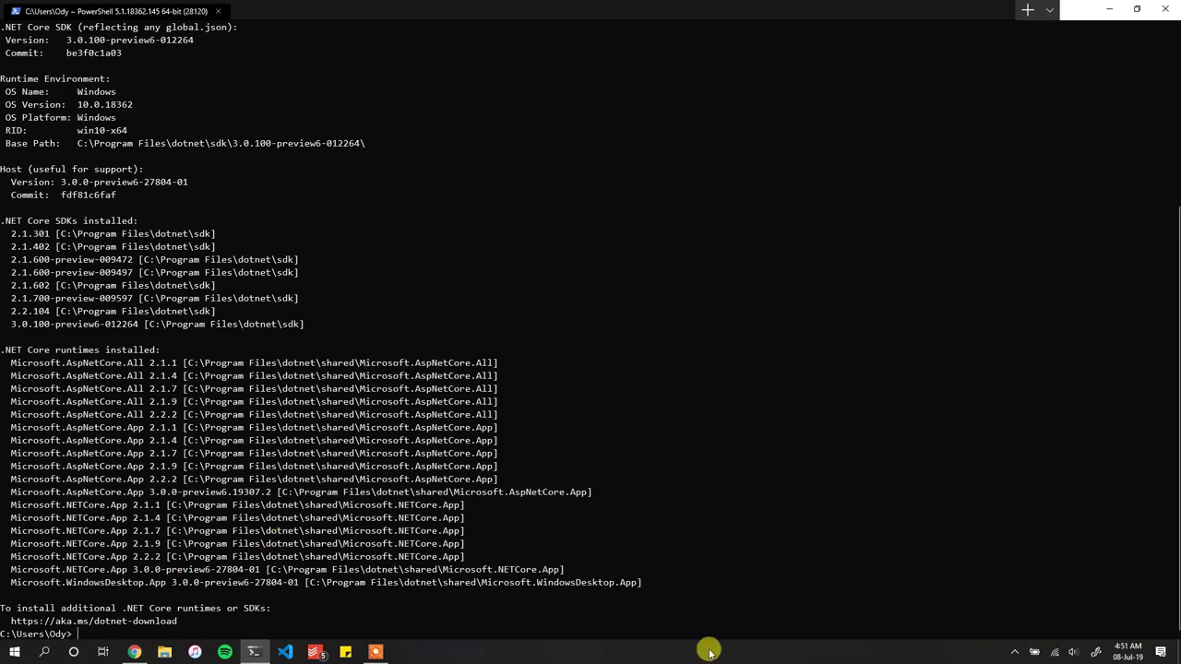
# - Run dotnet new to examine the available project templates and clear the terminal
pyautogui.press('Return')
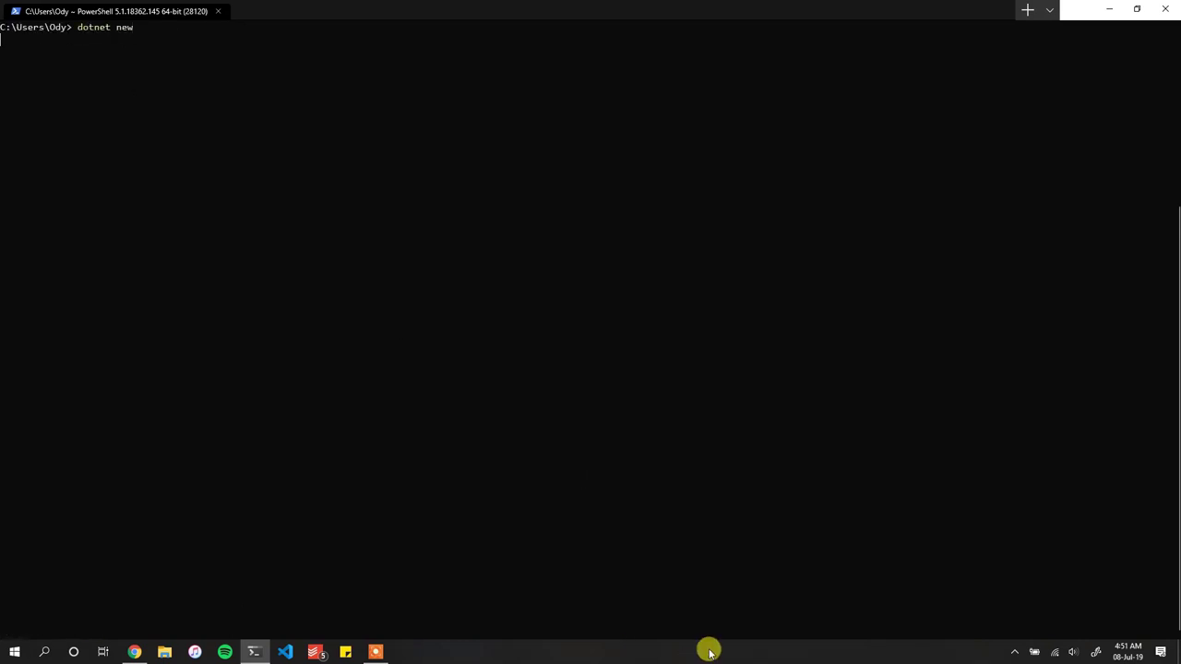
pyautogui.scroll(7, 625, 517)
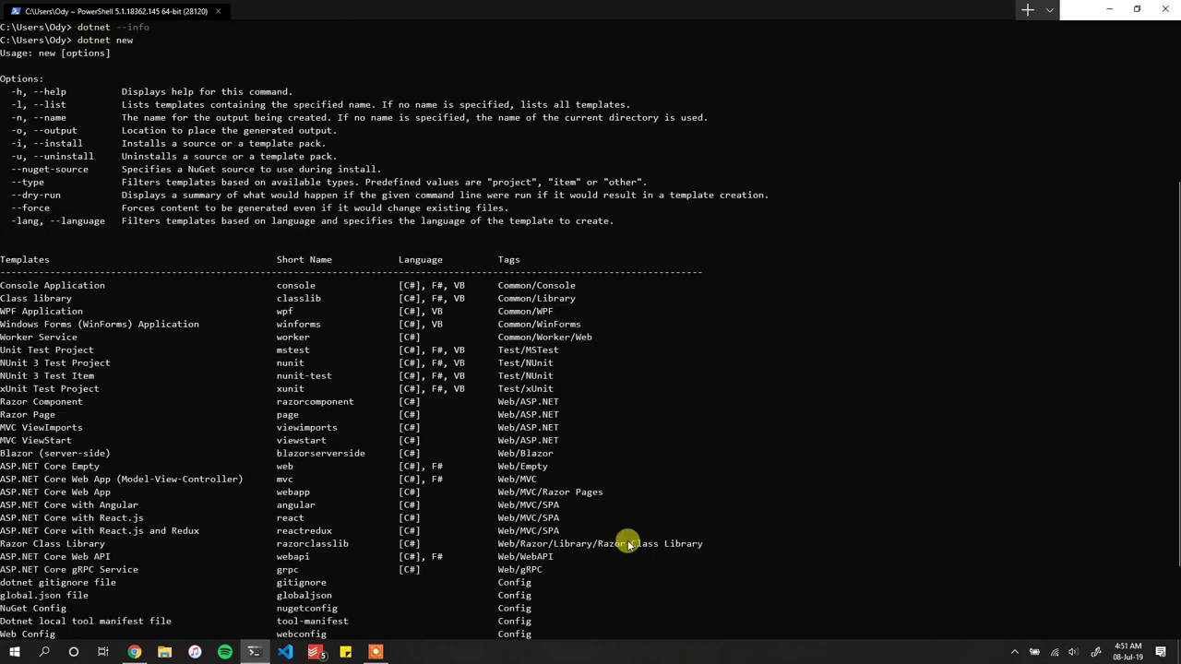
pyautogui.scroll(-7, 311, 412)
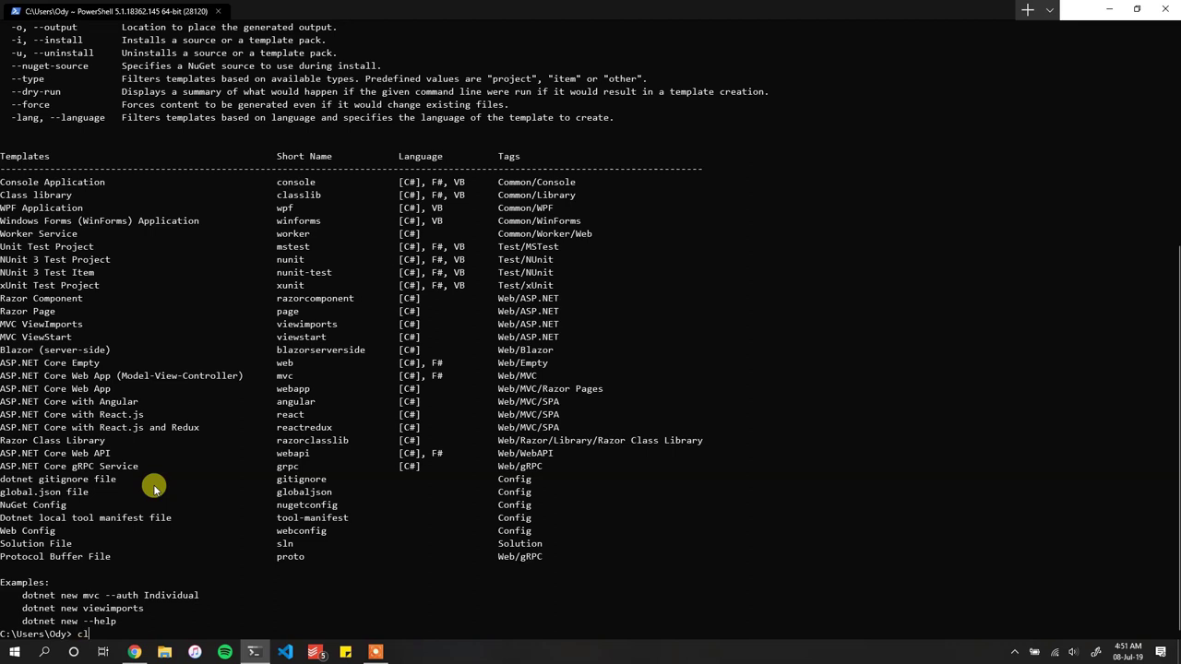
pyautogui.write('ear')
pyautogui.press('Return')
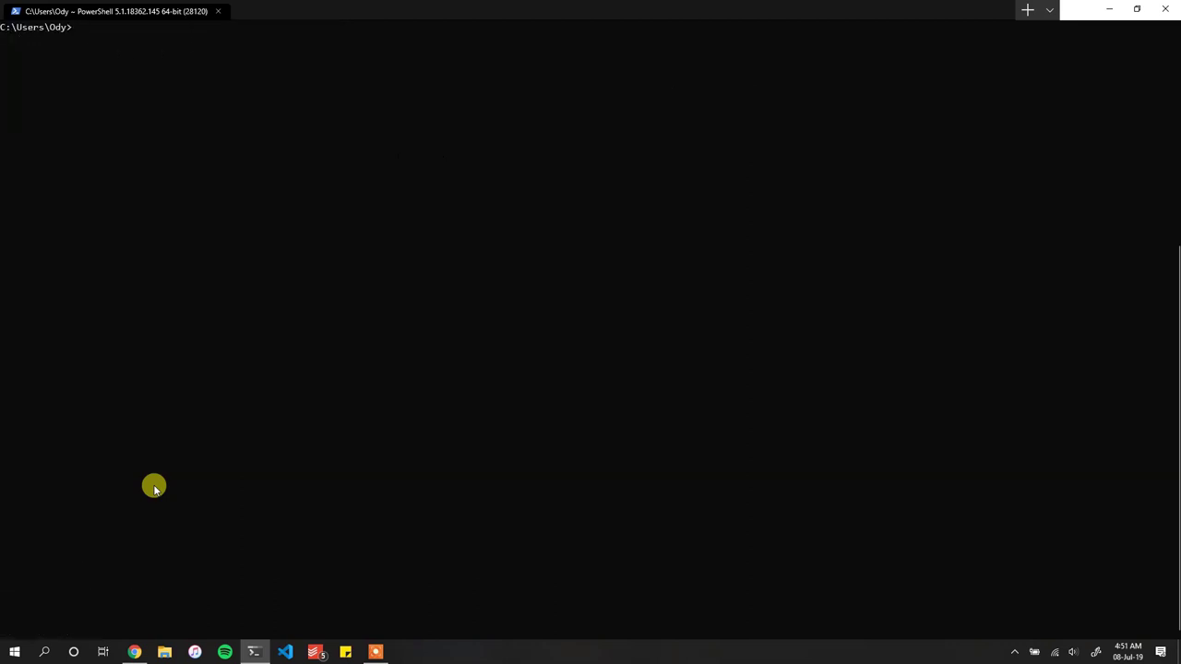
# - Switch to Chrome, search the web for visual studio code in a new tab and open the code.visualstudio.com site
pyautogui.click(134, 652)
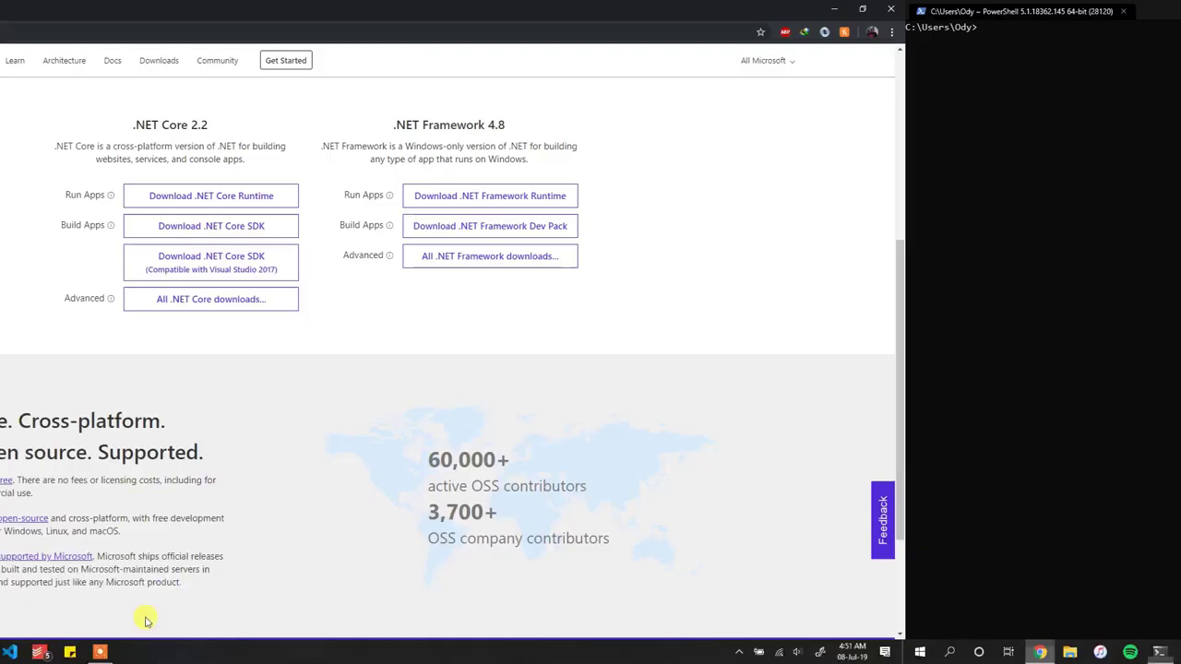
pyautogui.click(165, 10)
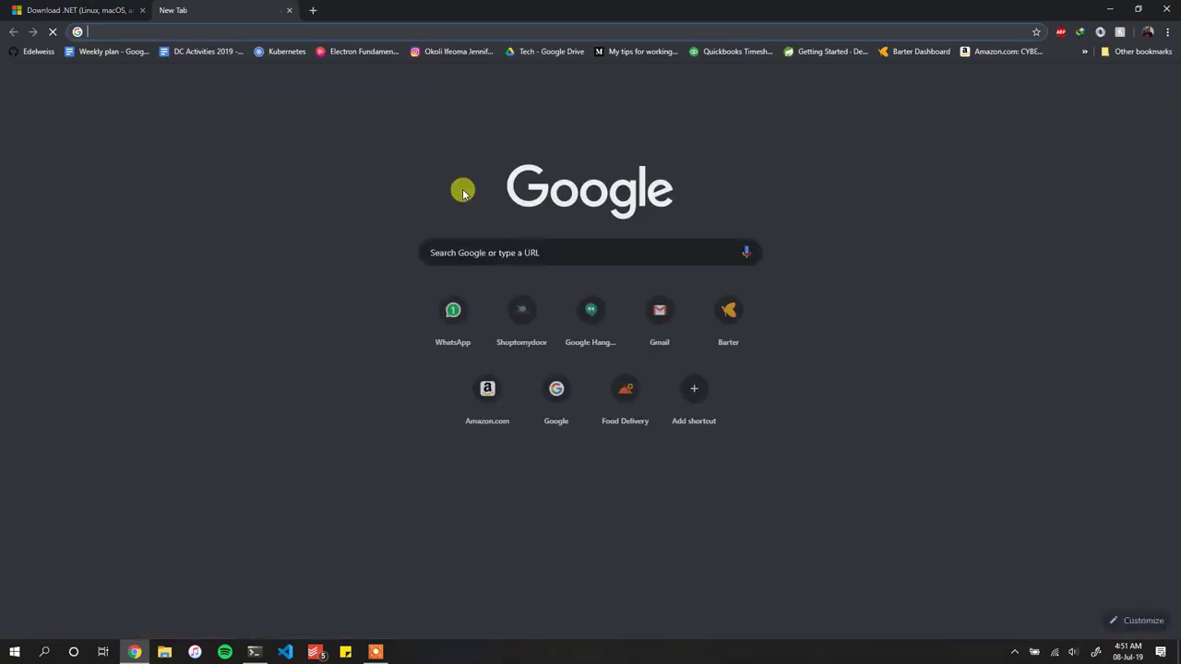
pyautogui.write('visut')
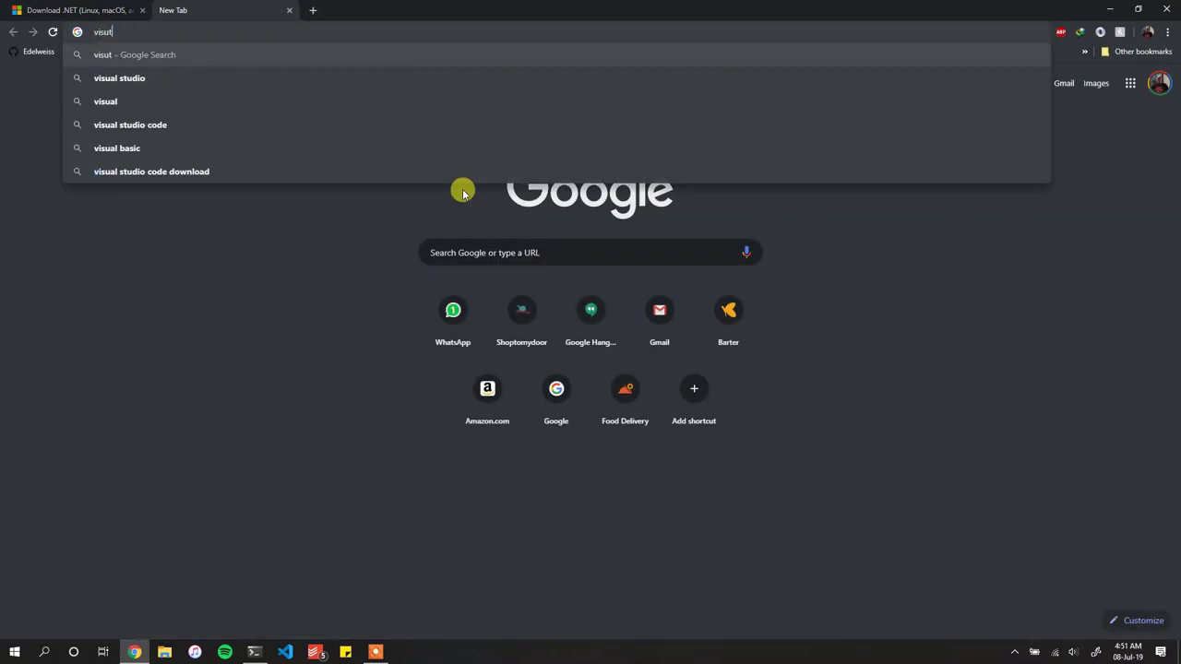
pyautogui.write('al stu')
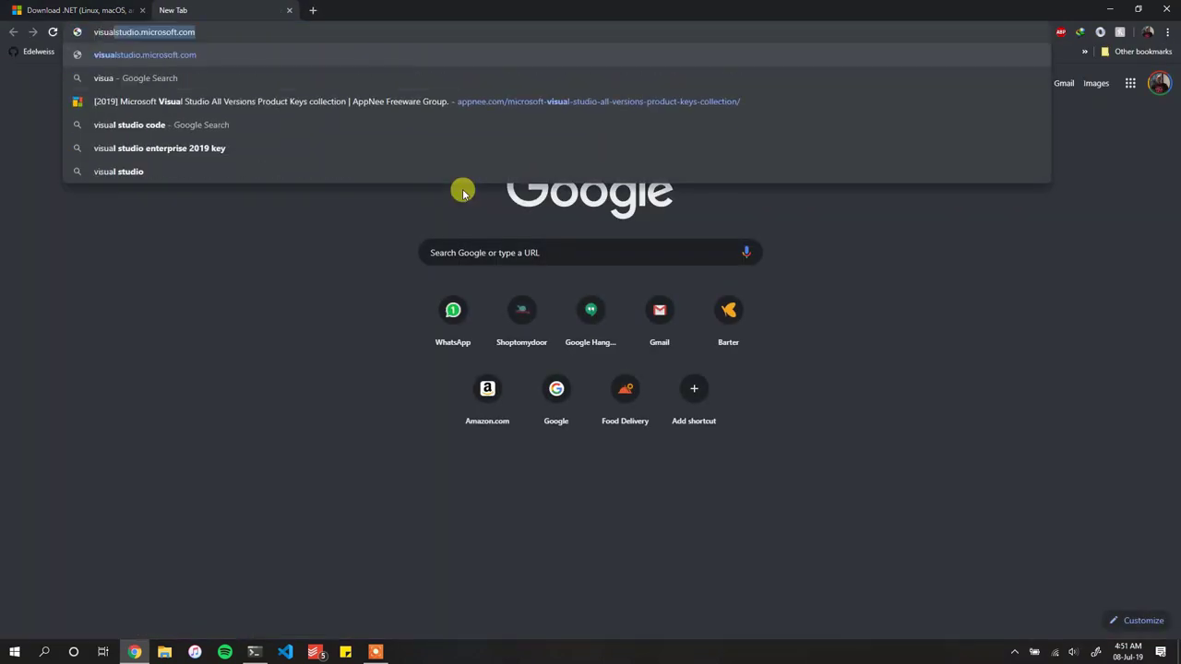
pyautogui.write('dio c')
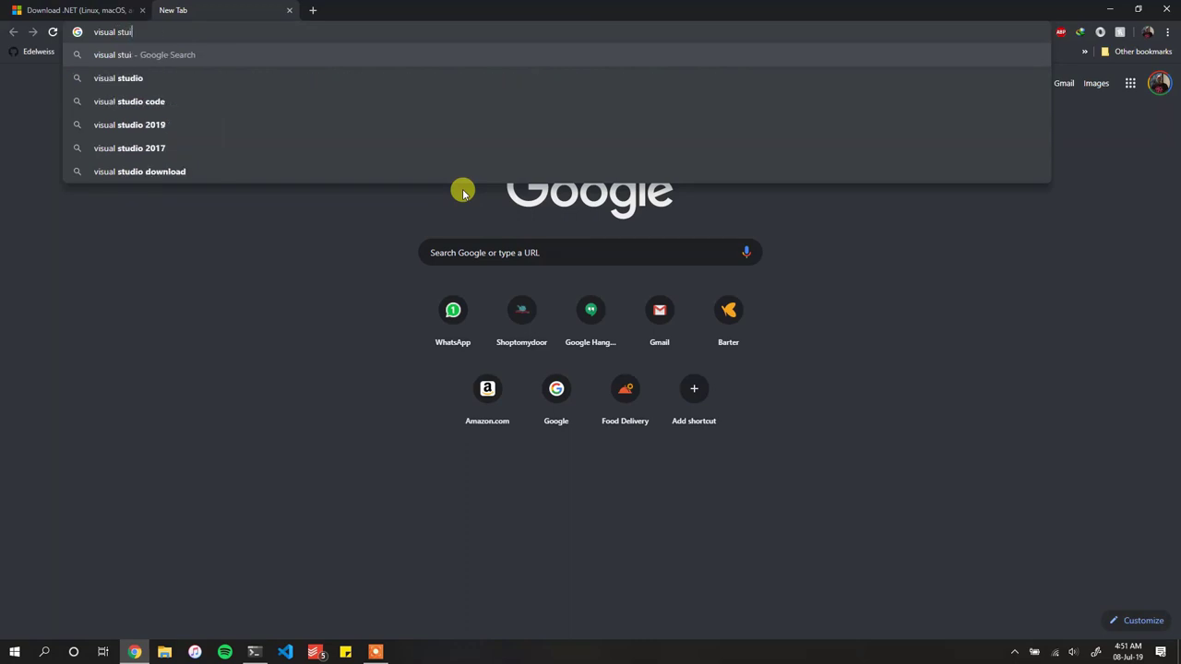
pyautogui.write('ode')
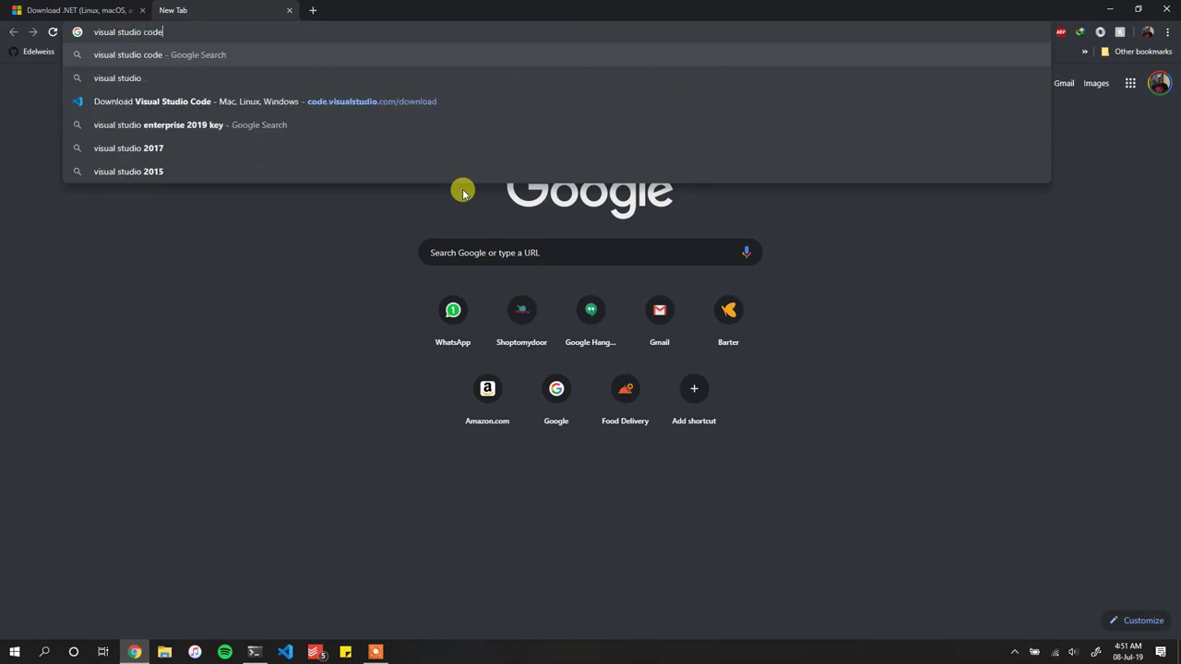
pyautogui.press('Return')
pyautogui.click(177, 156)
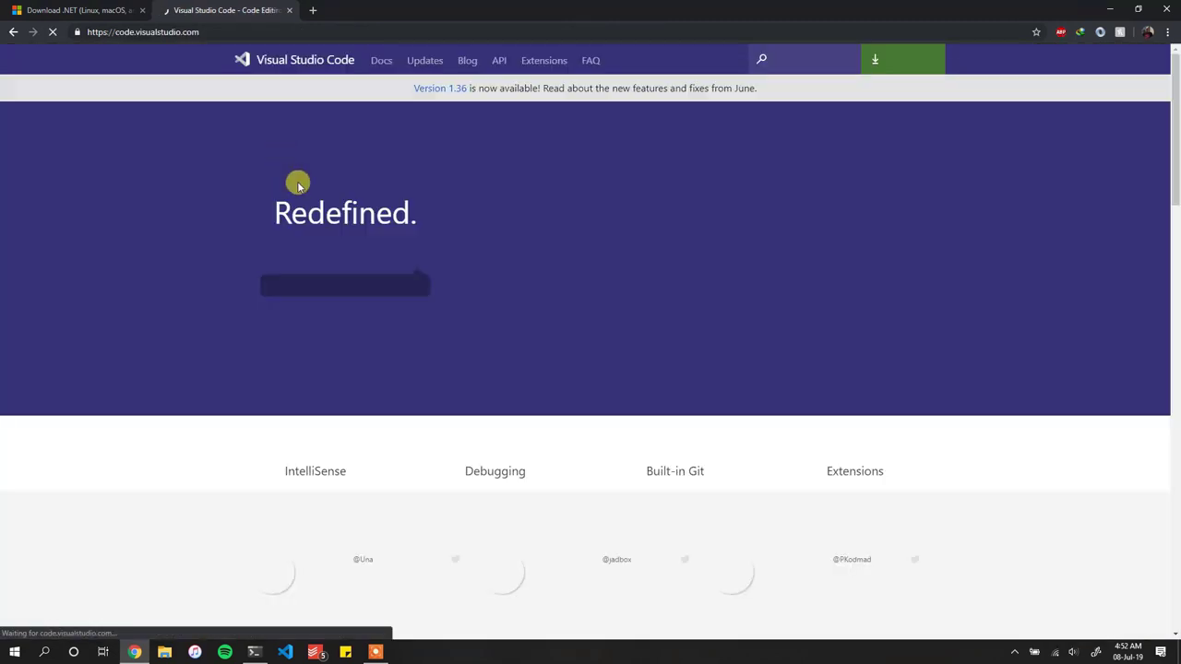
# - Review the Visual Studio Code downloads for Windows, Linux and Mac, and switch to the Visual Studio Code app
pyautogui.scroll(-5, 378, 267)
pyautogui.scroll(5, 392, 166)
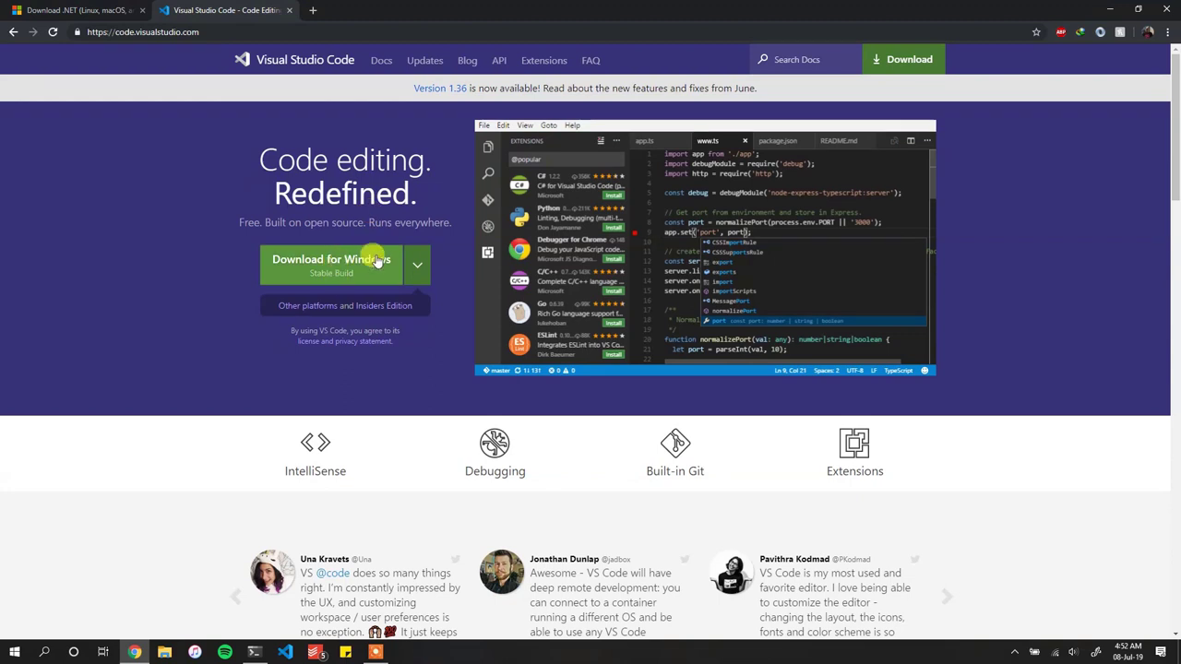
pyautogui.scroll(-15, 369, 264)
pyautogui.scroll(-4, 419, 255)
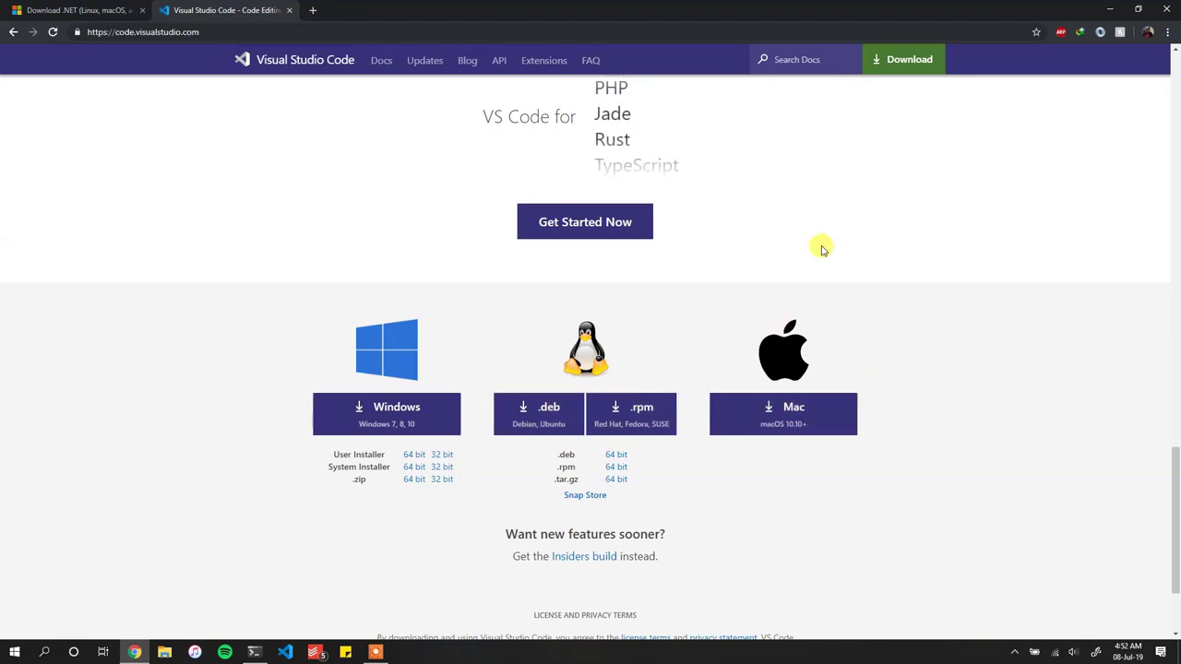
pyautogui.scroll(3, 821, 245)
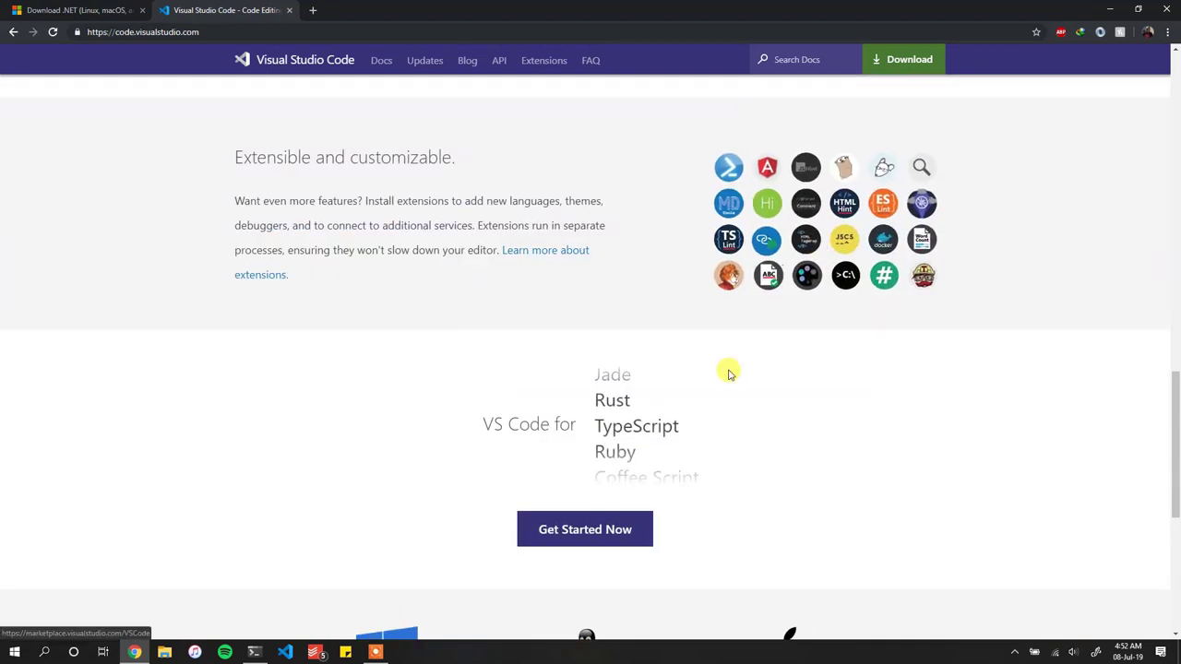
pyautogui.click(283, 652)
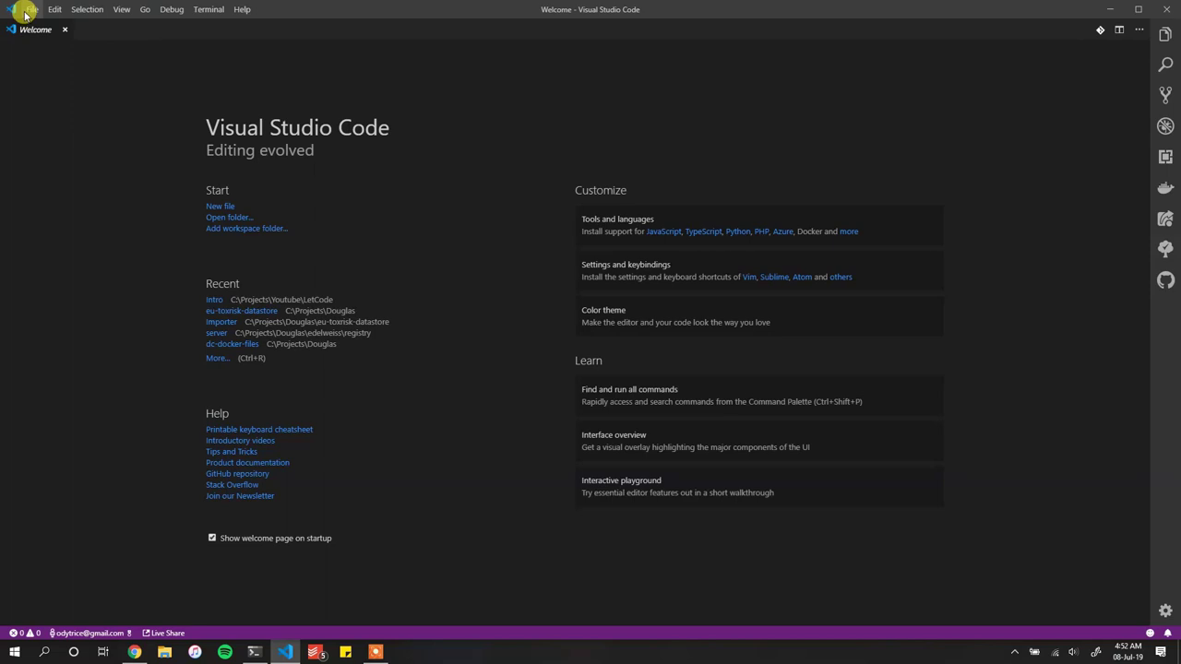
pyautogui.hotkey('ctrl', 'p')
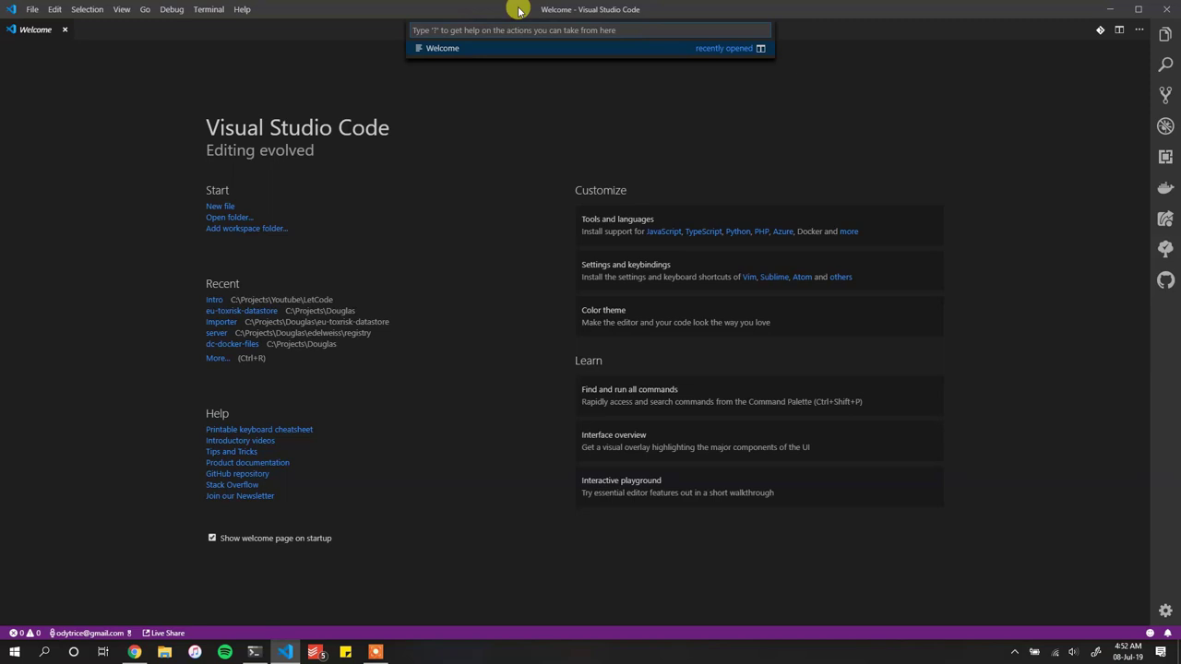
pyautogui.write('?')
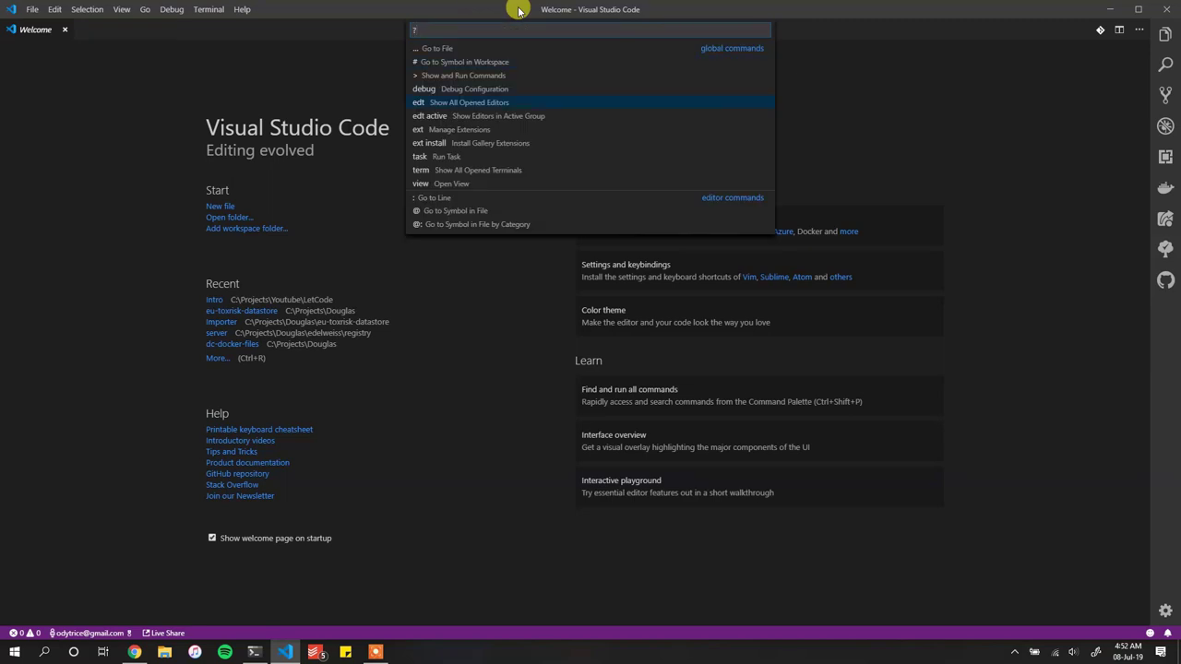
pyautogui.press('BackSpace')
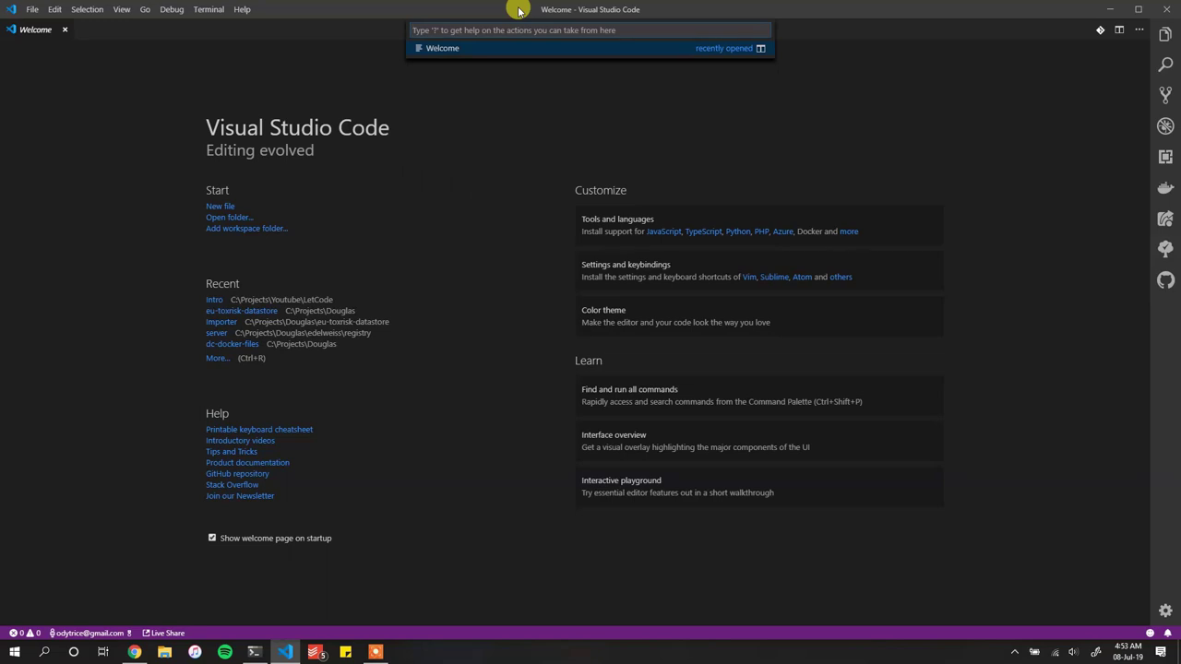
pyautogui.write('settings')
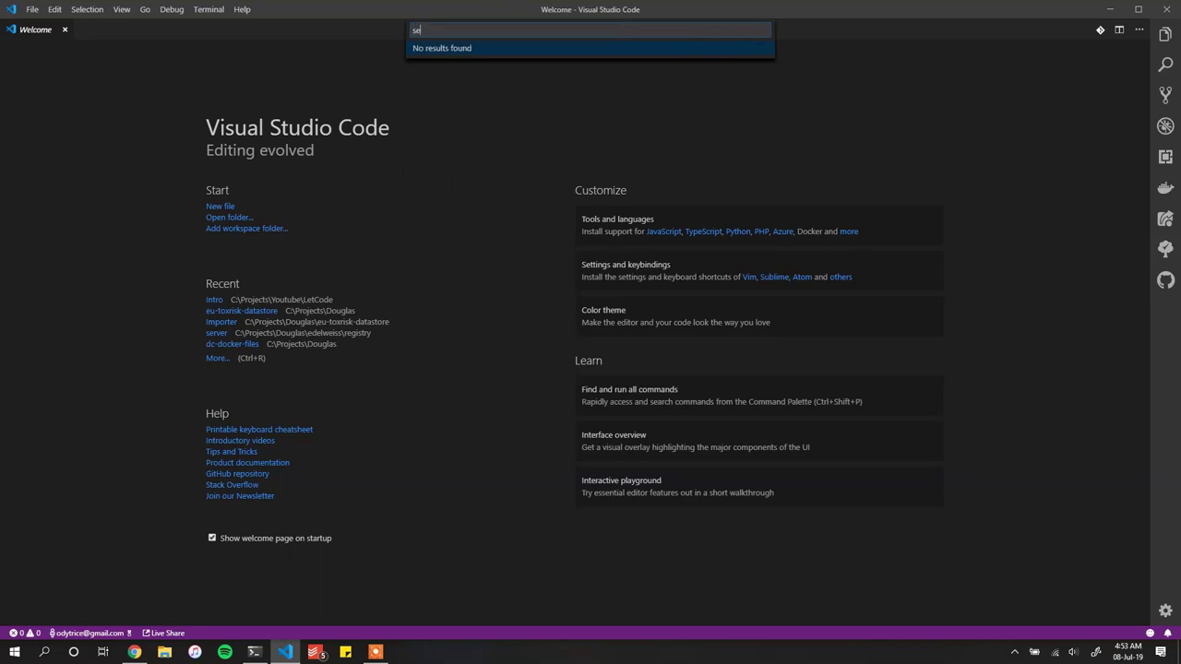
# - Open the editor settings and search them for sidebar
pyautogui.click(33, 9)
pyautogui.moveTo(102, 239)
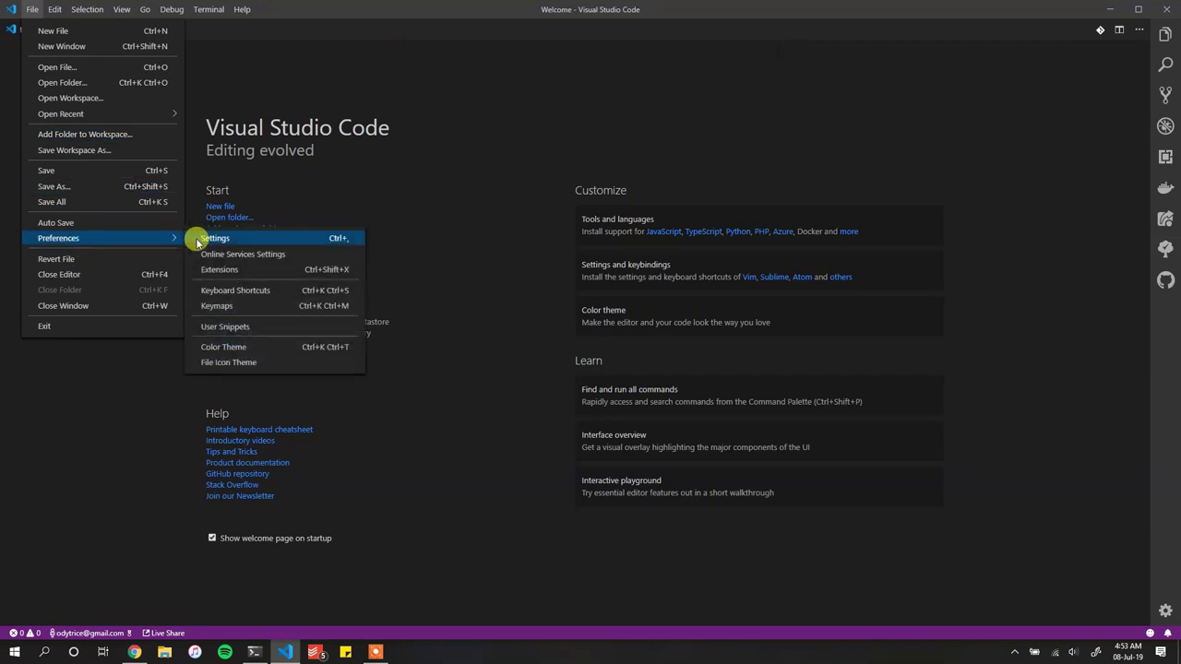
pyautogui.click(199, 239)
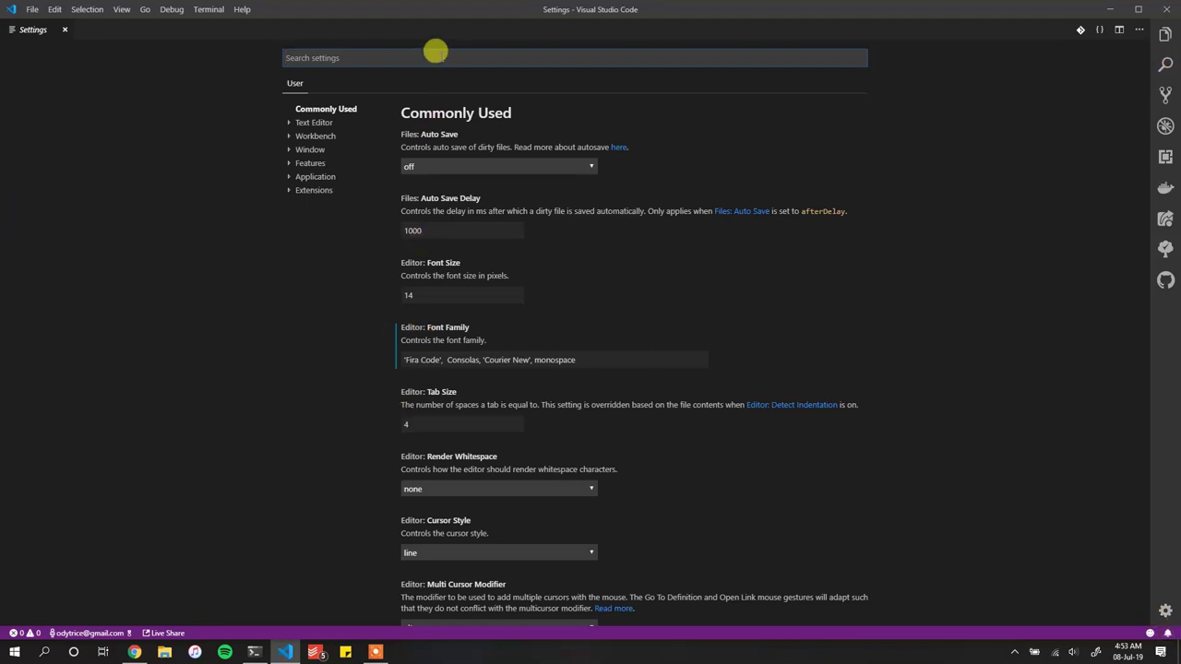
pyautogui.write('ider')
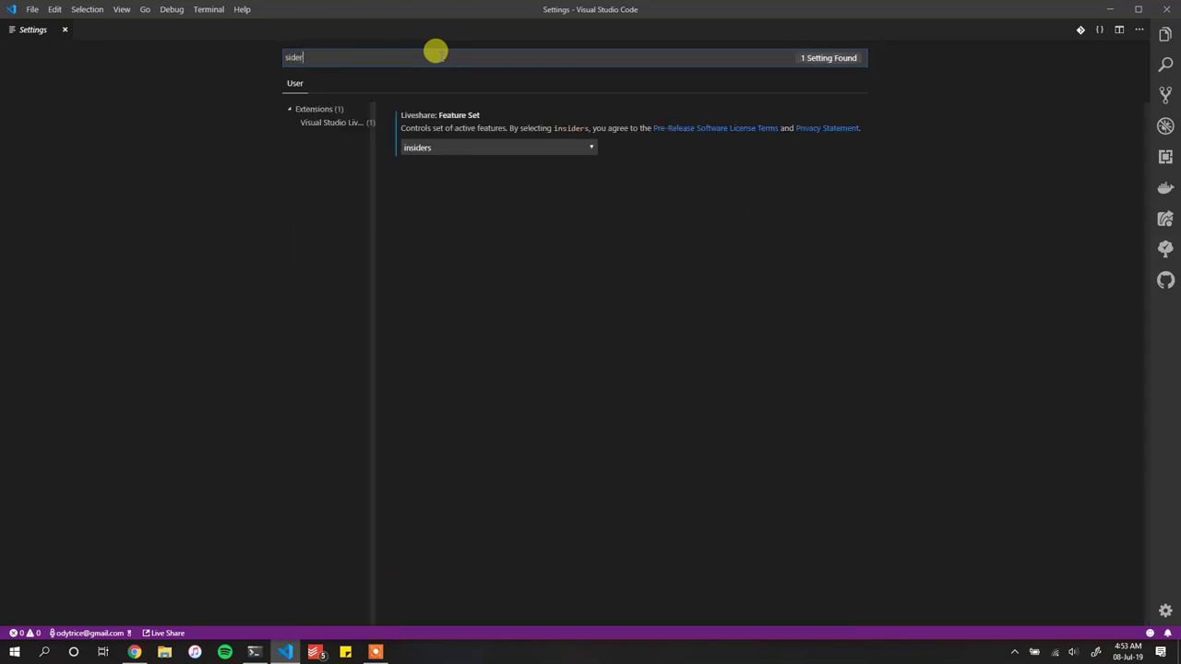
pyautogui.press('BackSpace')
pyautogui.write('bar')
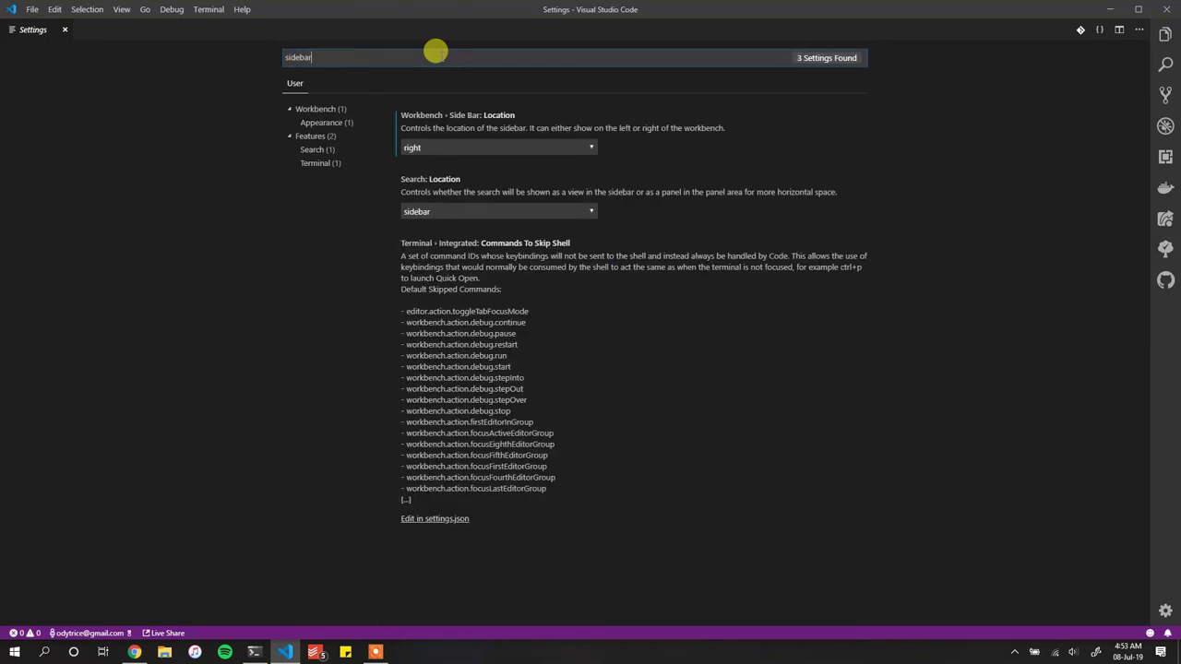
# - Set the workbench side bar location to left
pyautogui.click(479, 148)
pyautogui.click(478, 148)
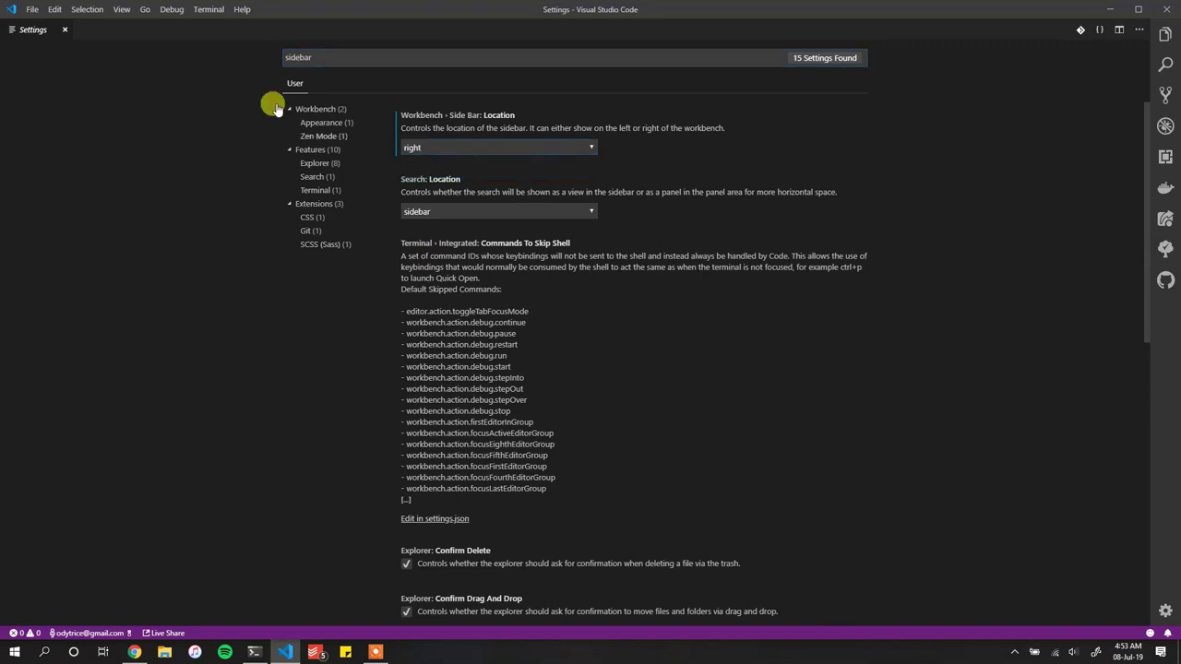
pyautogui.click(426, 147)
pyautogui.click(447, 163)
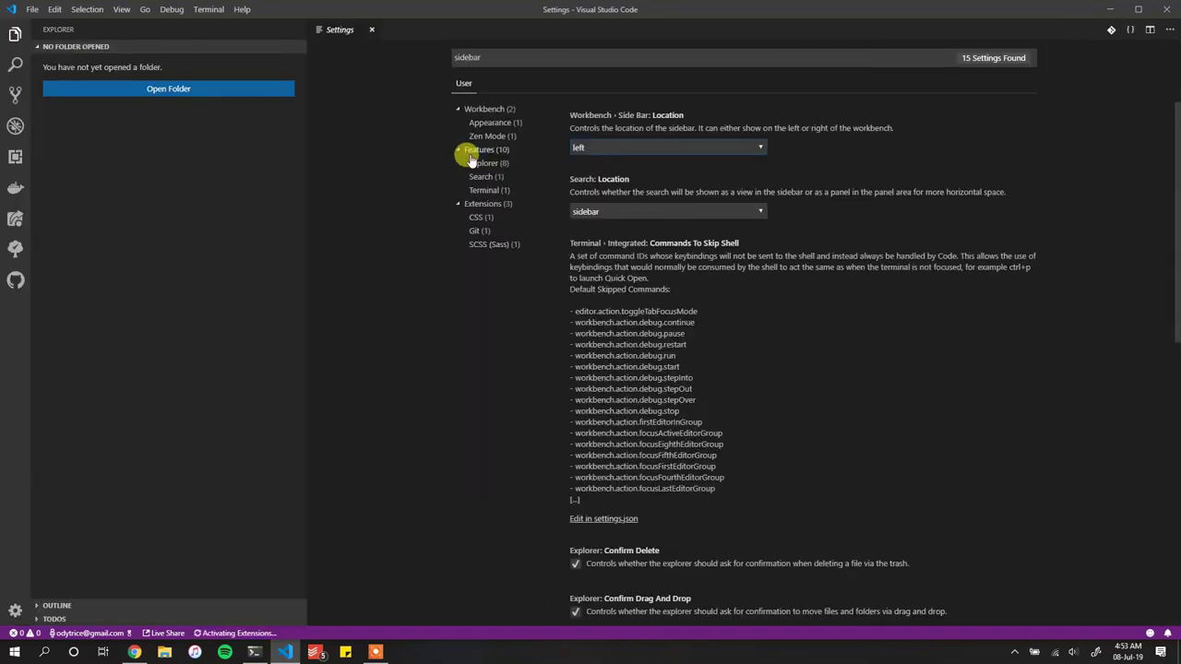
# - Set the workbench side bar location to right and close the settings
pyautogui.click(641, 150)
pyautogui.click(643, 174)
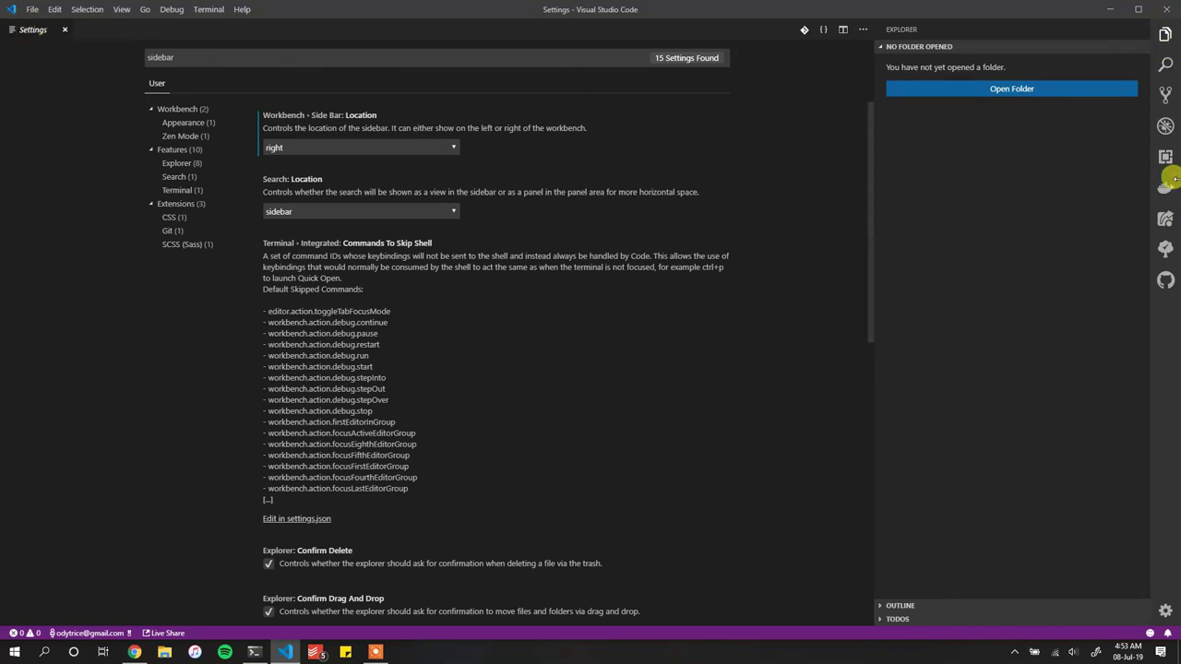
pyautogui.click(64, 29)
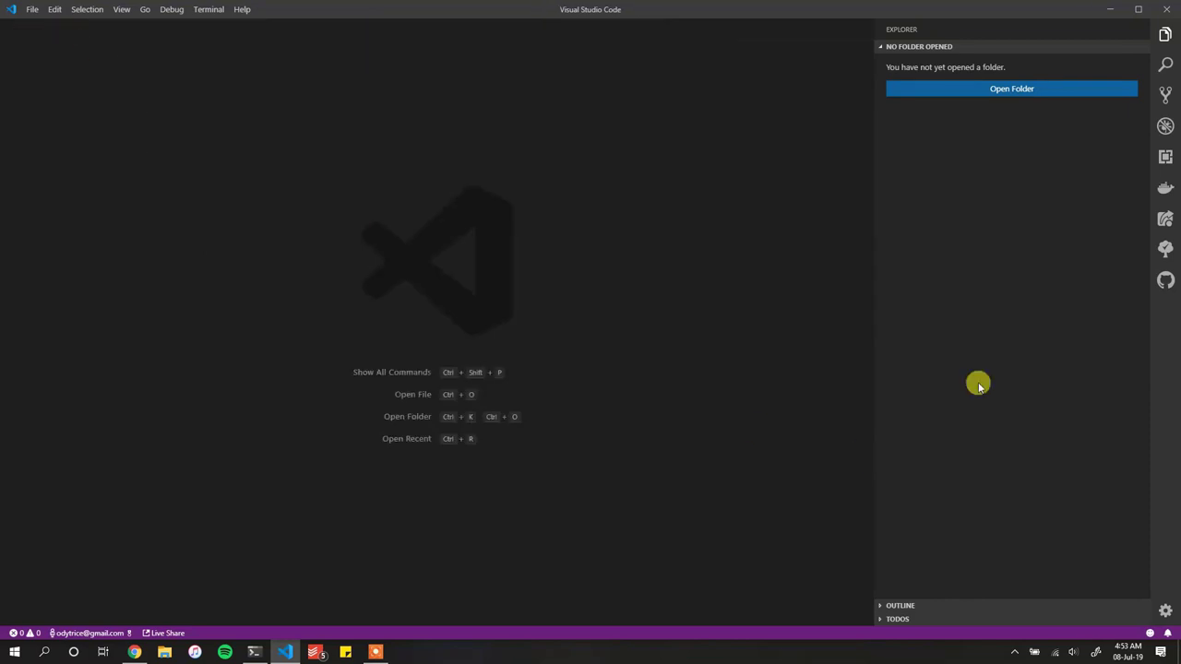
# - Search the extensions marketplace for ionide and examine the details of Ionide-fsharp, Ionide-Paket and Ionide-FAKE
pyautogui.click(1164, 157)
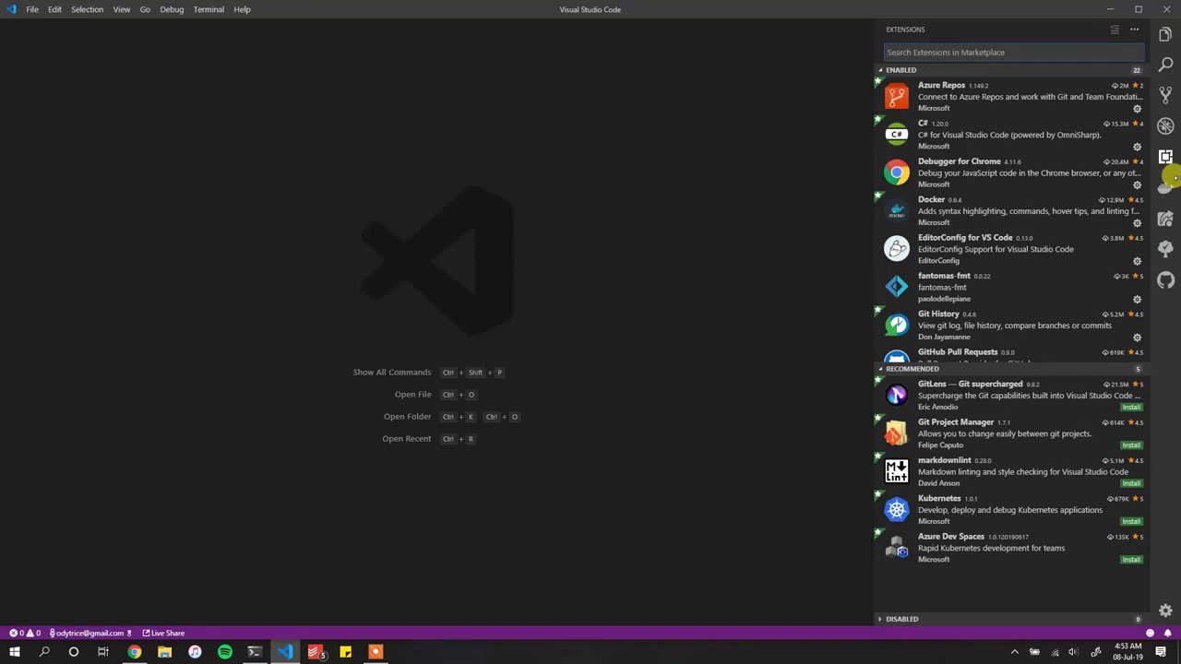
pyautogui.write('ionide')
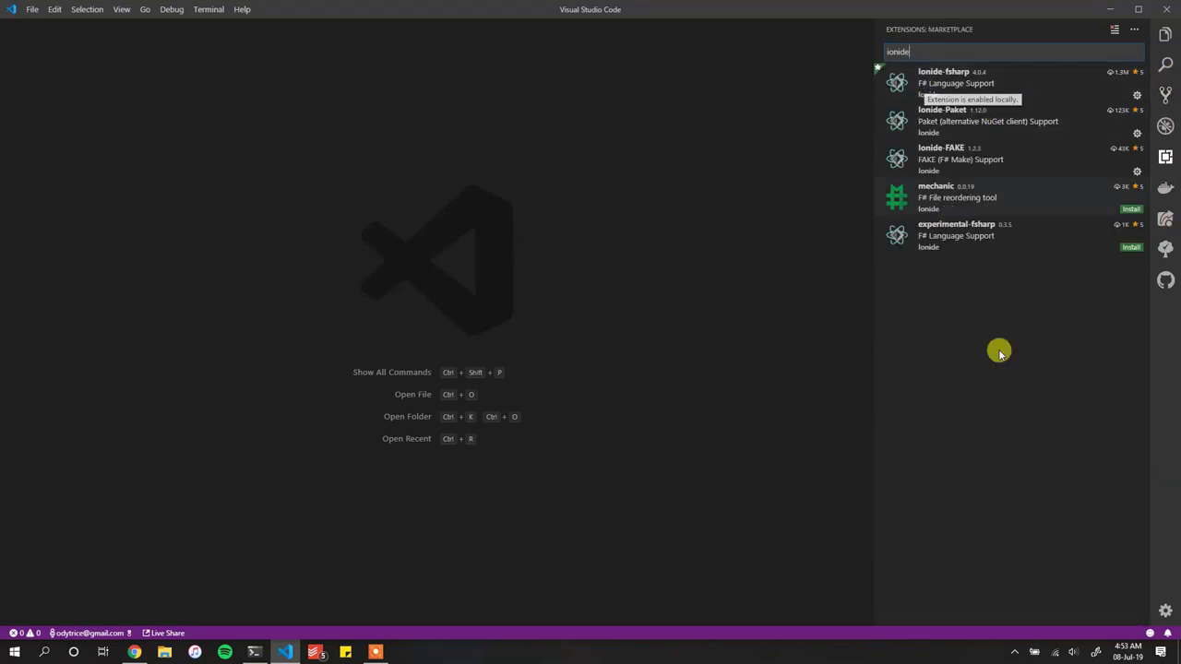
pyautogui.click(967, 83)
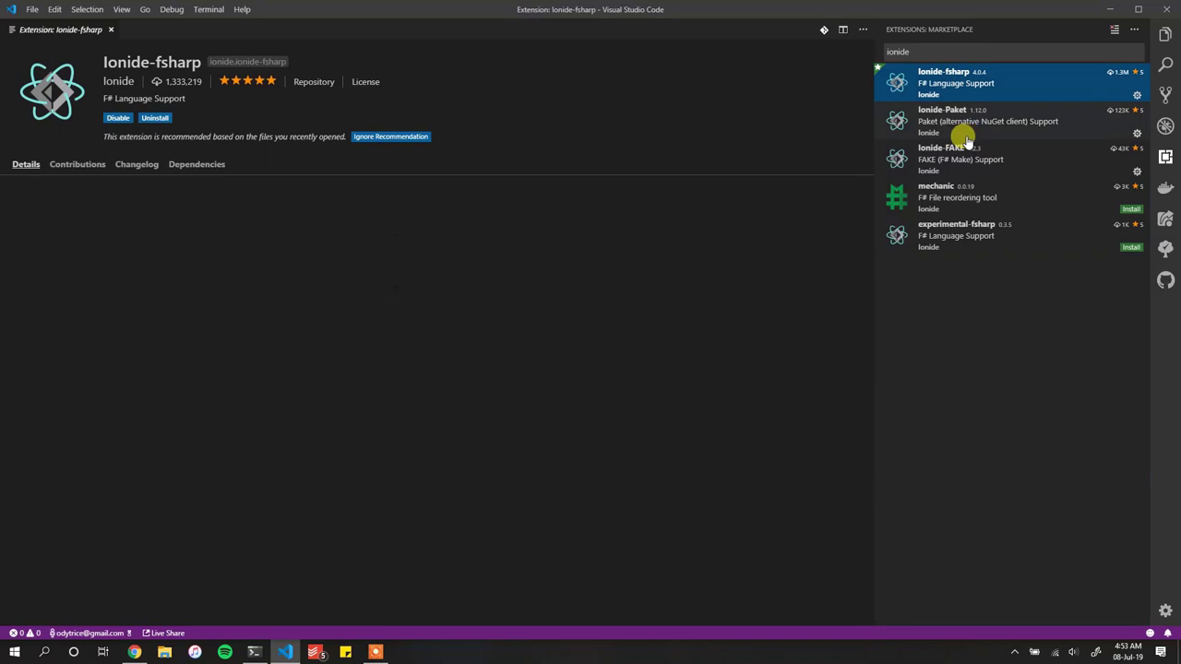
pyautogui.click(969, 111)
pyautogui.click(965, 83)
pyautogui.click(965, 115)
pyautogui.click(963, 161)
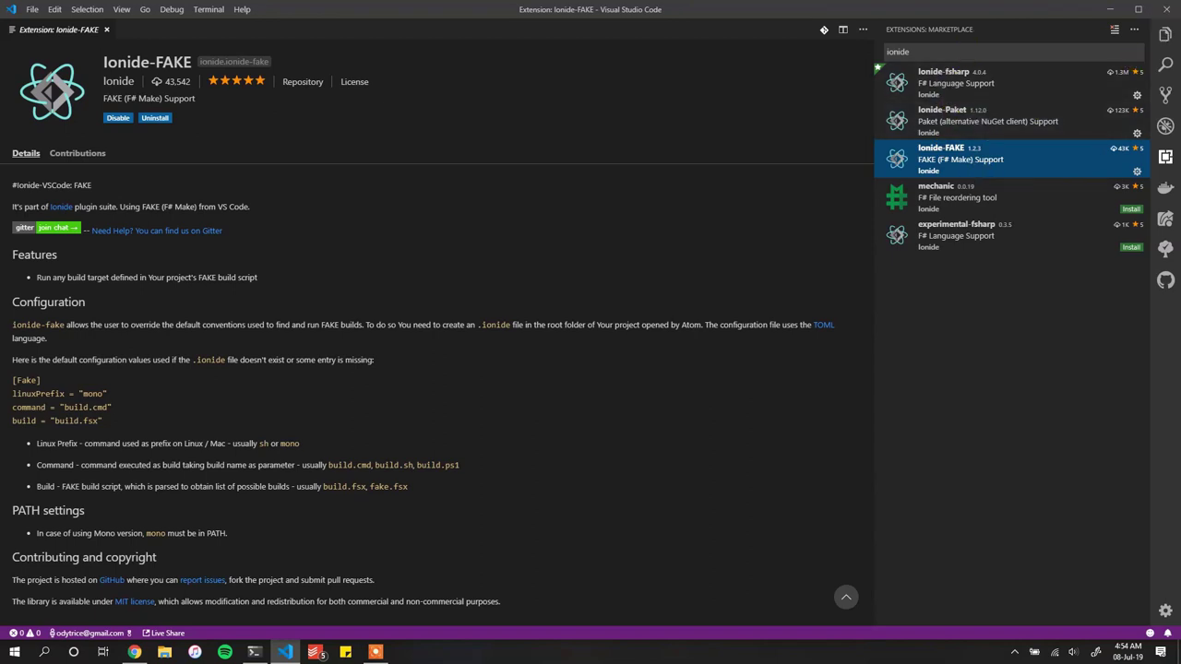
# - Switch to Chrome, search the web for paket in a new tab and open the What is Paket? page
pyautogui.click(1113, 11)
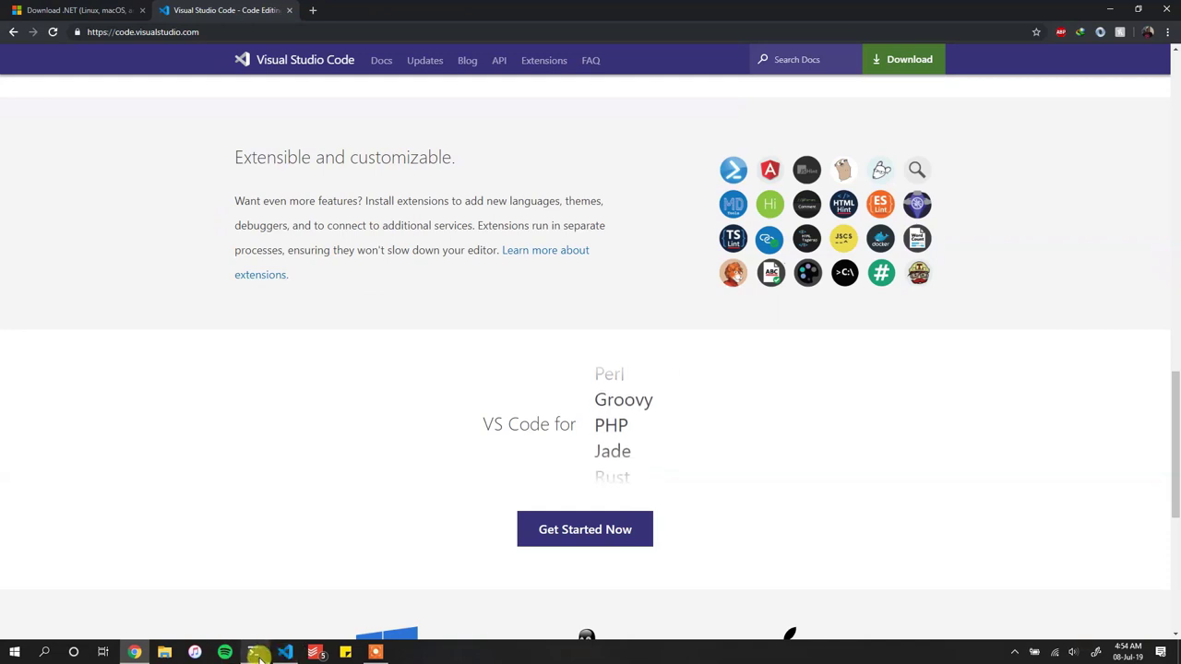
pyautogui.click(257, 653)
pyautogui.press('super+d')
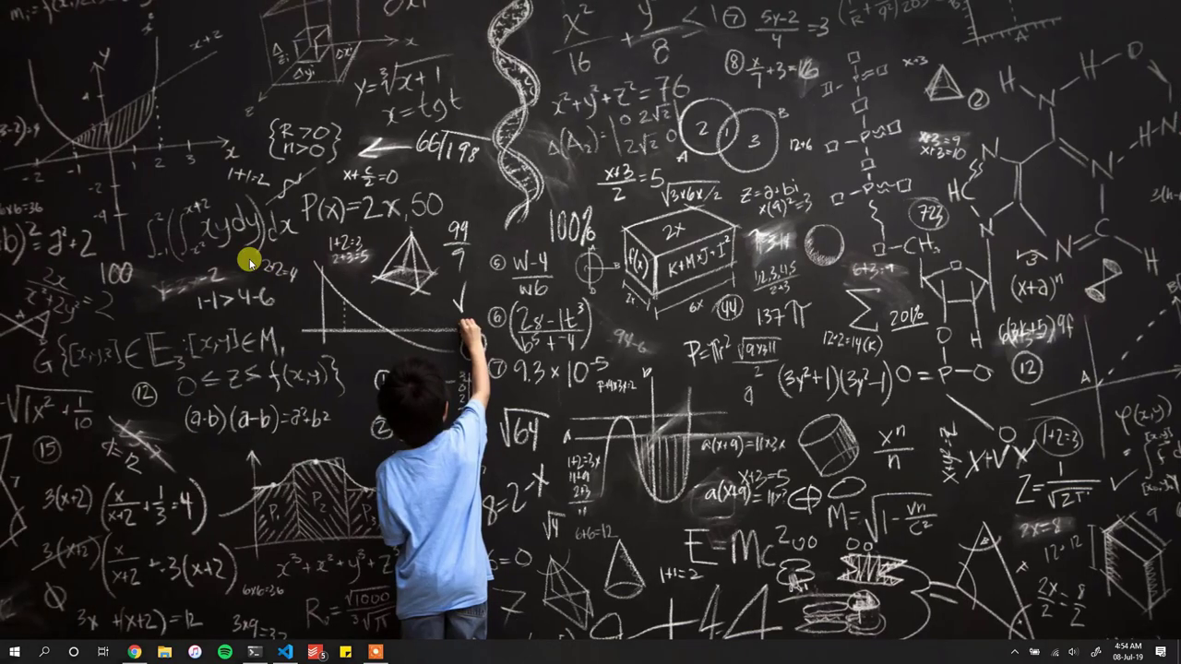
pyautogui.click(135, 652)
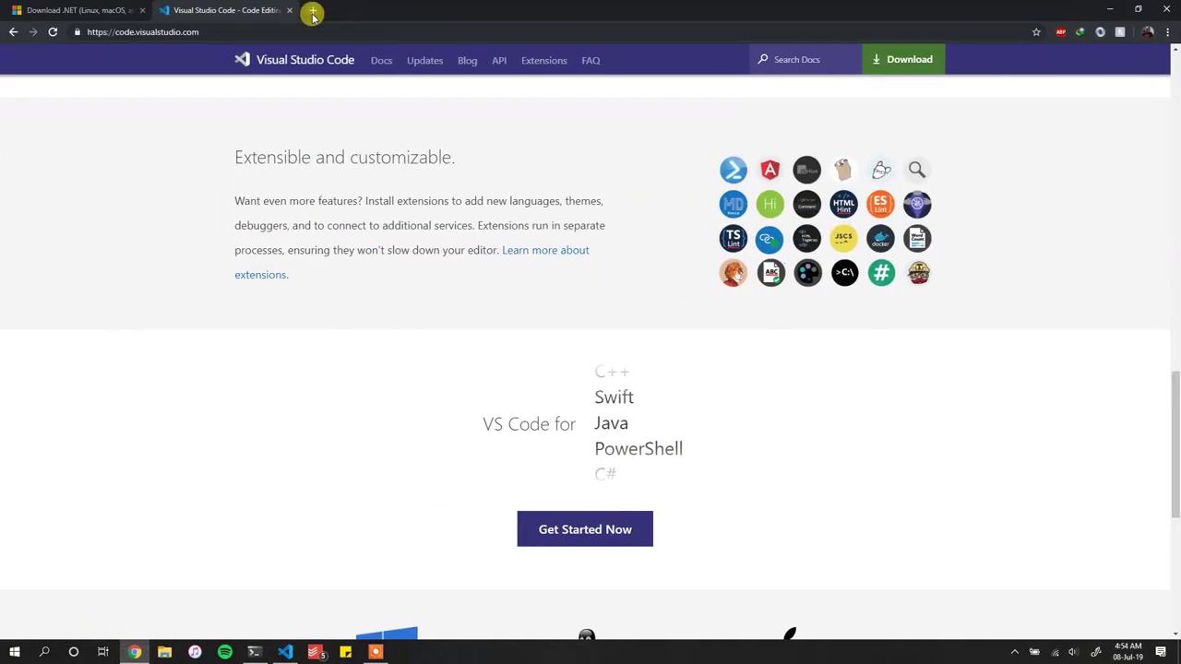
pyautogui.click(314, 11)
pyautogui.write('paket')
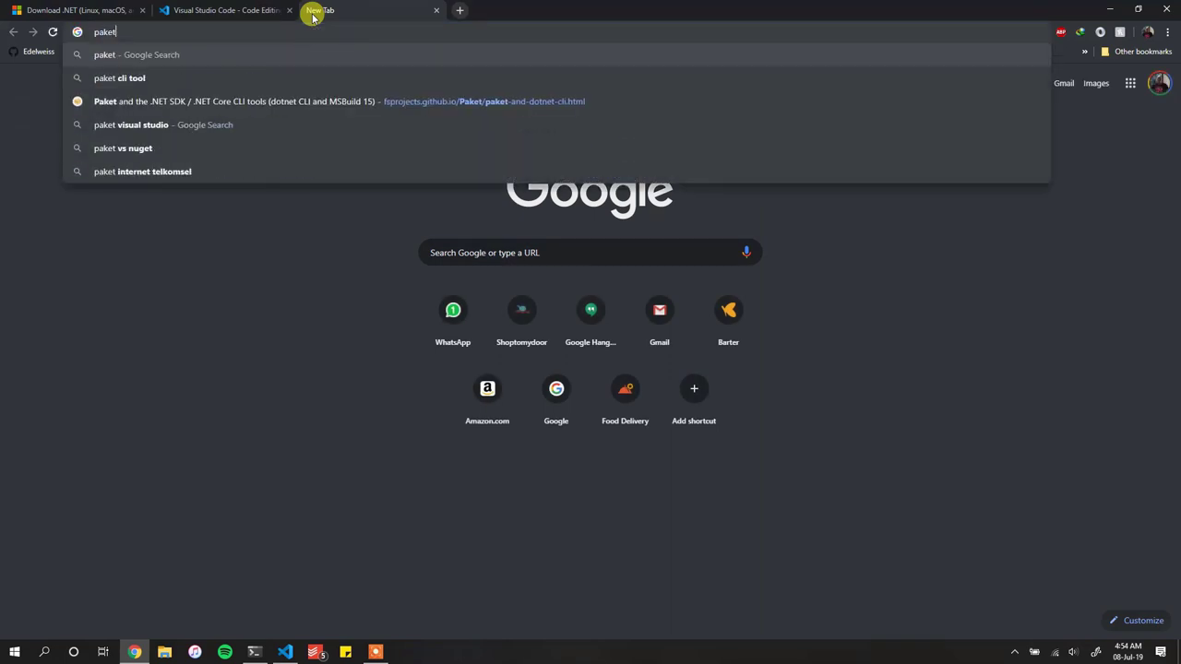
pyautogui.press('Return')
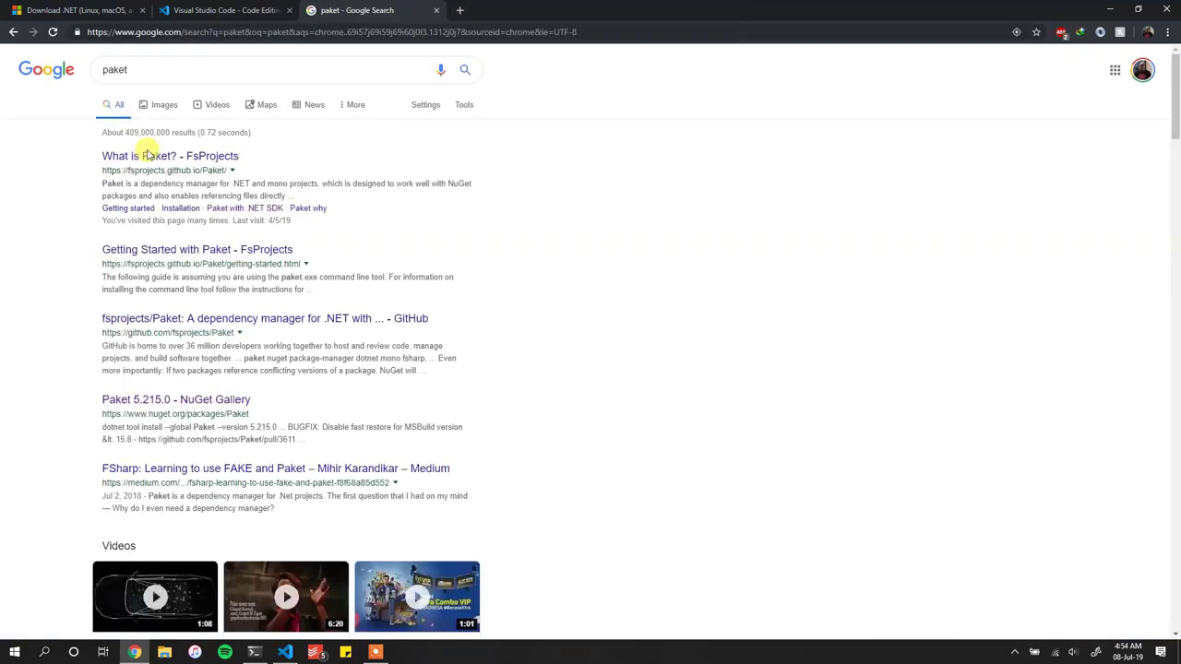
pyautogui.click(152, 159)
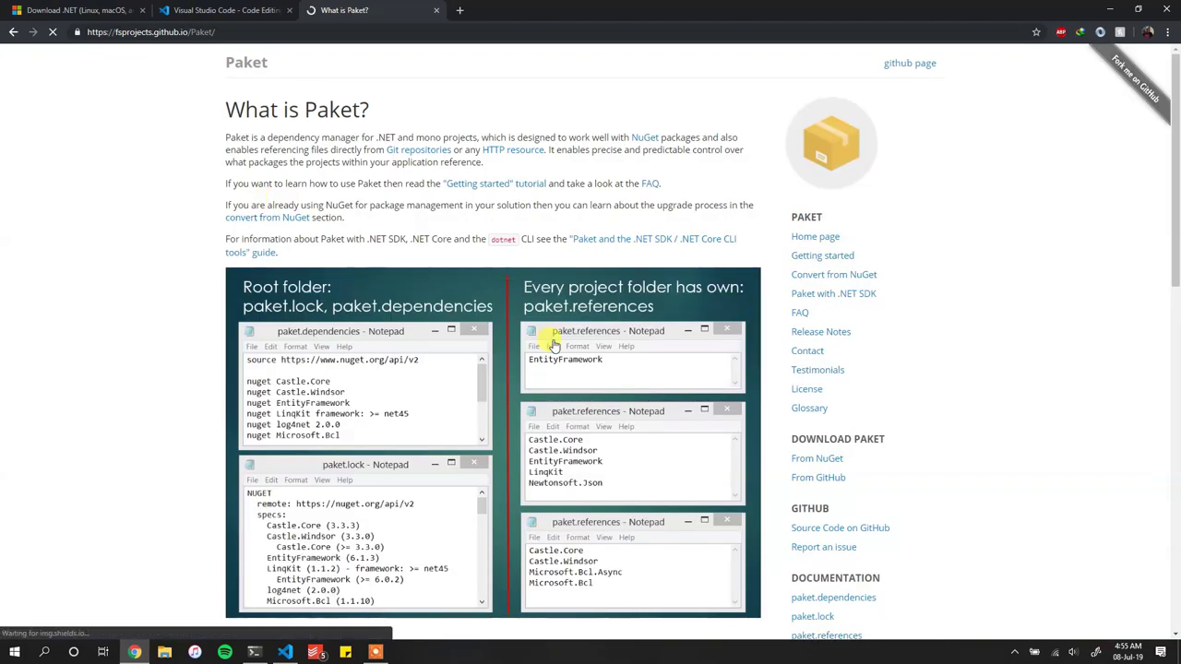
# - Review the Paket introduction page and open Paket's package page in the NuGet Gallery
pyautogui.scroll(-3, 551, 340)
pyautogui.scroll(1, 415, 274)
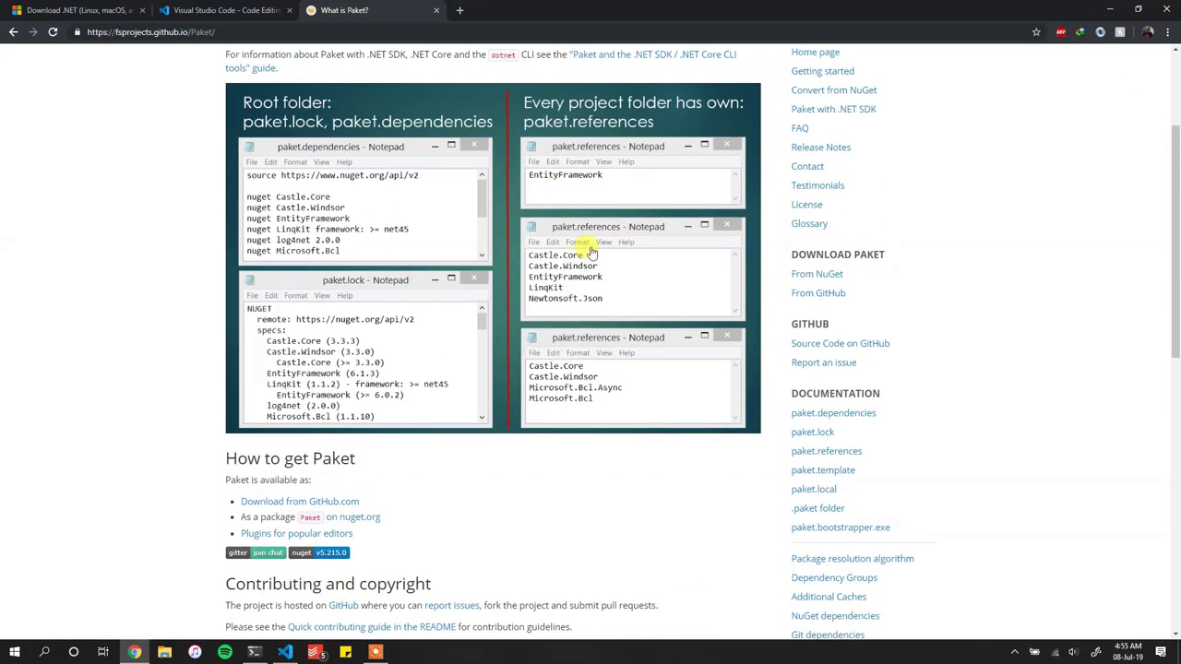
pyautogui.scroll(2, 833, 296)
pyautogui.scroll(-3, 849, 391)
pyautogui.click(812, 224)
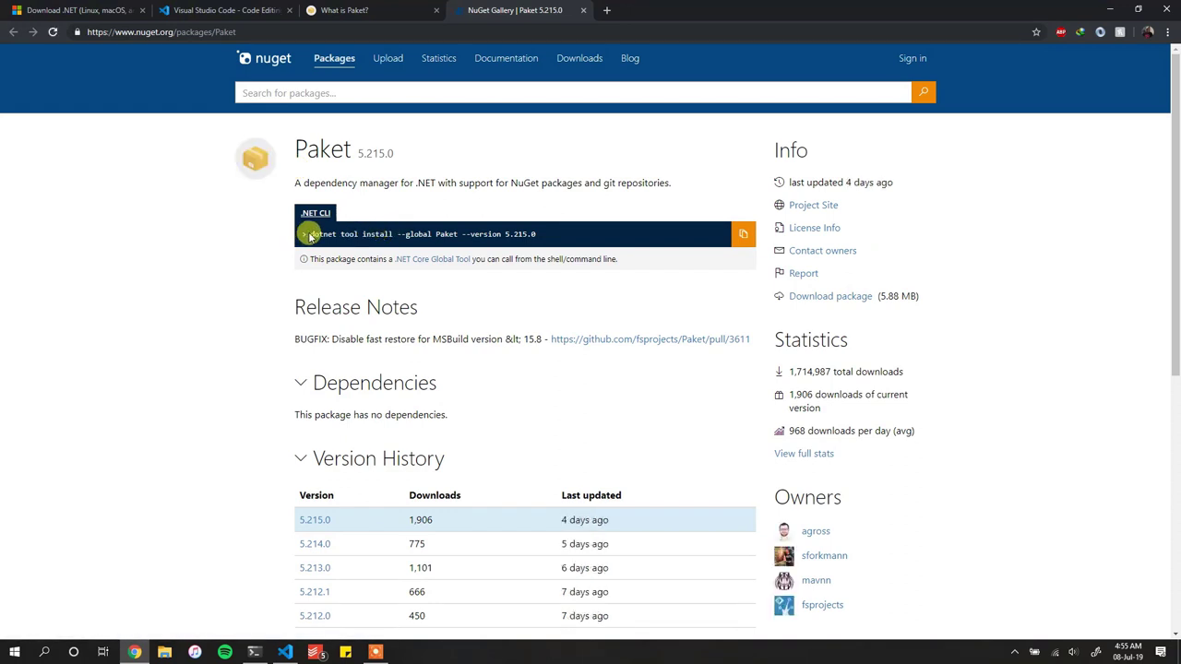
# - Copy Paket's install command, run dotnet tool install --global Paket --version 5.215.0 in the PowerShell terminal and run paket to check it
pyautogui.tripleClick(309, 234)
pyautogui.rightClick(415, 249)
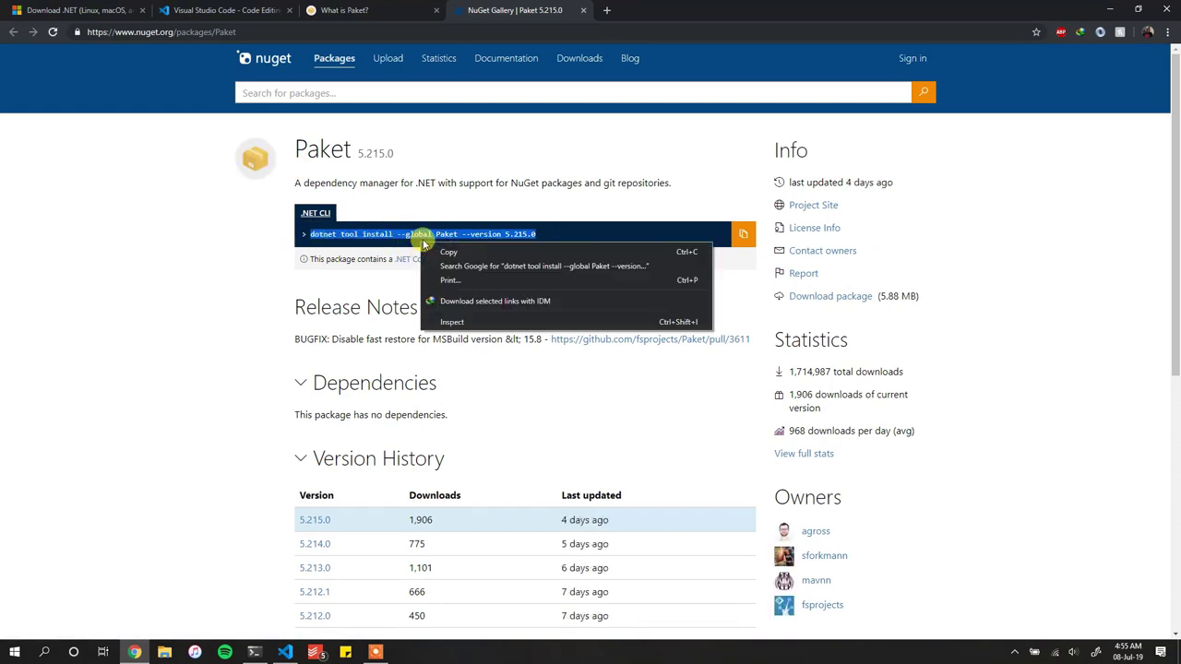
pyautogui.click(432, 252)
pyautogui.click(254, 652)
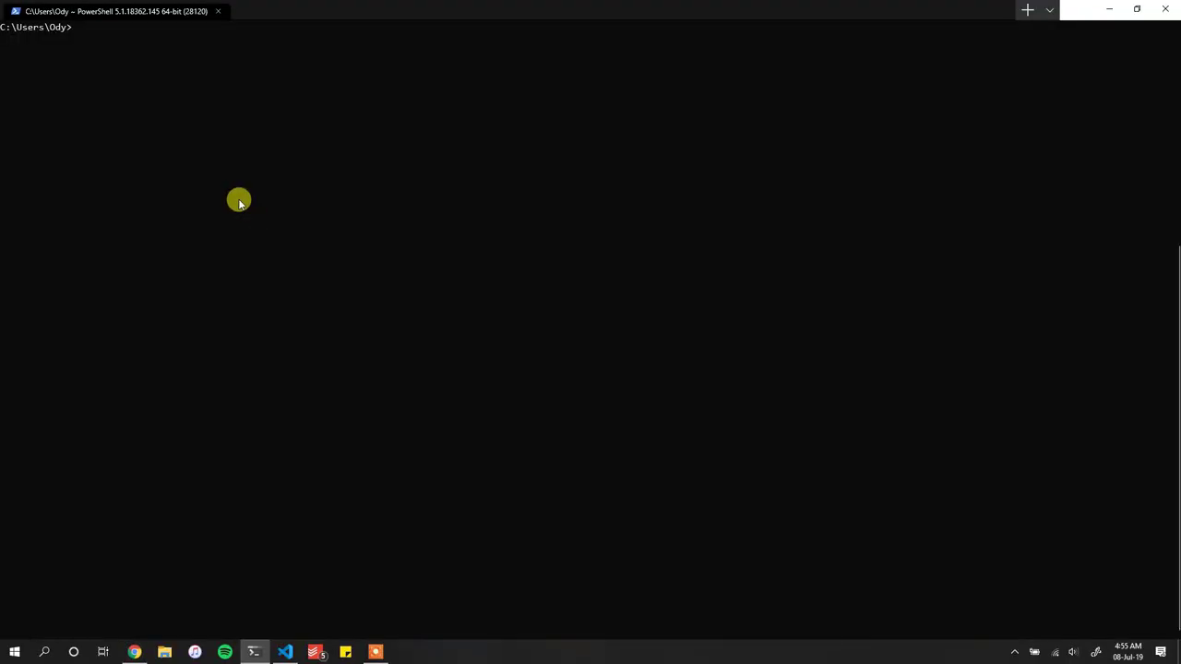
pyautogui.hotkey('ctrl', 'v')
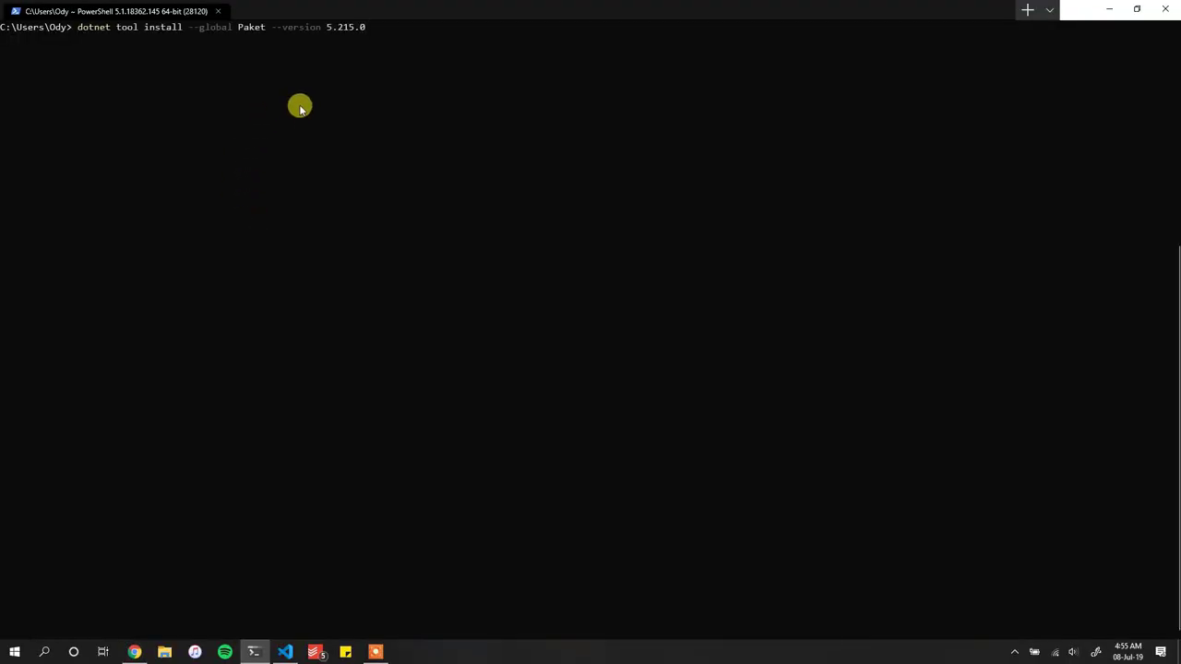
pyautogui.press('Return')
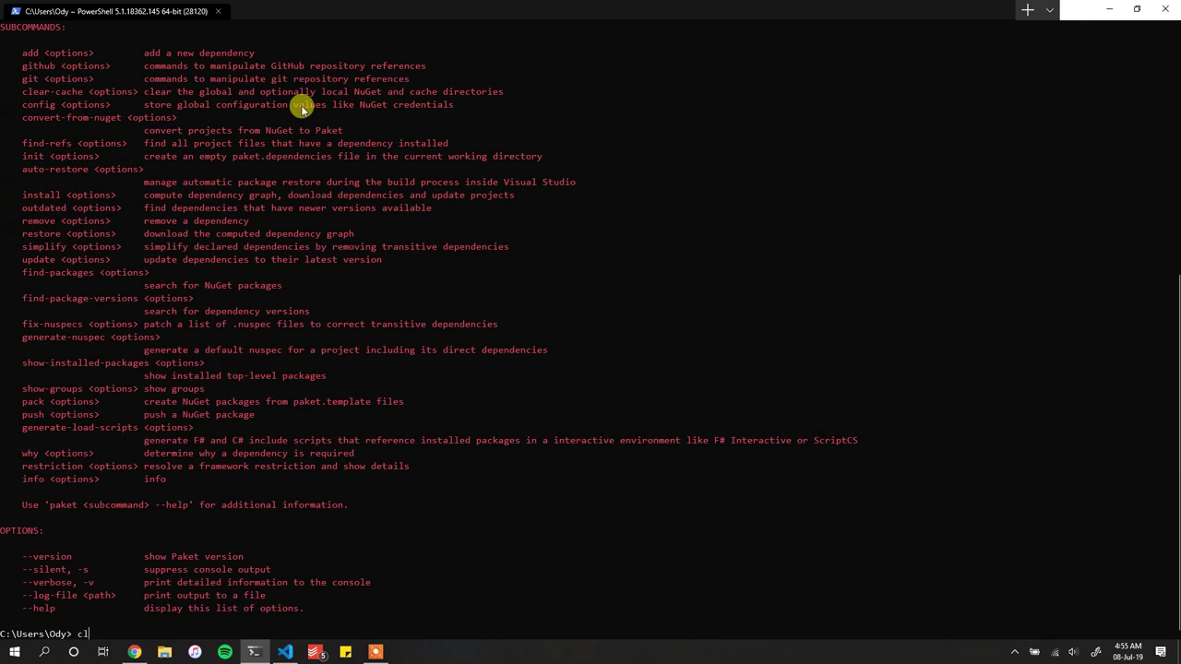
pyautogui.press('Return')
pyautogui.write('p')
# - Switch to Chrome and open the fake-cli package page in the NuGet Gallery
pyautogui.hotkey('alt', 'Tab')
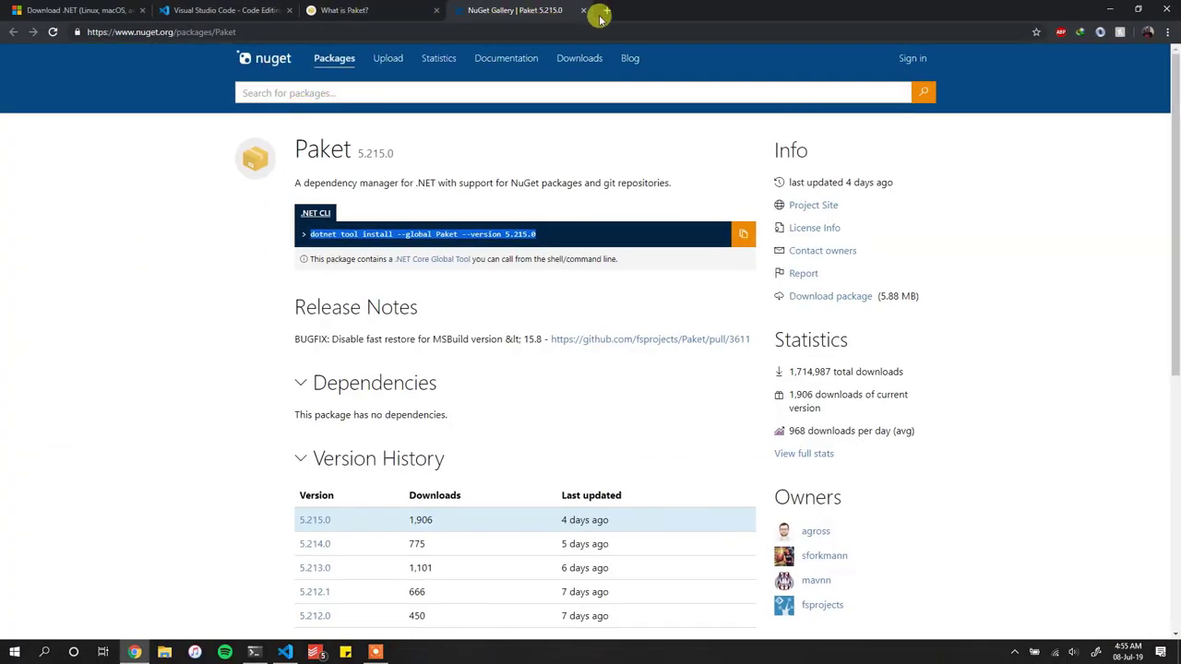
pyautogui.hotkey('alt', 'Tab')
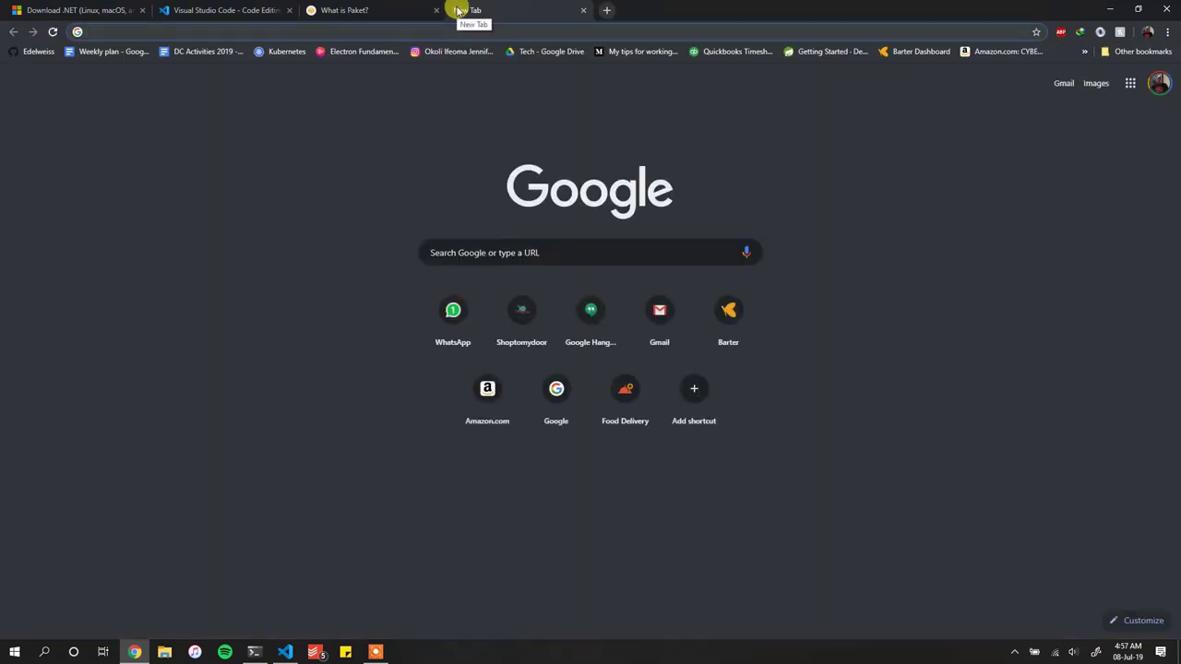
pyautogui.write('FAke-cli')
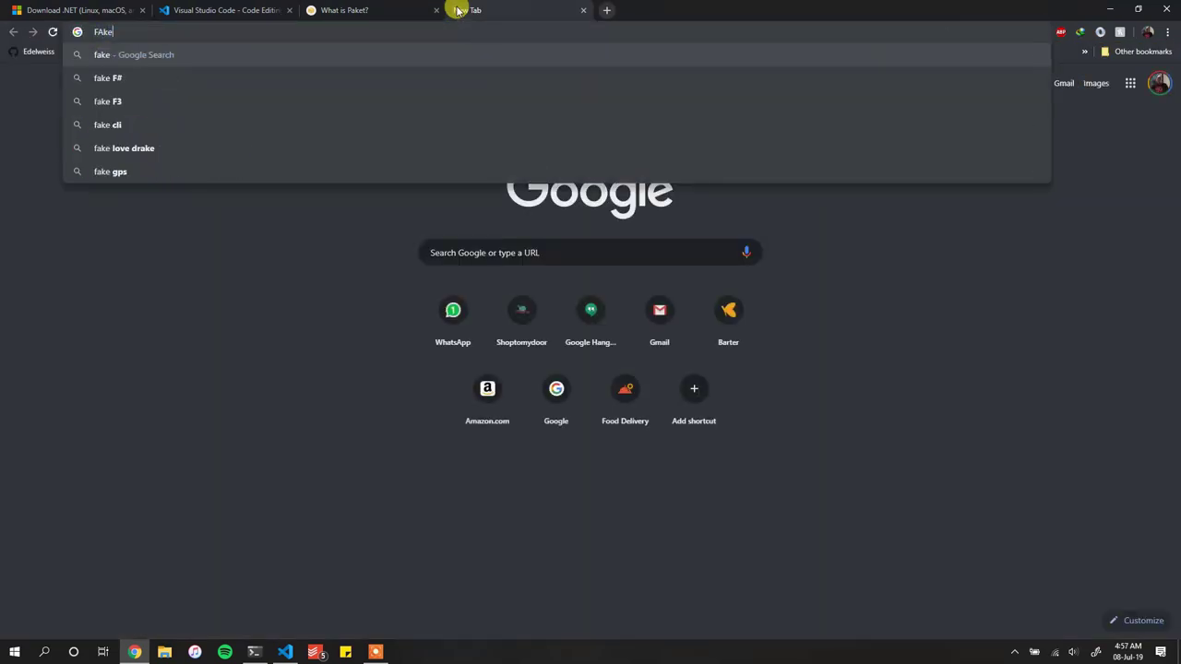
pyautogui.press('Return')
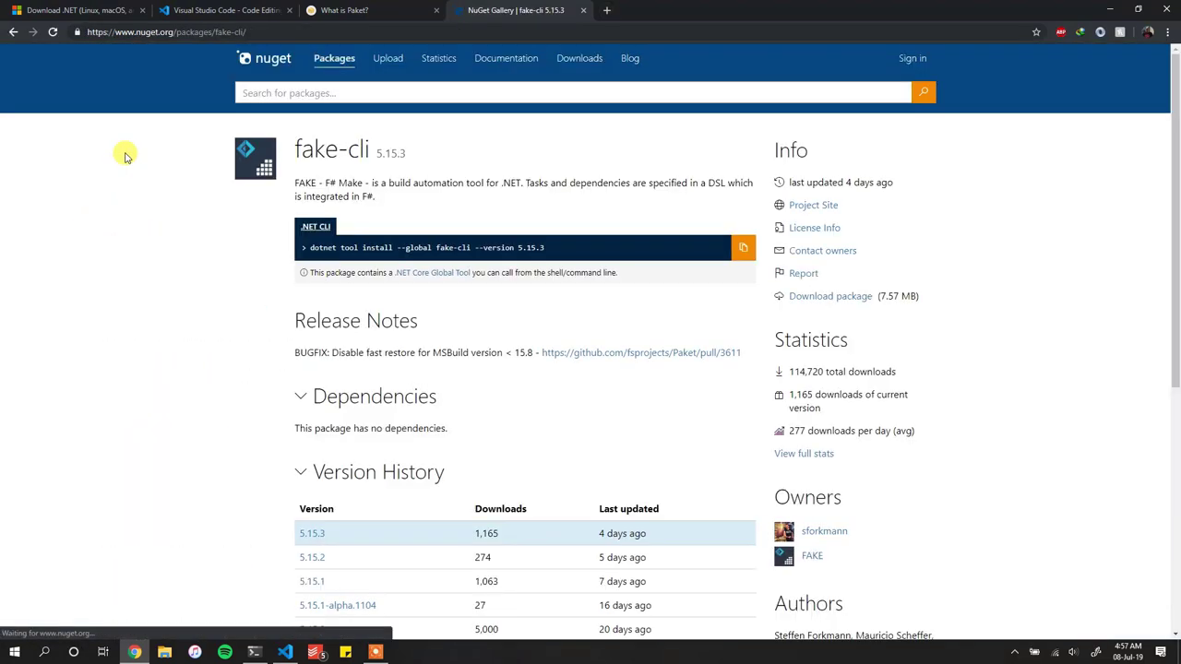
# - Copy the fake-cli install command, run dotnet tool install --global fake-cli --version 5.15.3 in the PowerShell terminal and clear the screen
pyautogui.click(745, 248)
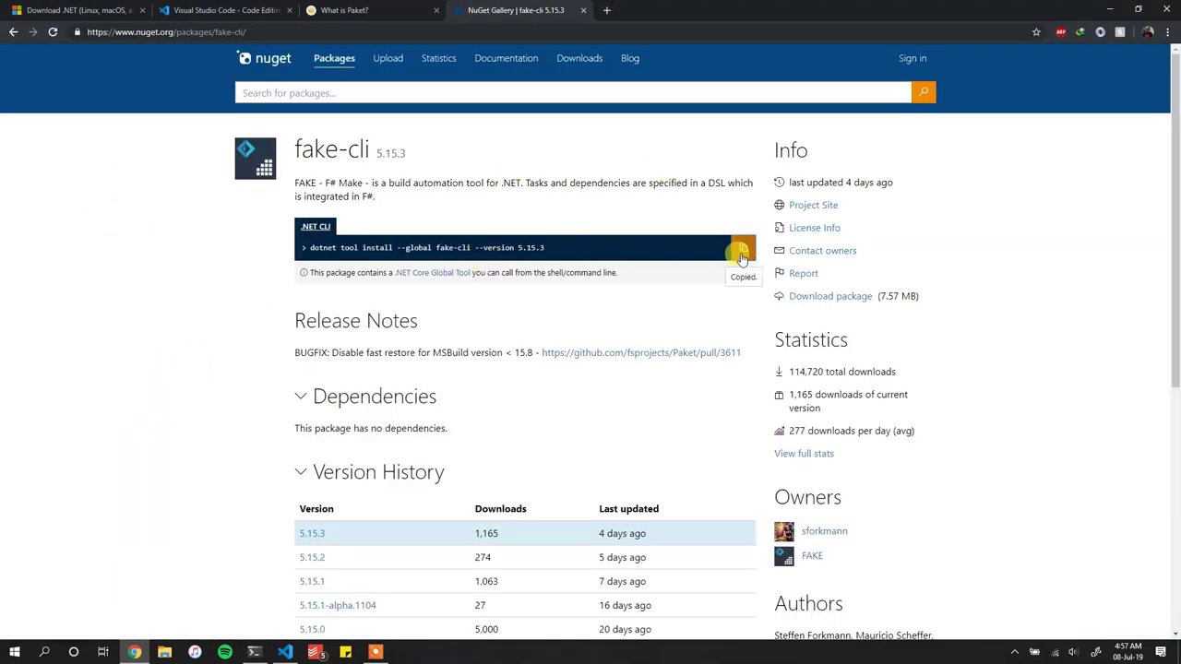
pyautogui.press('ctrl+super+Right')
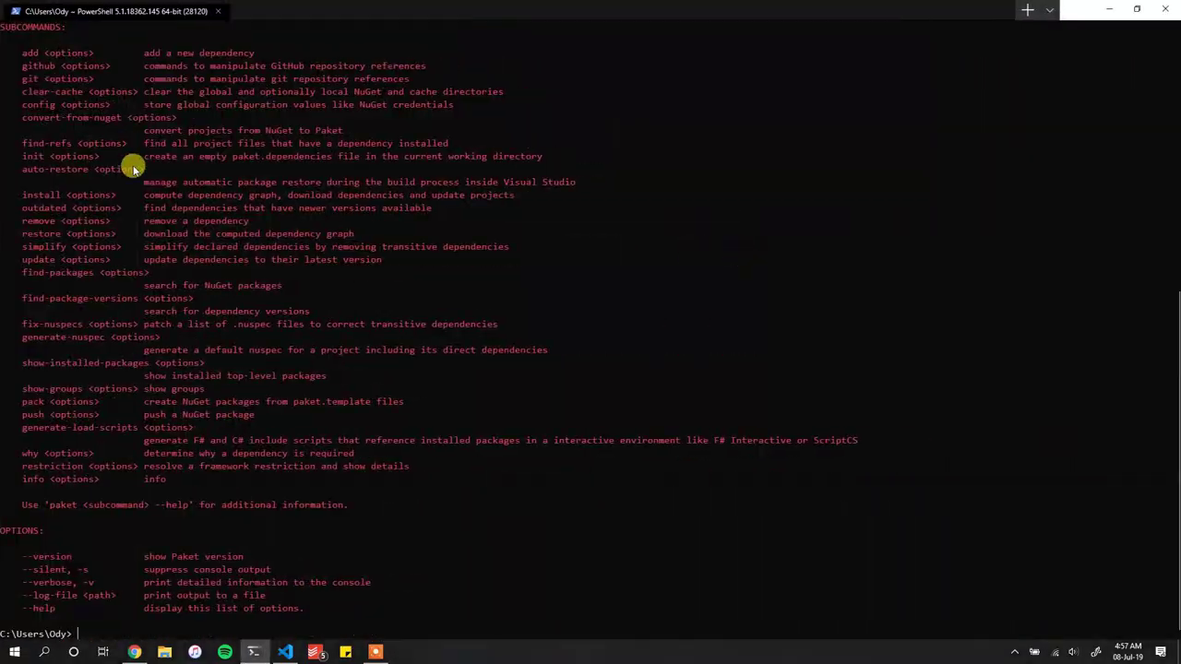
pyautogui.hotkey('ctrl', 'v')
pyautogui.press('Return')
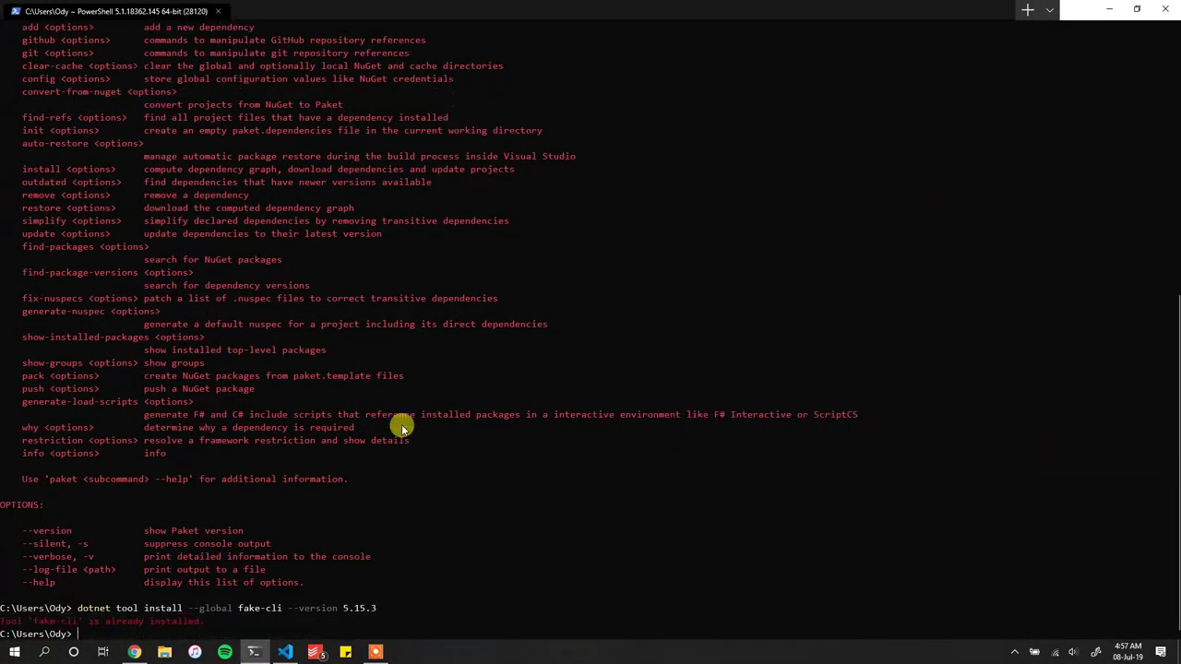
pyautogui.write('cls')
pyautogui.press('Return')
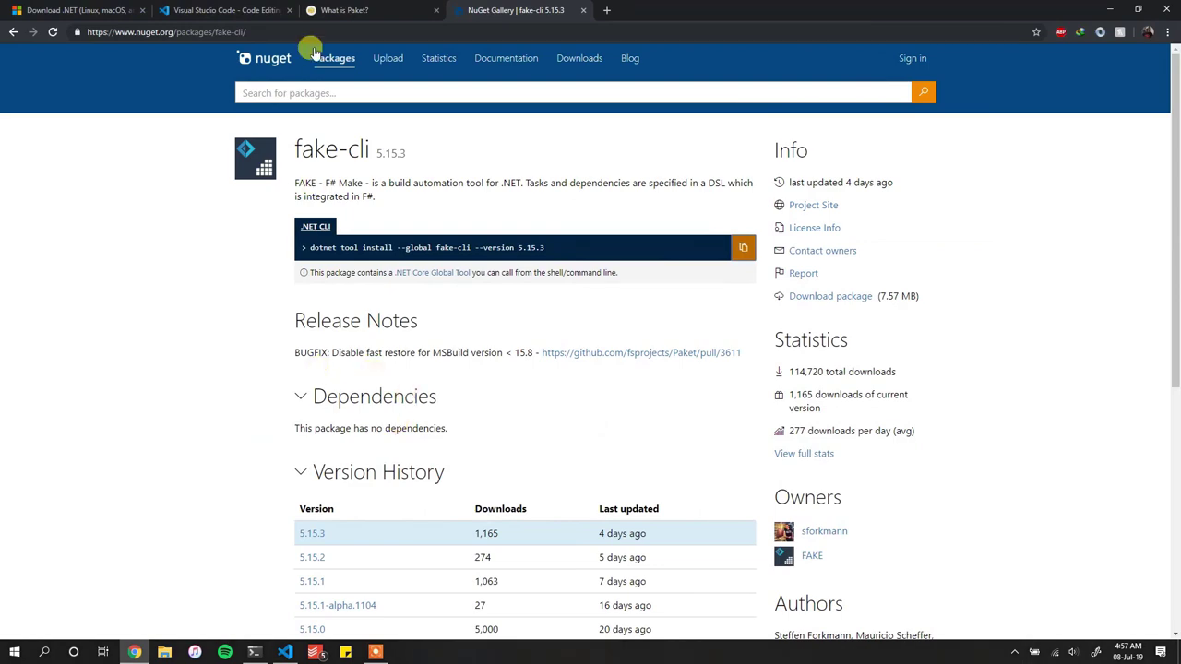
# - Switch to Visual Studio Code and open the Intro folder inside LetCode as the working folder
pyautogui.click(286, 651)
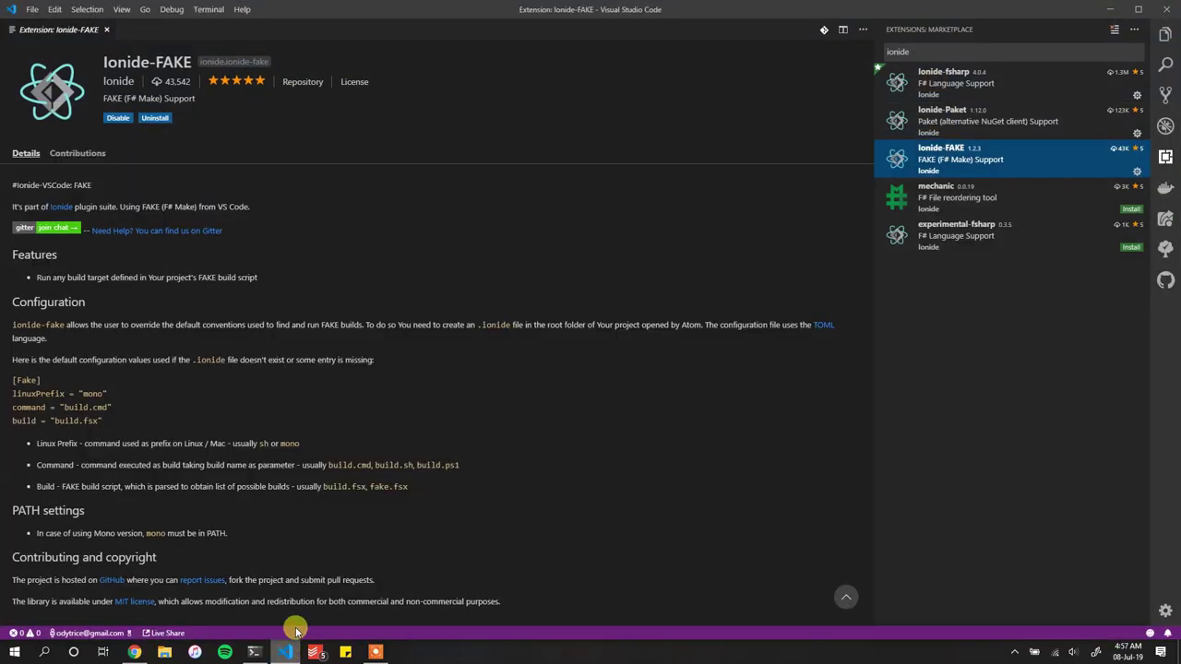
pyautogui.click(1166, 34)
pyautogui.click(991, 87)
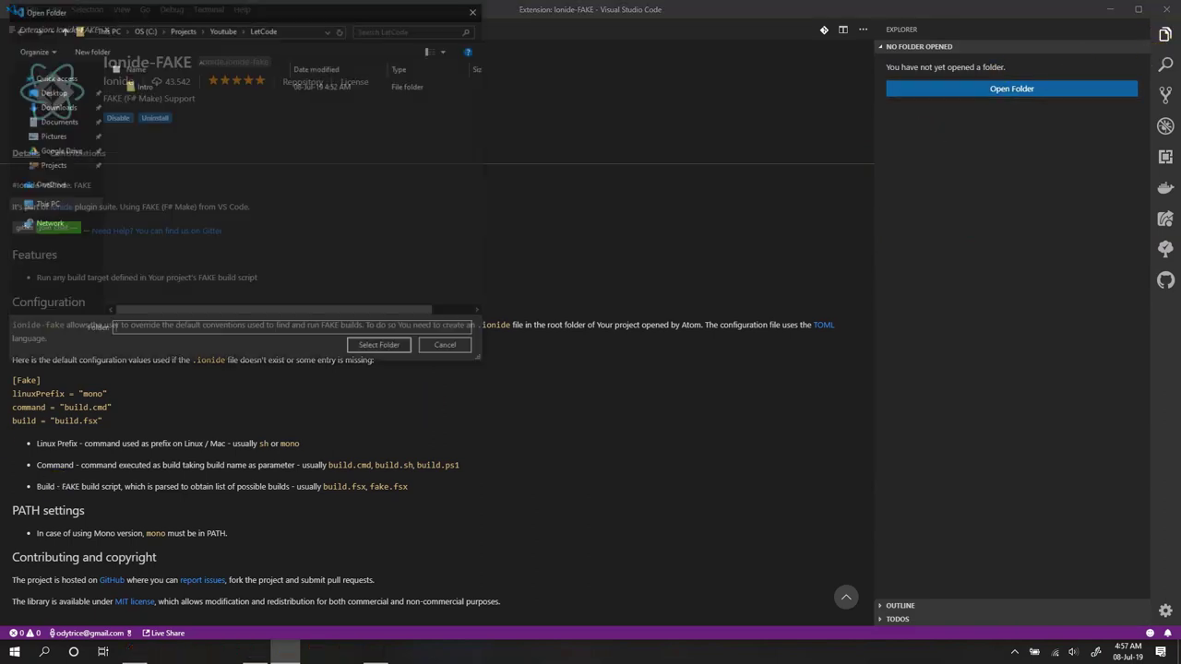
pyautogui.doubleClick(166, 85)
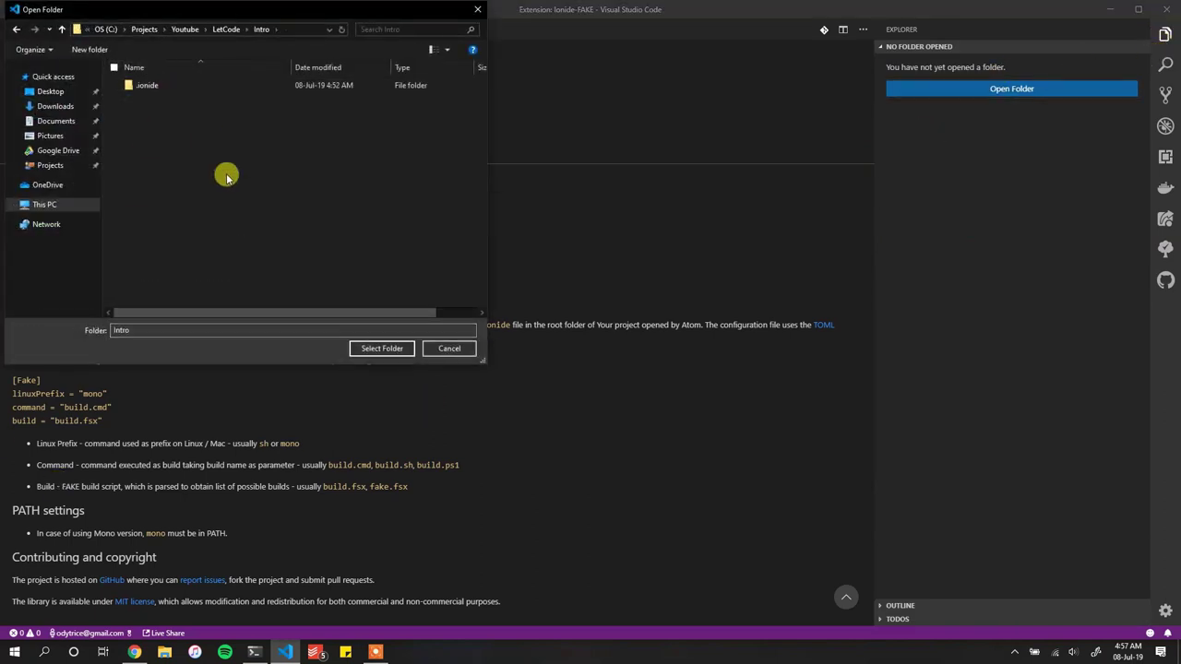
pyautogui.click(386, 347)
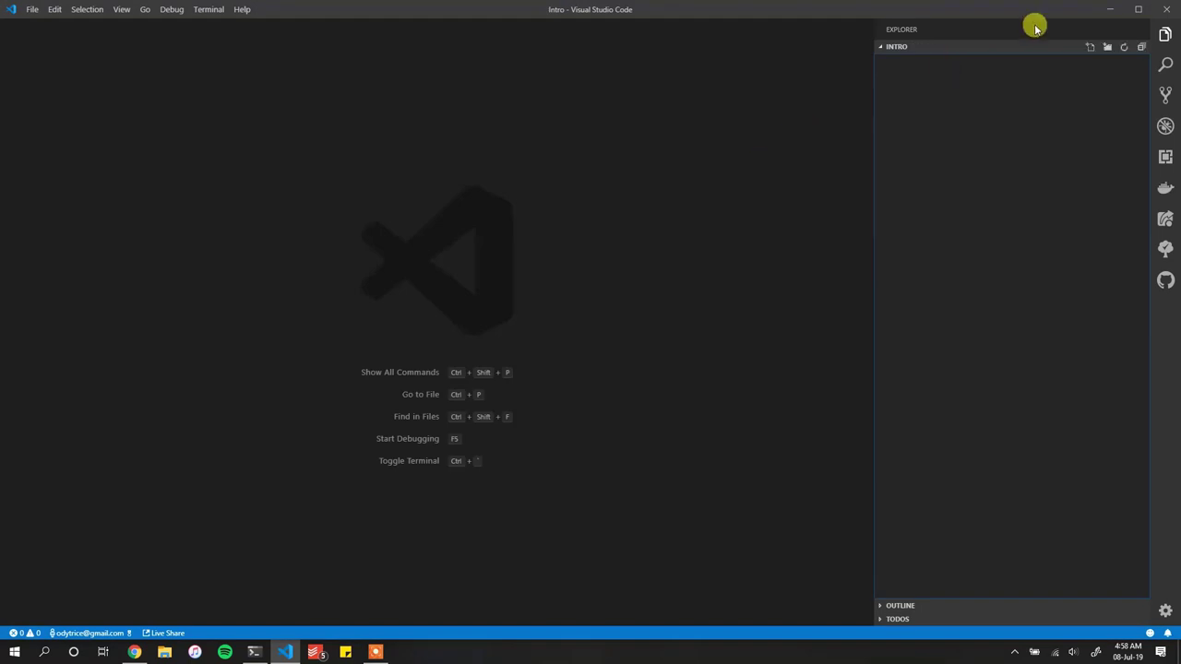
# - Create a file named intro.fsx in the Intro folder and write printfn "Hello World" in it
pyautogui.rightClick(957, 122)
pyautogui.click(965, 122)
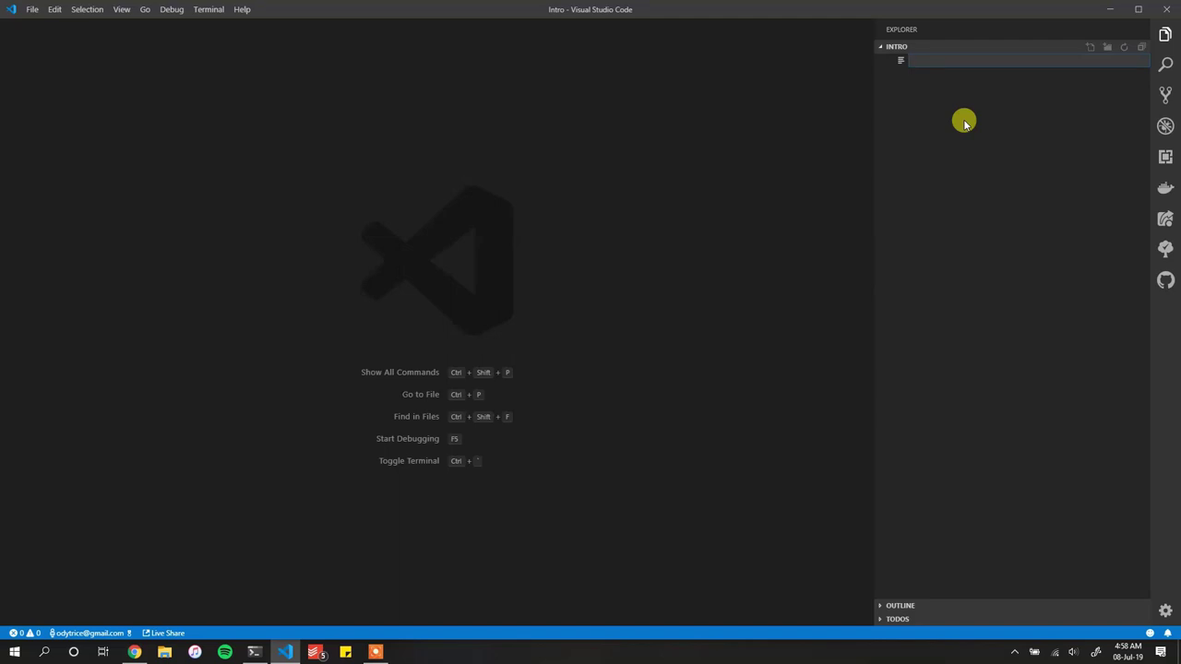
pyautogui.write('intro.fsx')
pyautogui.press('BackSpace')
pyautogui.write('x')
pyautogui.press('Return')
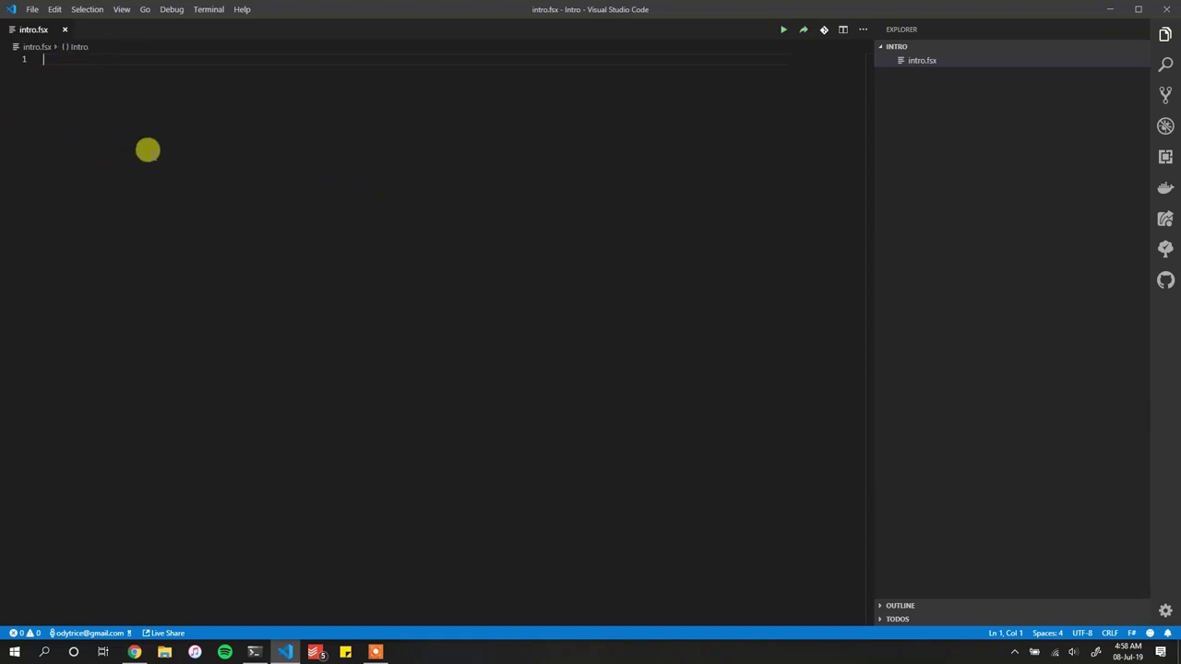
pyautogui.write('printf')
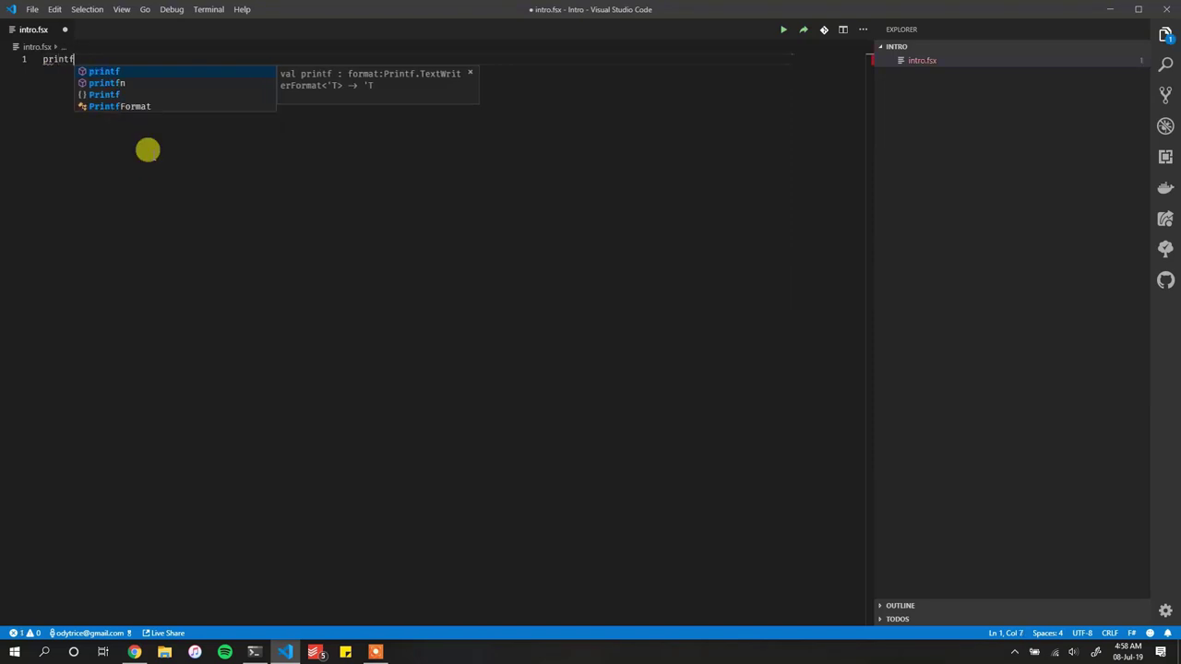
pyautogui.write('n ""')
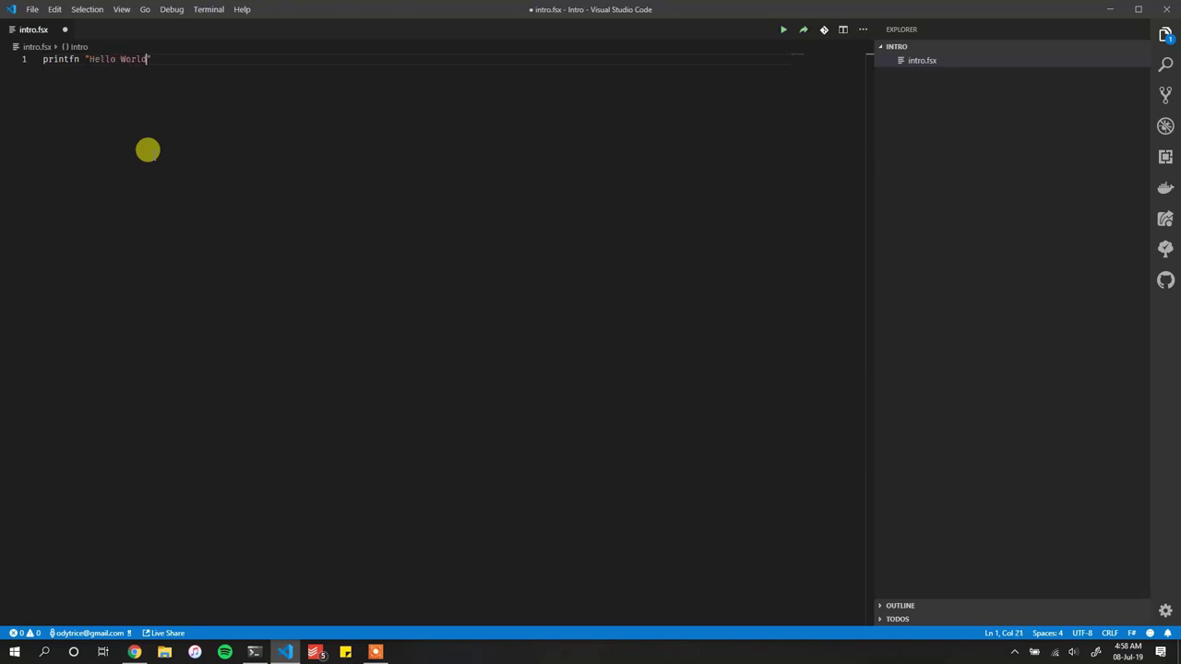
pyautogui.hotkey('shift', 'Home')
pyautogui.press('F5')
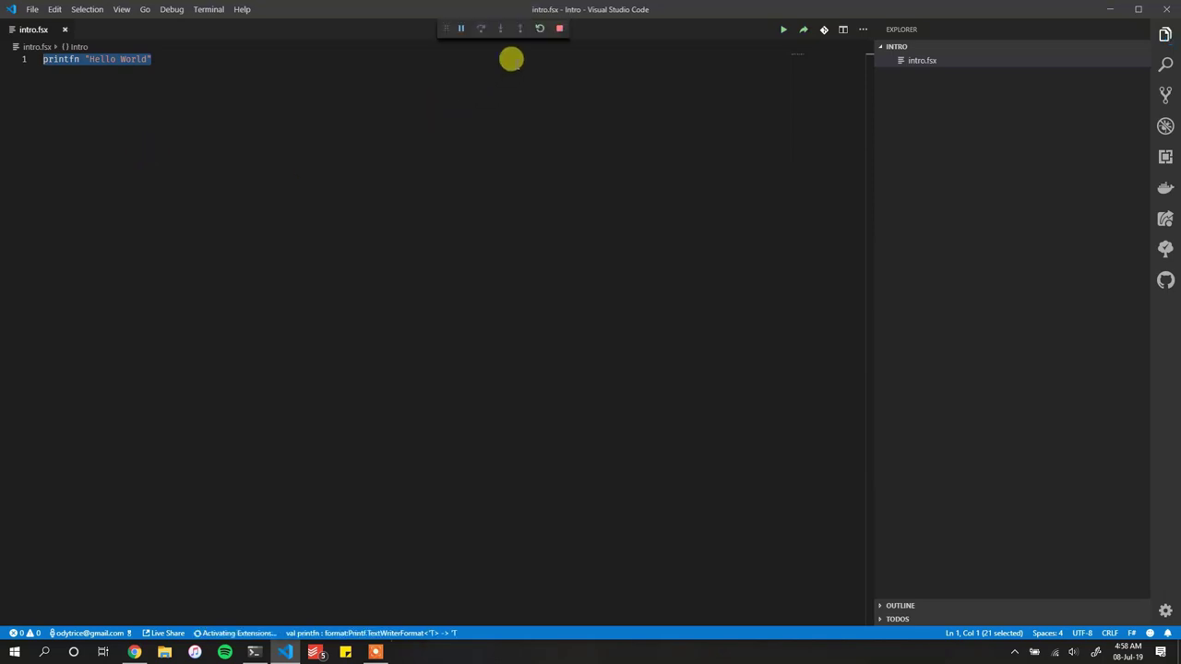
pyautogui.press('Escape')
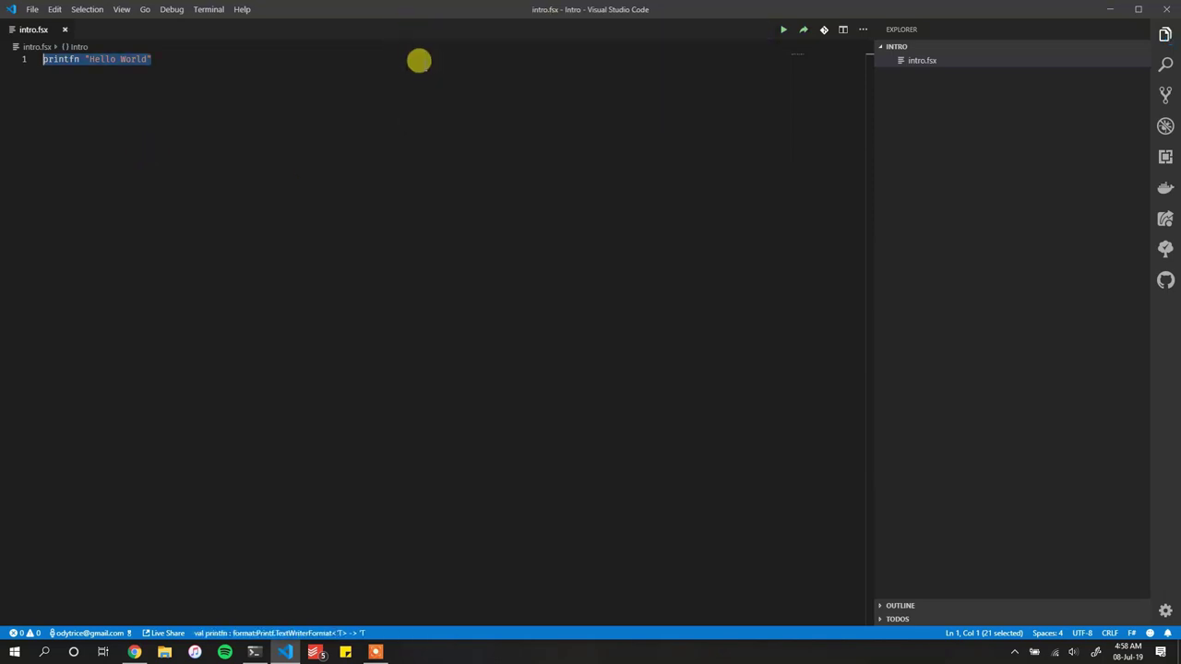
# - Send the printfn "Hello World" line of intro.fsx to F# Interactive
pyautogui.click(311, 116)
pyautogui.hotkey('shift', 'Home')
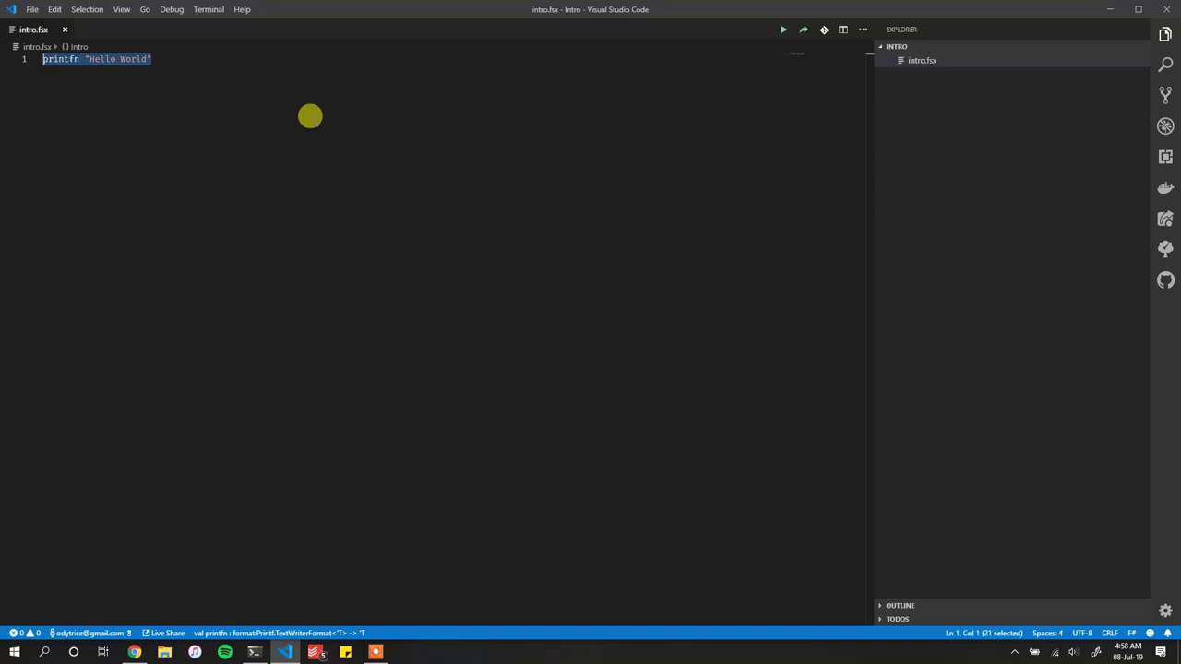
pyautogui.hotkey('alt', 'Return')
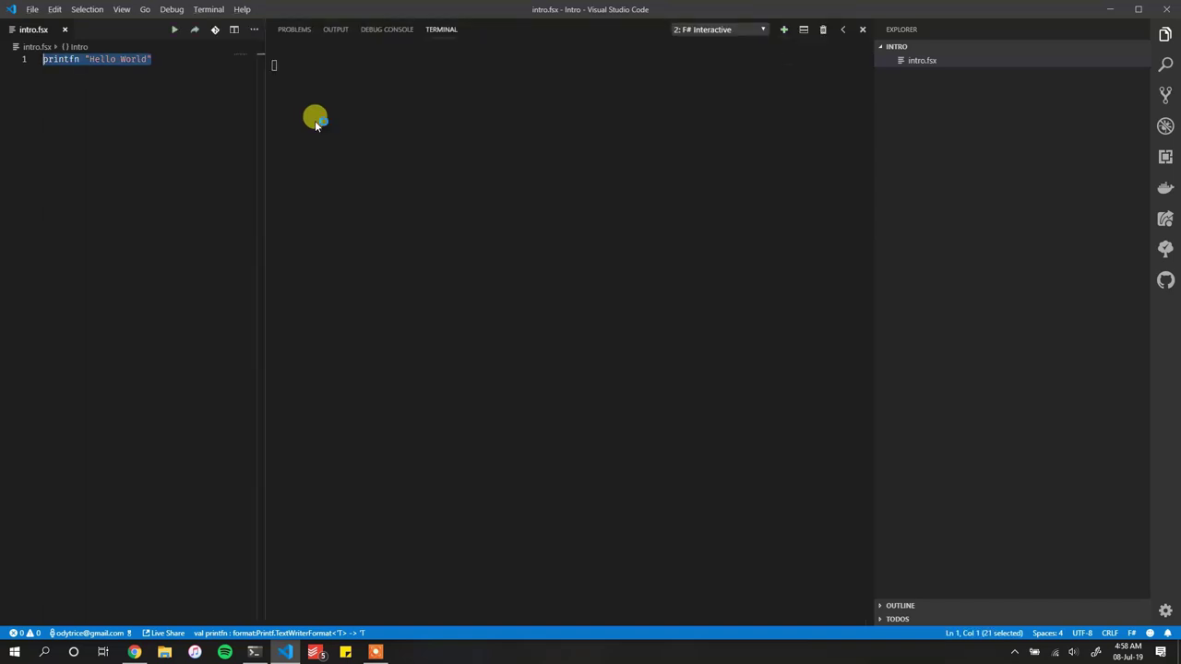
# - Widen the editor beside the F# Interactive terminal and highlight the script's printed output
pyautogui.moveTo(256, 169); pyautogui.dragTo(414, 180)
pyautogui.moveTo(483, 150); pyautogui.dragTo(413, 156)
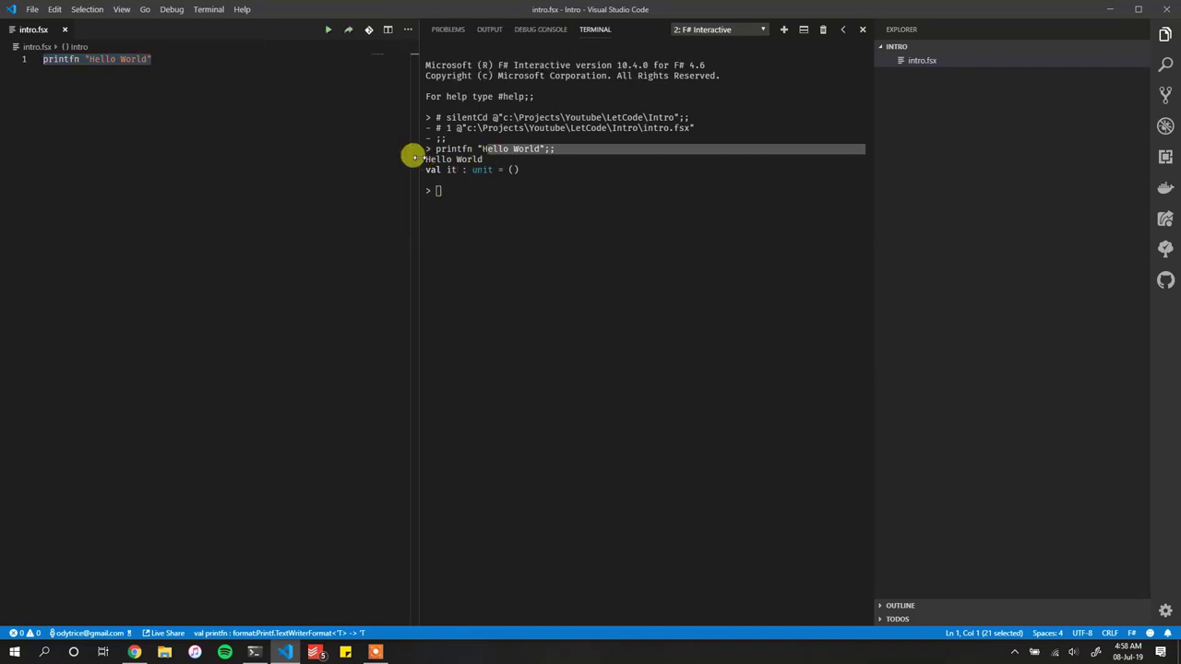
pyautogui.tripleClick(465, 158)
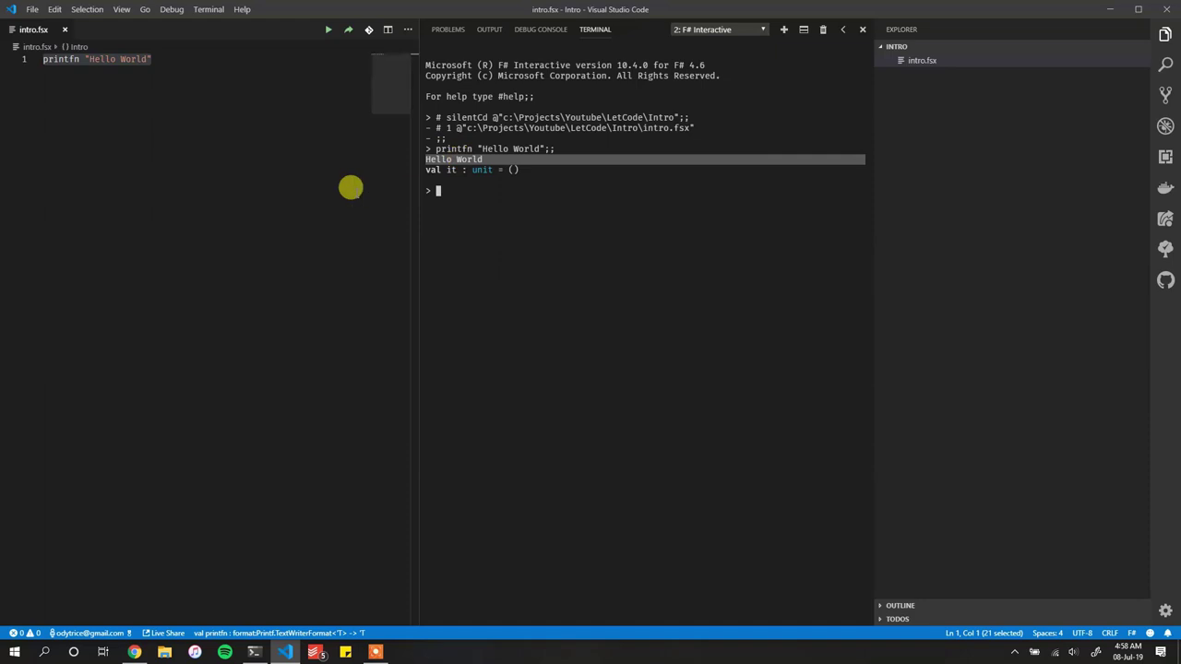
pyautogui.click(355, 181)
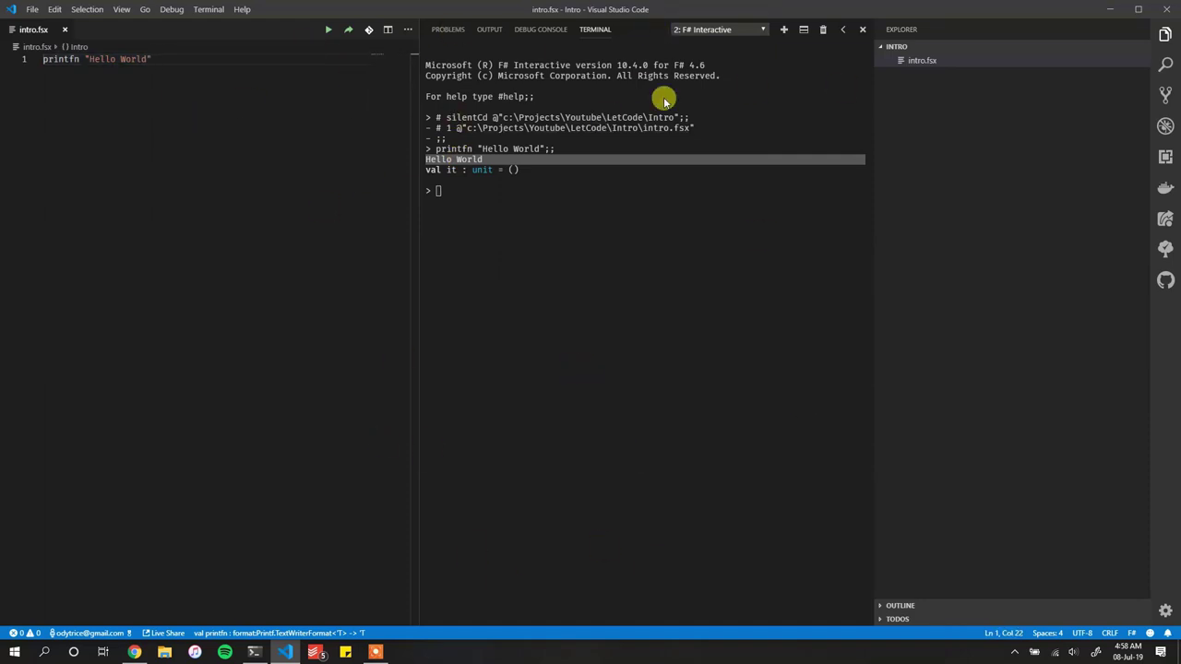
# - Find the terminal settings, set the workbench panel's default location to bottom, and reopen the terminal panel
pyautogui.click(32, 11)
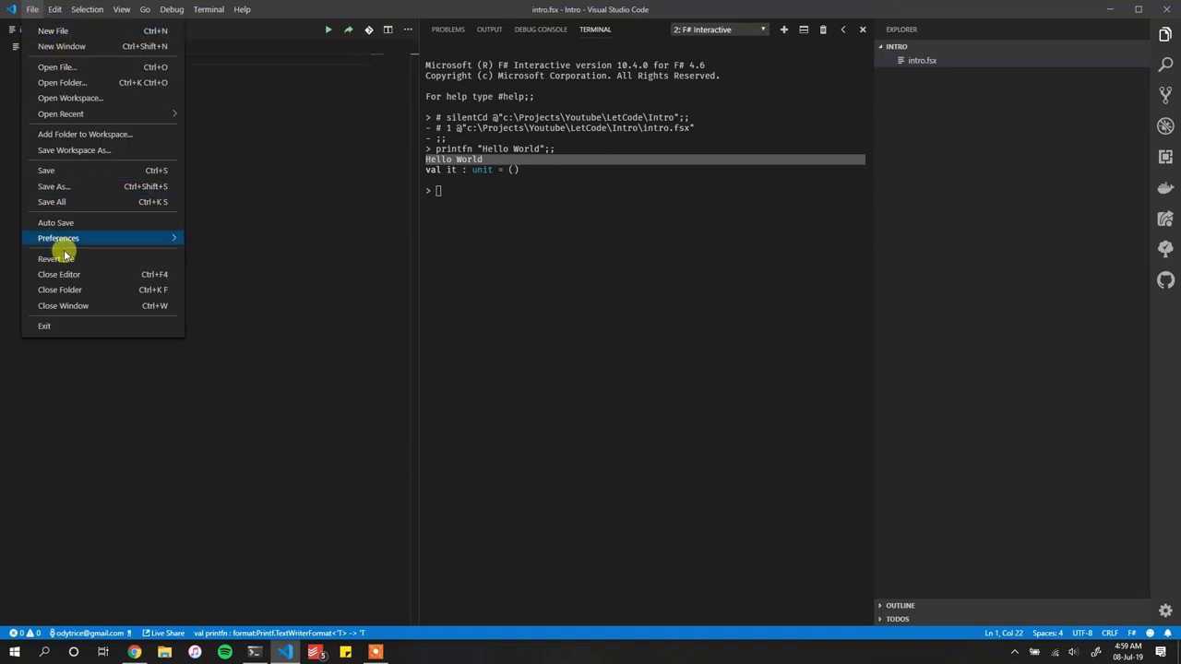
pyautogui.moveTo(83, 238)
pyautogui.click(217, 238)
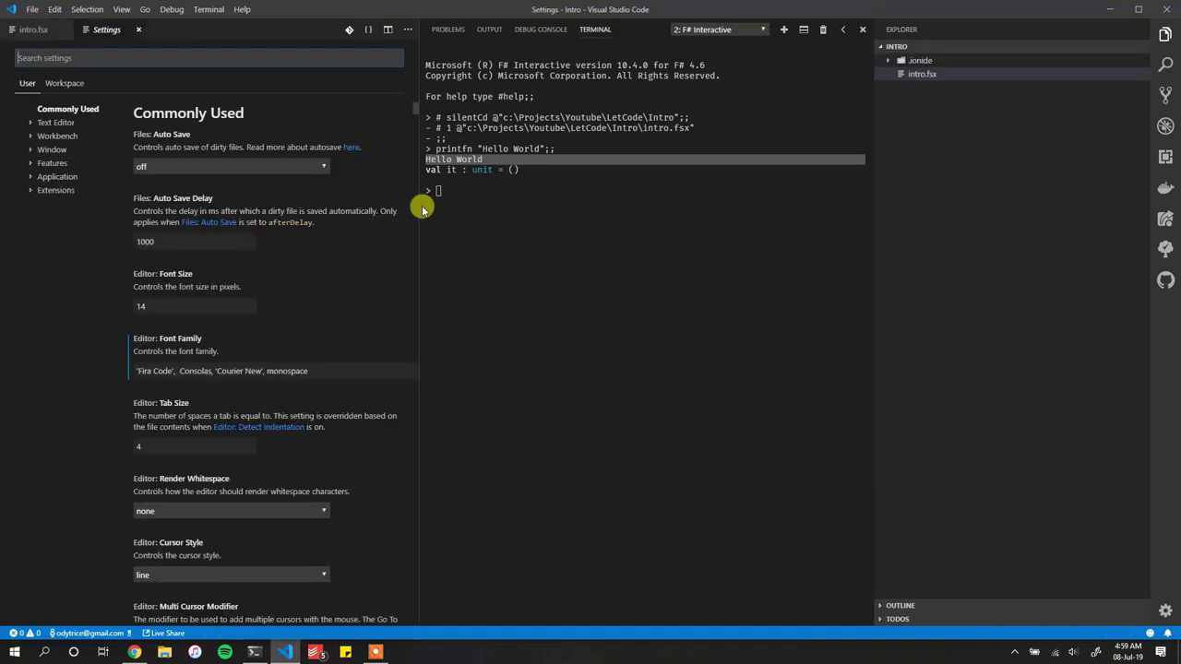
pyautogui.write('te')
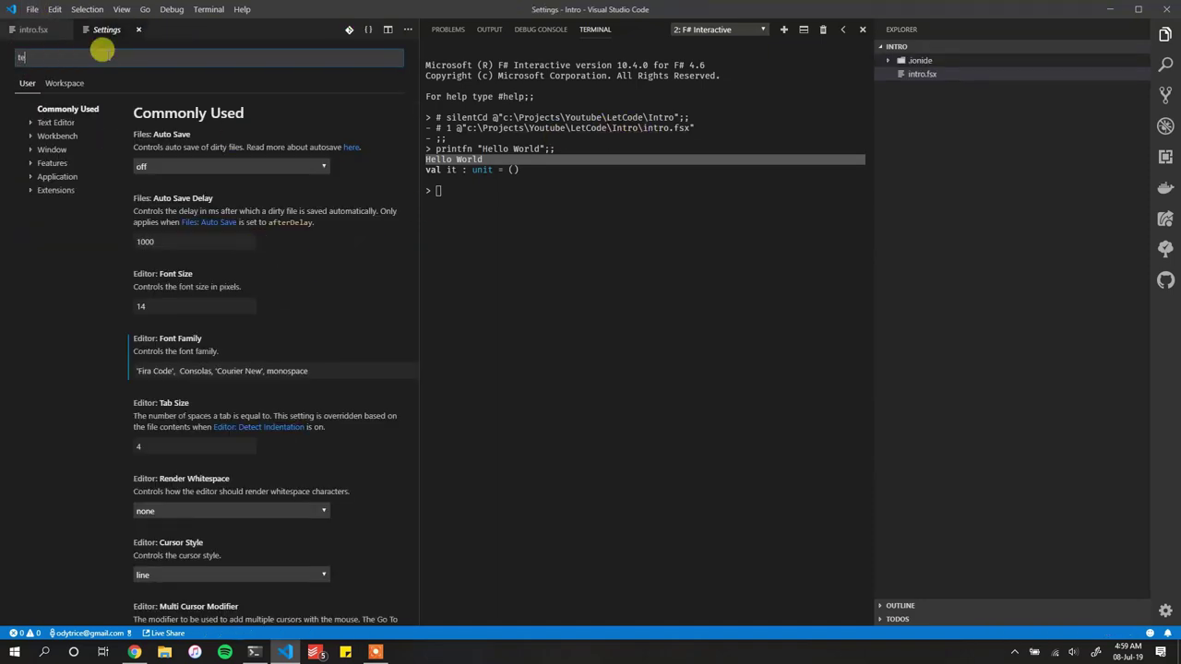
pyautogui.write('rminal')
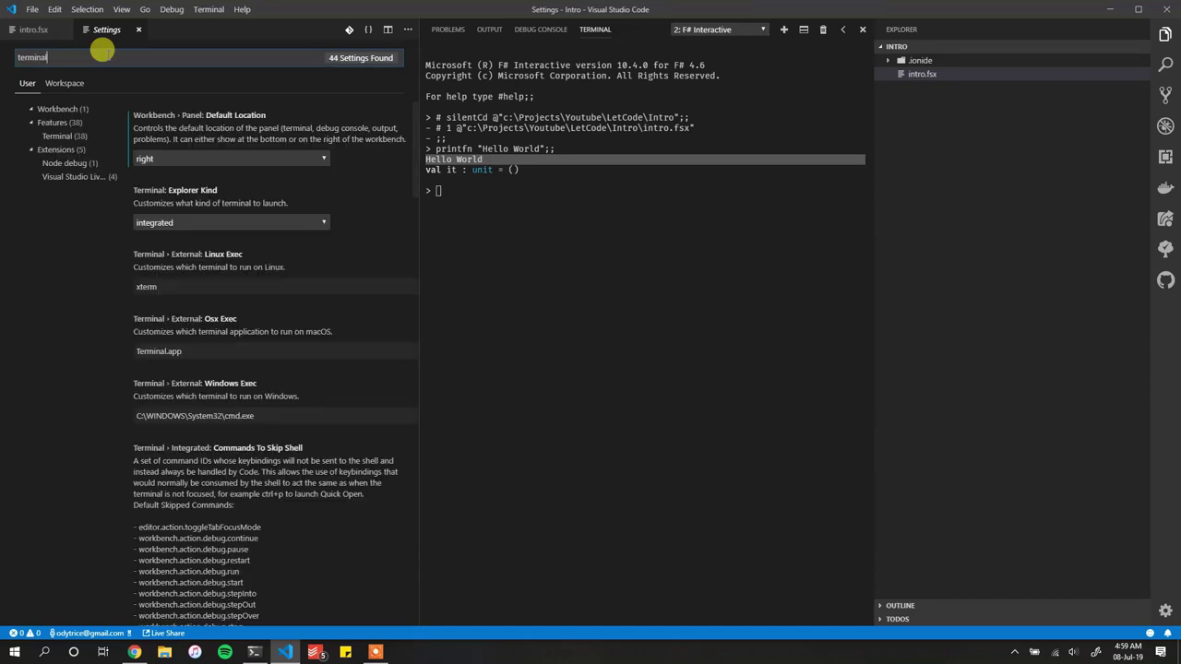
pyautogui.click(197, 160)
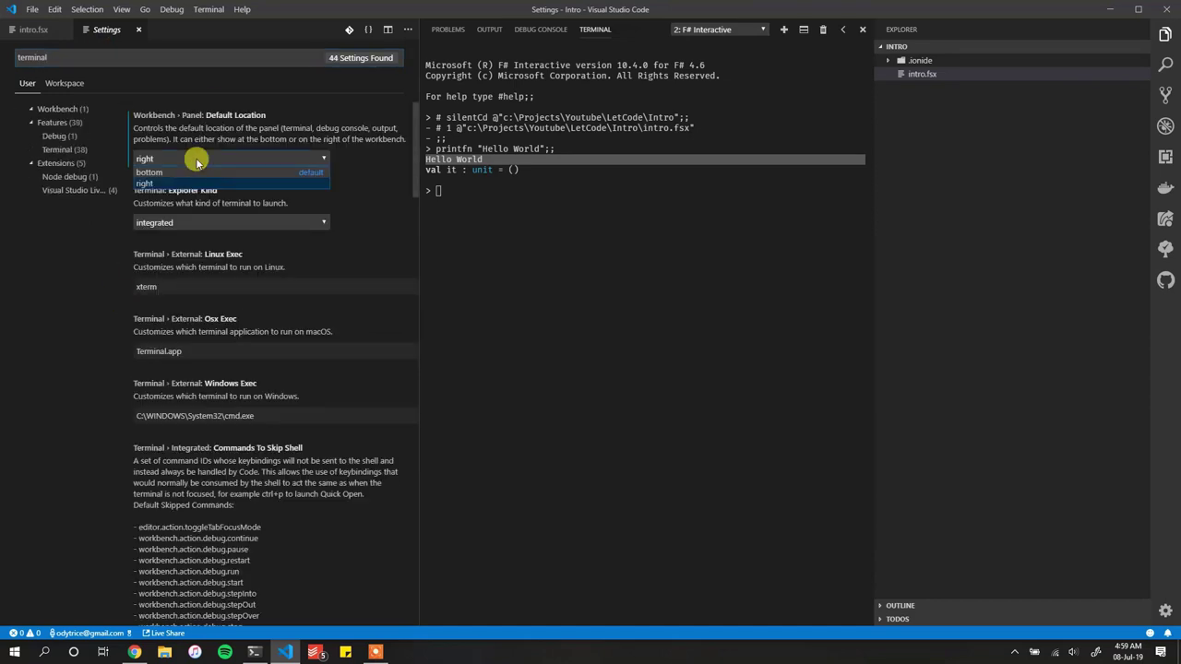
pyautogui.click(190, 171)
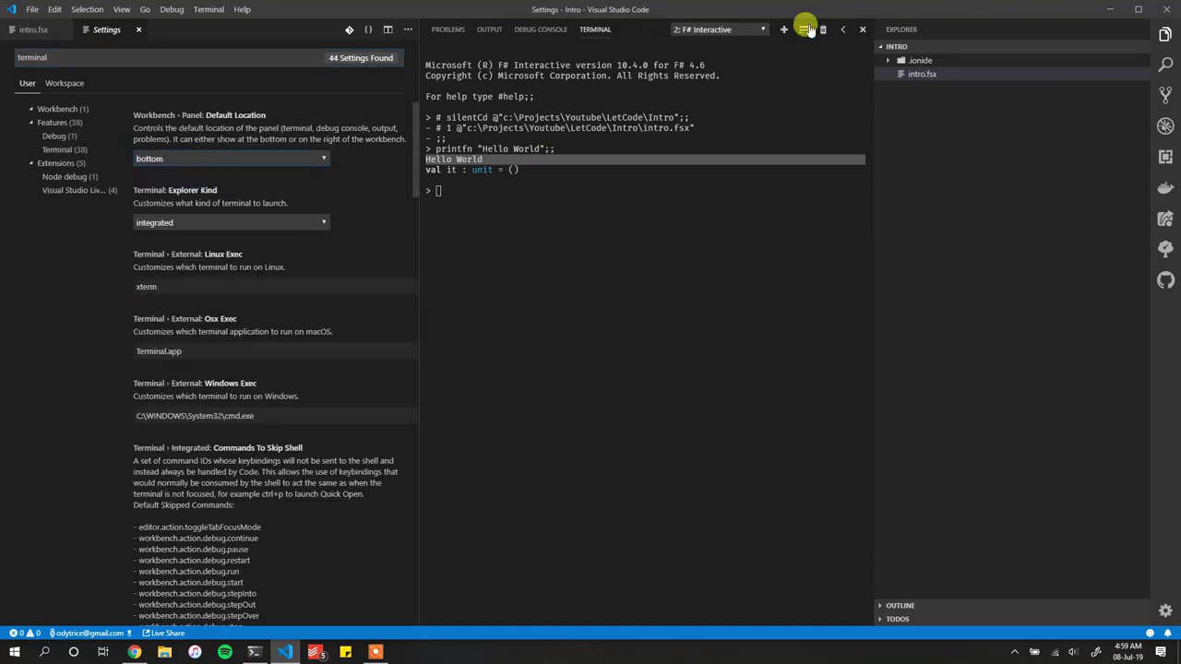
pyautogui.click(862, 30)
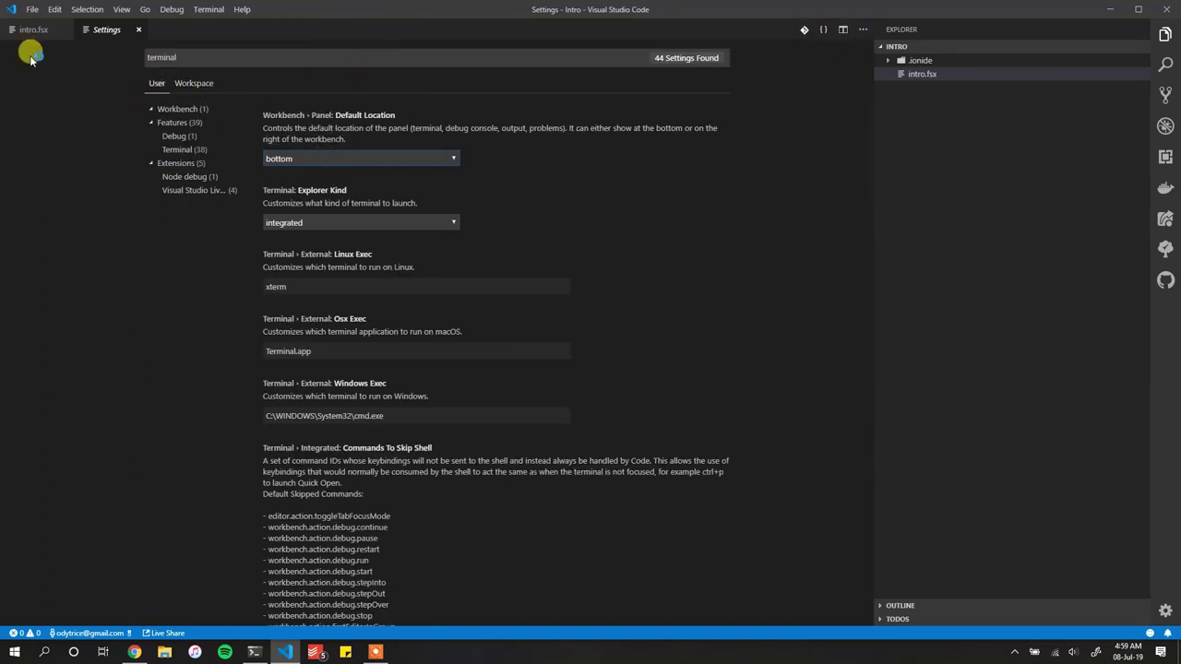
pyautogui.hotkey('ctrl', '`')
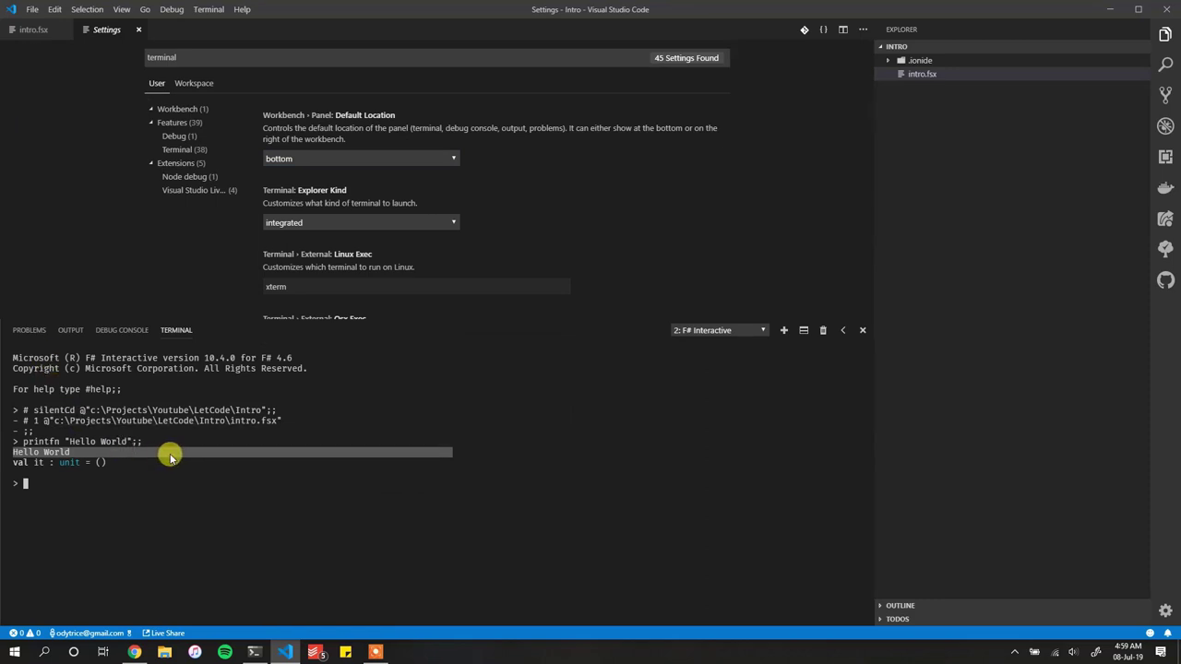
# - Set the workbench panel's default location to right, reopen the terminal panel, and close the Settings editor
pyautogui.click(28, 366)
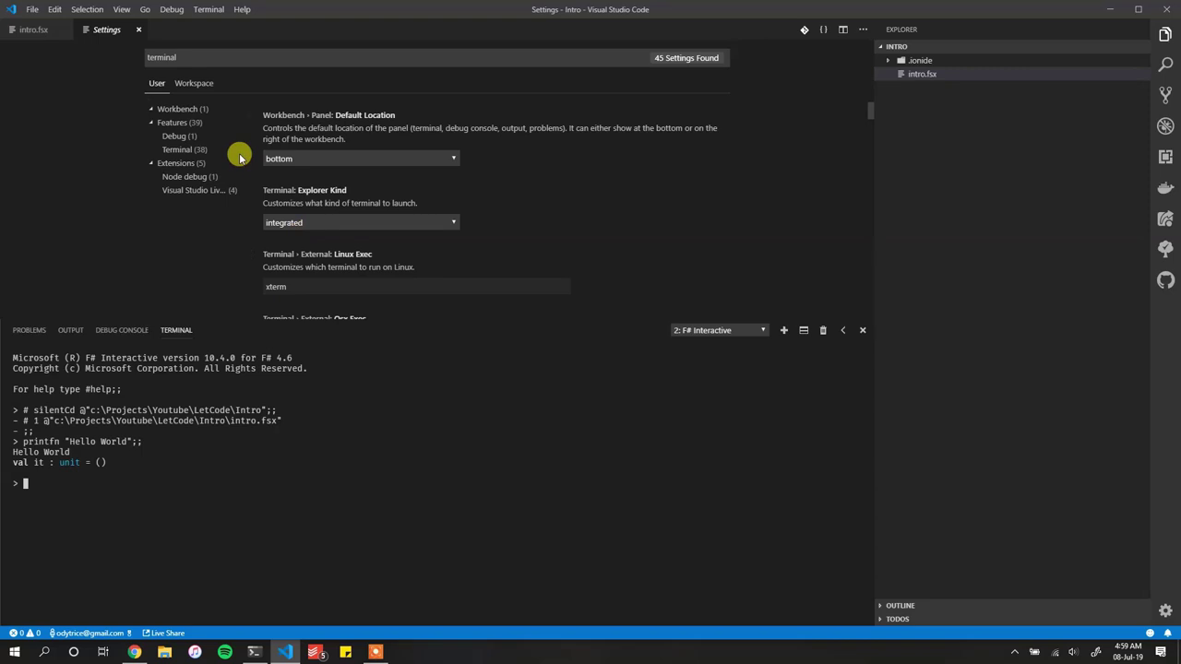
pyautogui.click(355, 159)
pyautogui.click(321, 182)
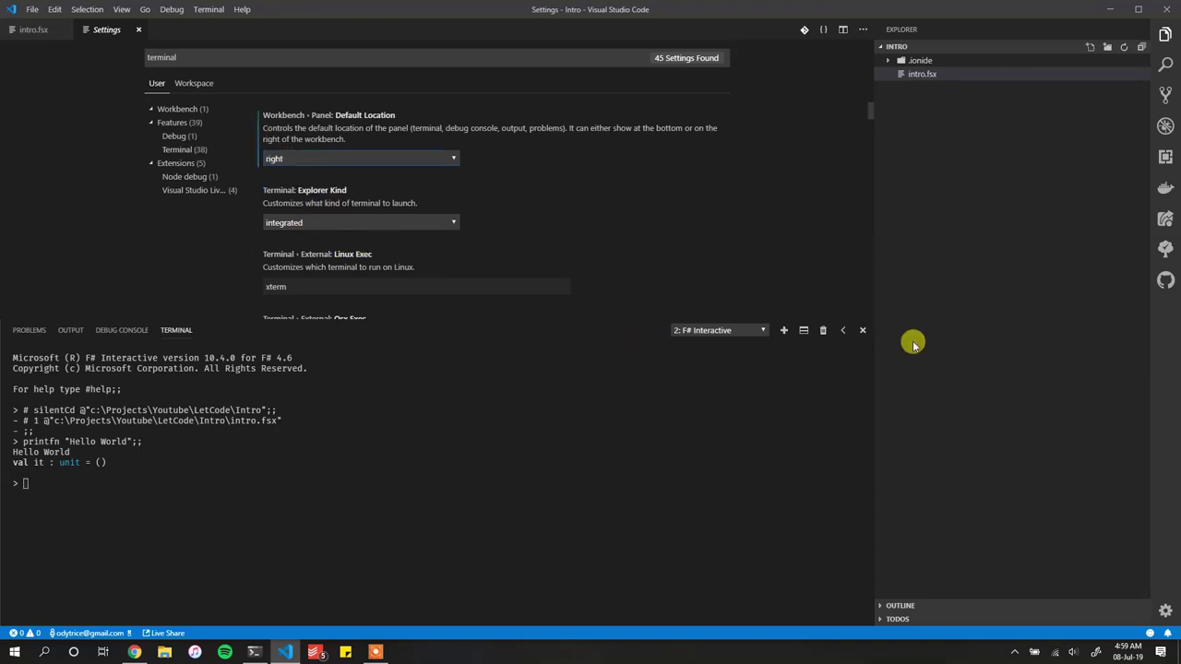
pyautogui.click(861, 330)
pyautogui.hotkey('ctrl', '`')
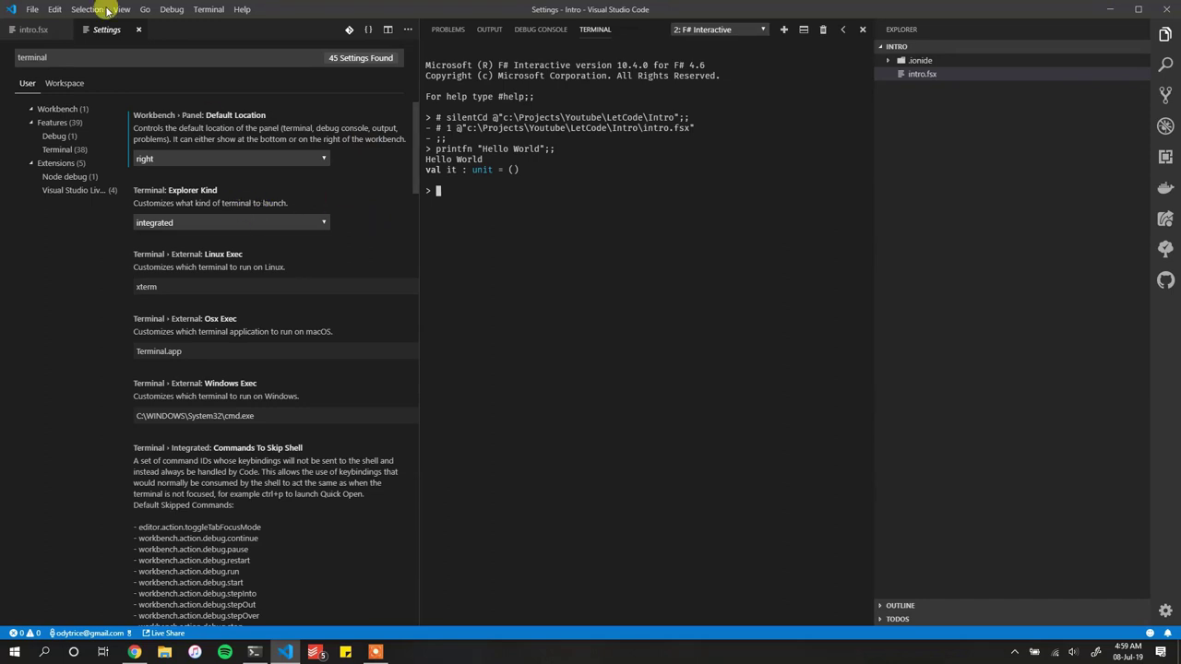
pyautogui.click(138, 30)
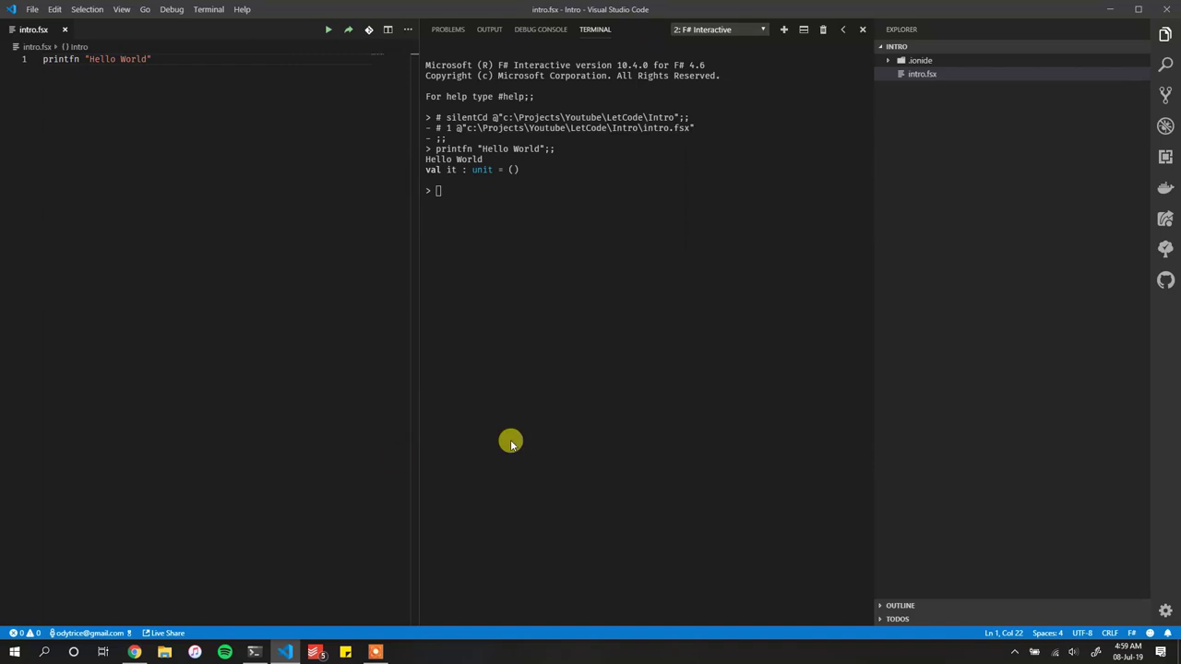
# - Add the bindings let a = 2 and let b = 3 below the printfn line in intro.fsx
pyautogui.moveTo(155, 58); pyautogui.dragTo(41, 58)
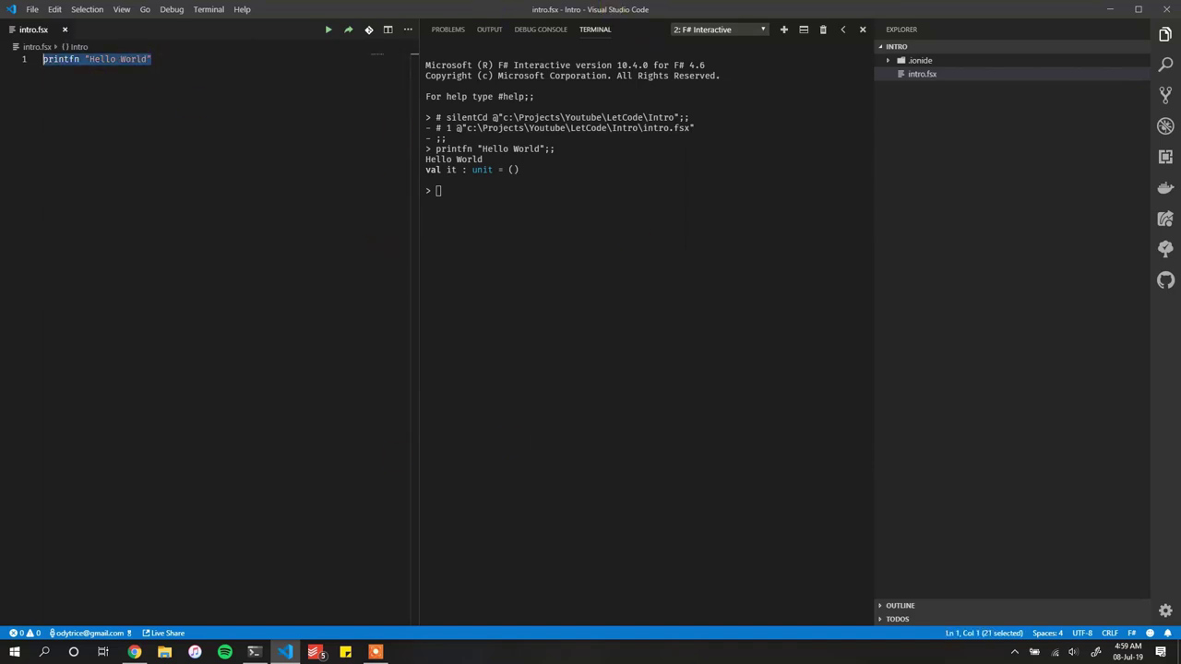
pyautogui.click(177, 57)
pyautogui.press('Return')
pyautogui.press('Return')
pyautogui.write('[')
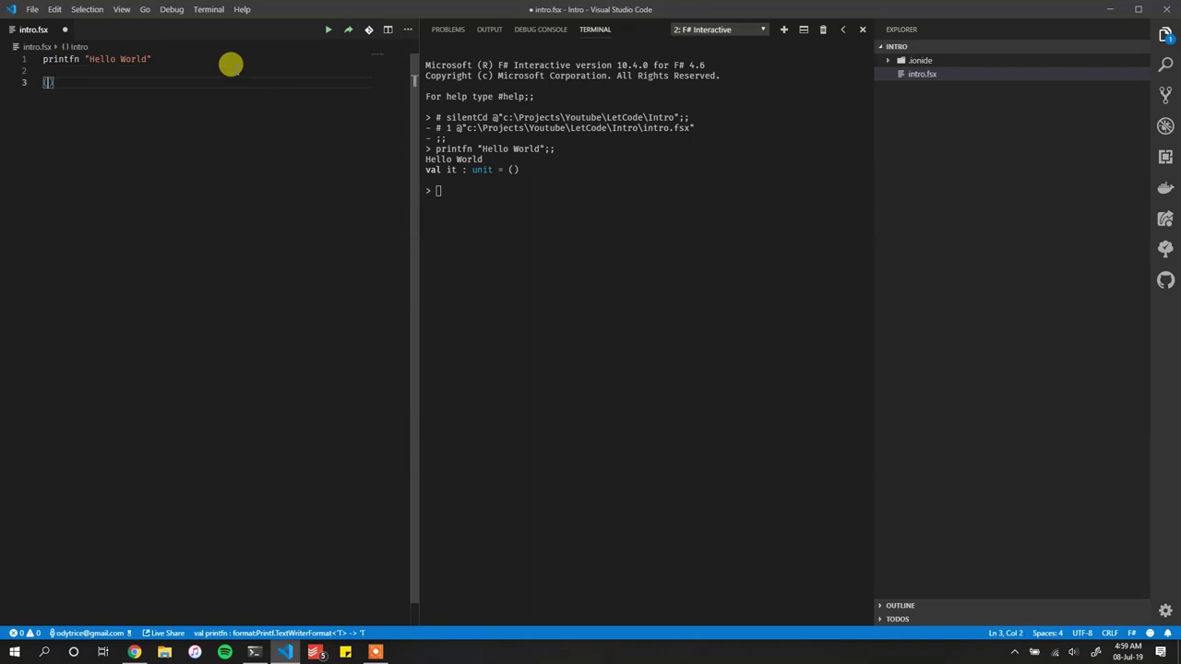
pyautogui.press('BackSpace')
pyautogui.write('let a = 1')
pyautogui.press('BackSpace')
pyautogui.write('2')
pyautogui.press('Return')
pyautogui.write('let b = 3')
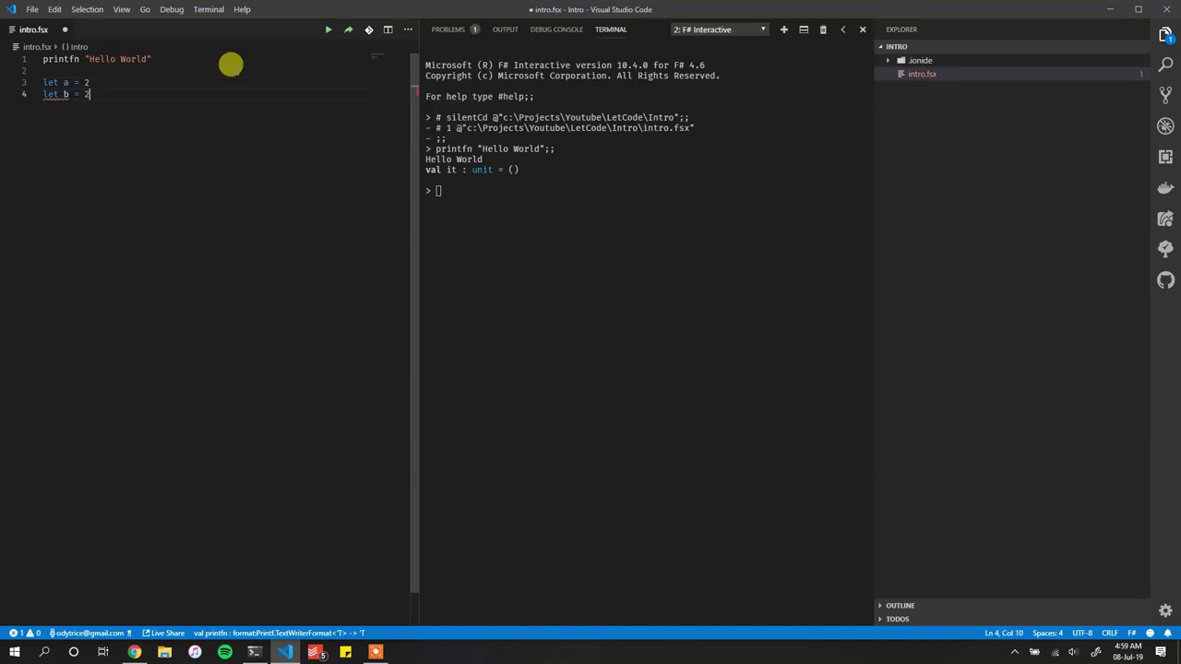
# - Add the line let c = a + b below the two bindings, separated by a blank line
pyautogui.press('Return')
pyautogui.press('Return')
pyautogui.write('le')
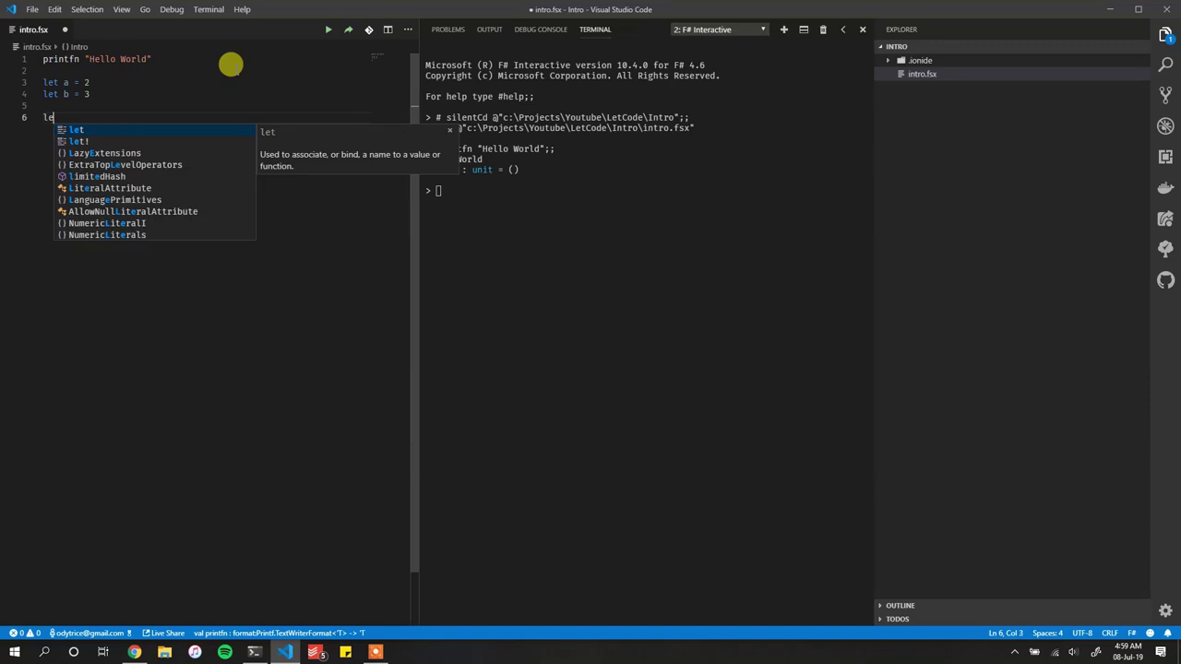
pyautogui.write('t c = a + b')
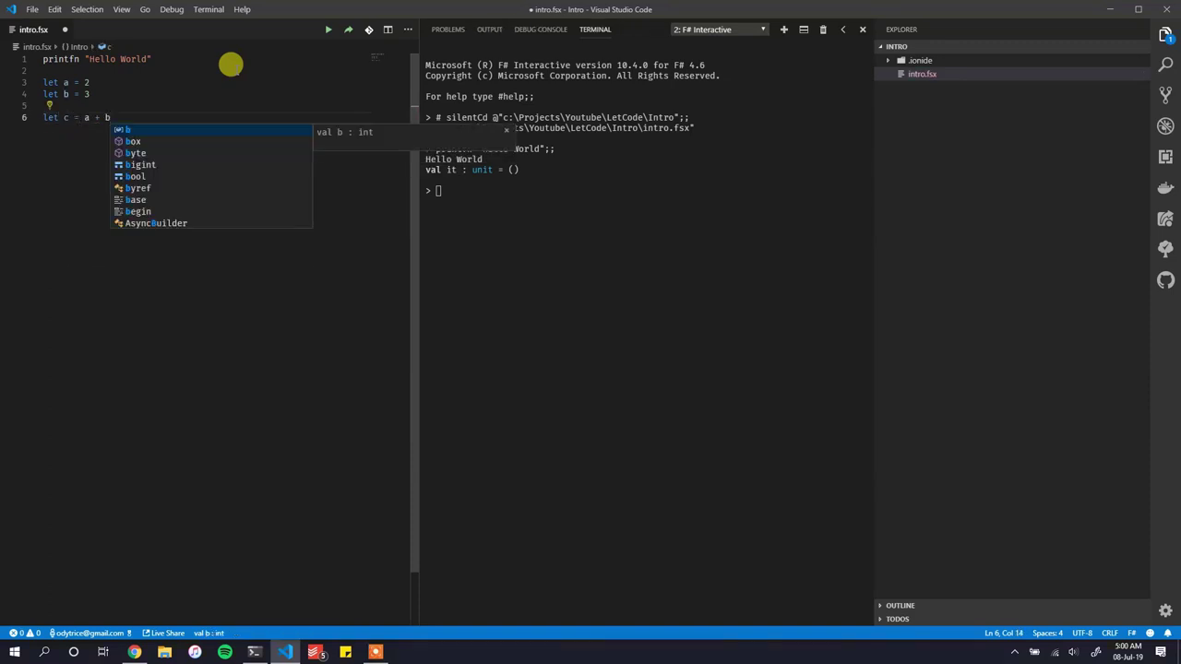
# - Send all the code of intro.fsx to F# Interactive and highlight the resulting terminal output
pyautogui.moveTo(153, 114); pyautogui.dragTo(42, 58)
pyautogui.hotkey('alt', 'Return')
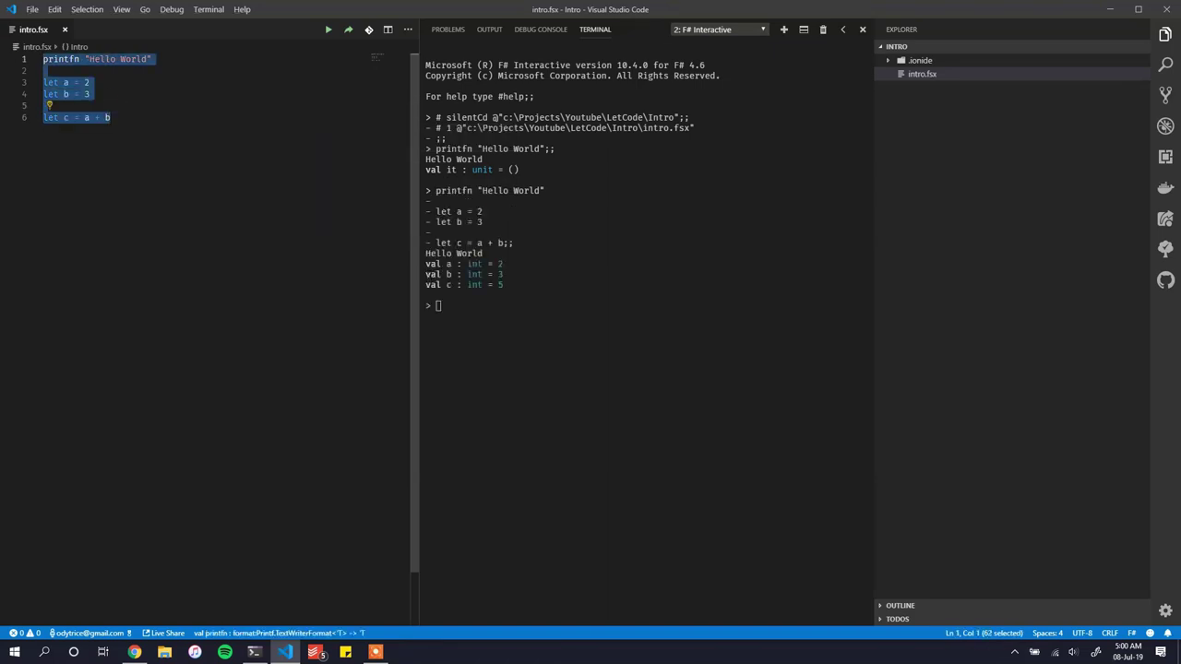
pyautogui.click(450, 240)
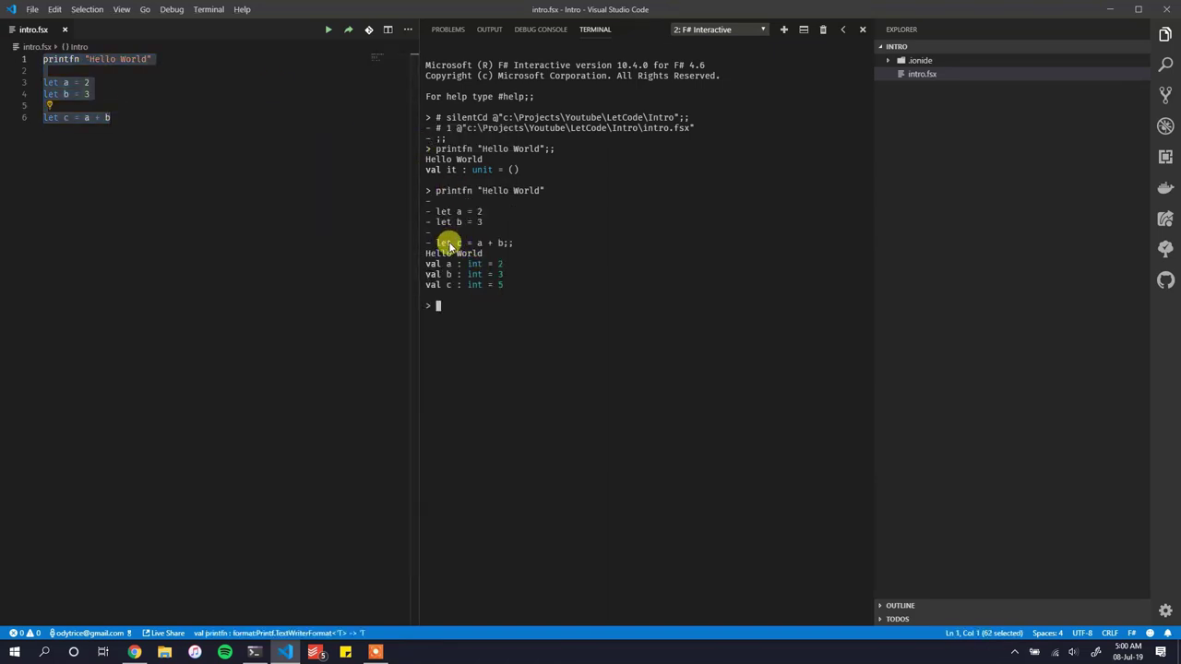
pyautogui.moveTo(435, 190); pyautogui.dragTo(507, 285)
# - Evaluate the expressions c + 1 and a + 2 + b + 3 directly in F# Interactive
pyautogui.click(492, 319)
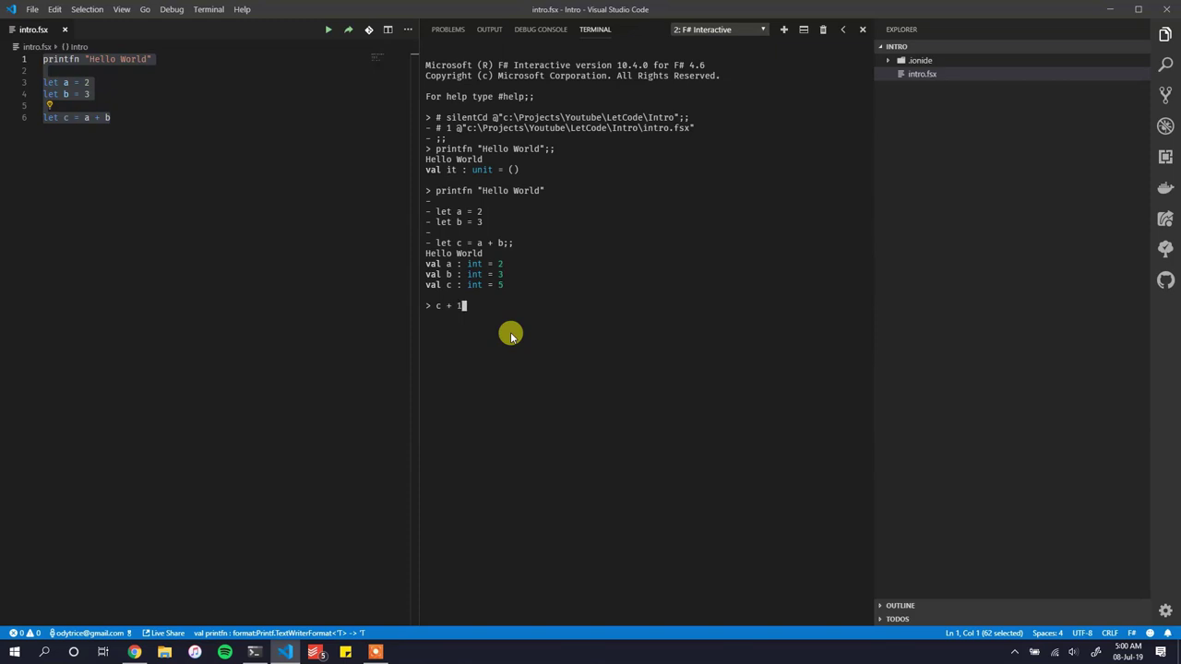
pyautogui.press('Return')
pyautogui.write('a + 2 + b + 3;;')
pyautogui.press('Return')
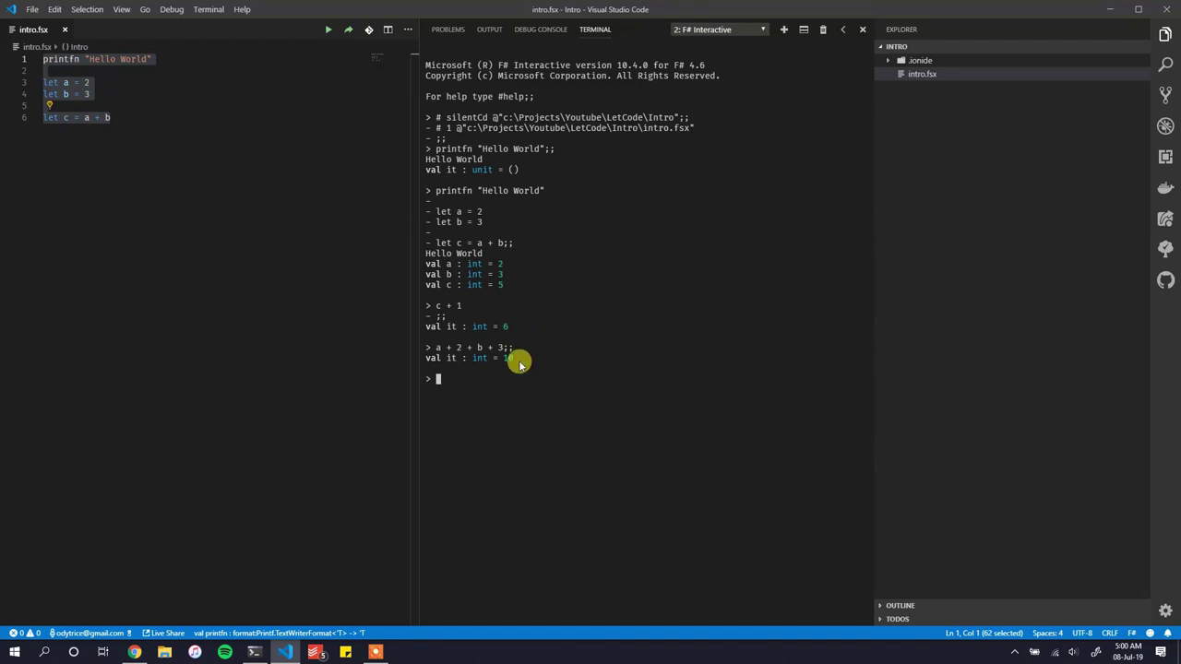
# - Delete all the code in intro.fsx
pyautogui.click(229, 119)
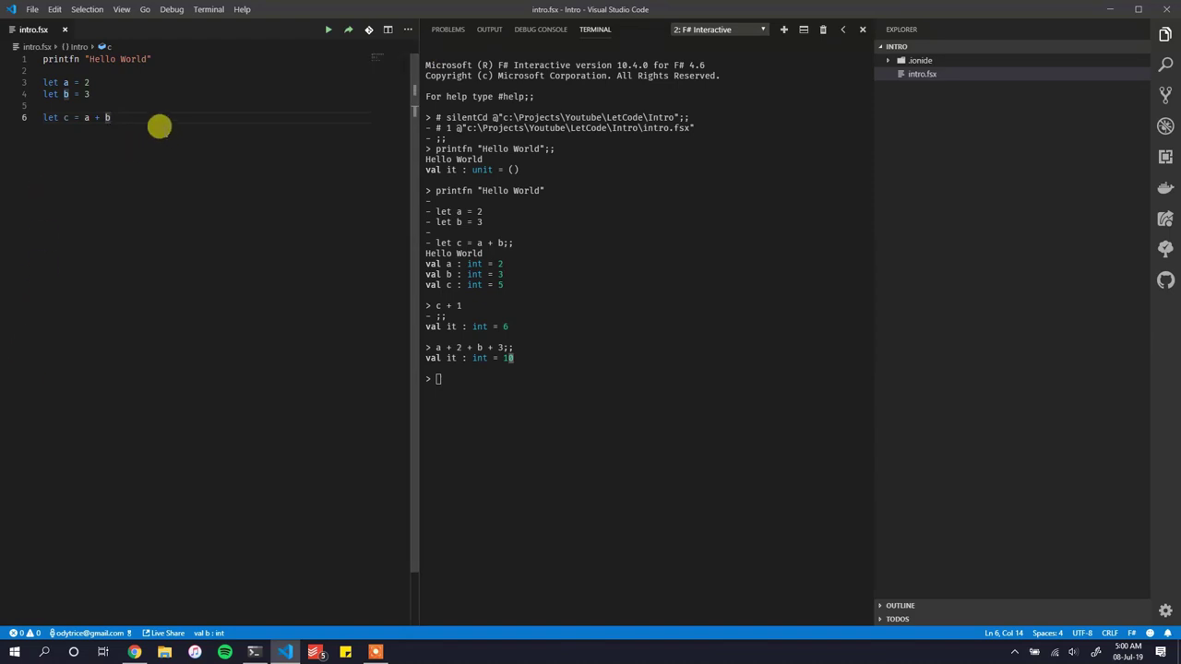
pyautogui.moveTo(163, 127); pyautogui.dragTo(31, 52)
pyautogui.press('BackSpace')
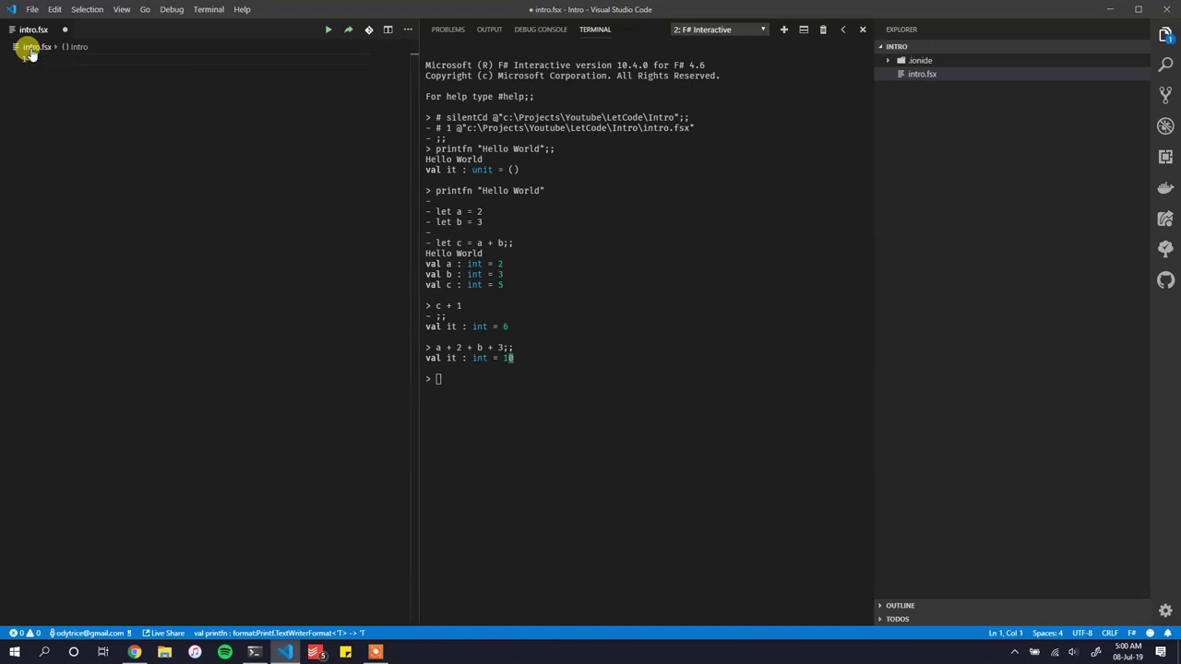
pyautogui.write('[')
pyautogui.press('BackSpace')
pyautogui.write('1 ; 2; 4')
pyautogui.press('BackSpace')
pyautogui.write('3')
pyautogui.hotkey('ctrl', 'a')
pyautogui.press('BackSpace')
# - Write the list [ 1 .. 5] in intro.fsx and pipe it into List.rev on the second line
pyautogui.write('[|')
pyautogui.press('Left')
pyautogui.press('Right')
pyautogui.press('End')
pyautogui.press('Return')
pyautogui.write('|> L')
pyautogui.press('BackSpace')
pyautogui.write('List.')
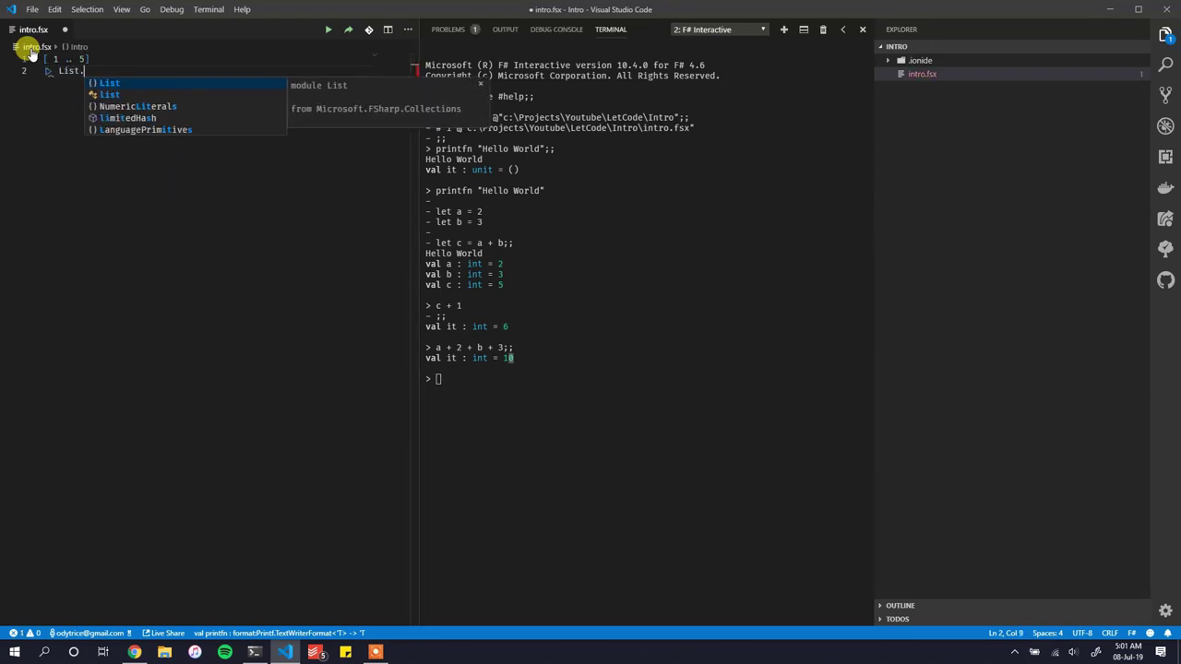
pyautogui.write('rev')
pyautogui.press('Escape')
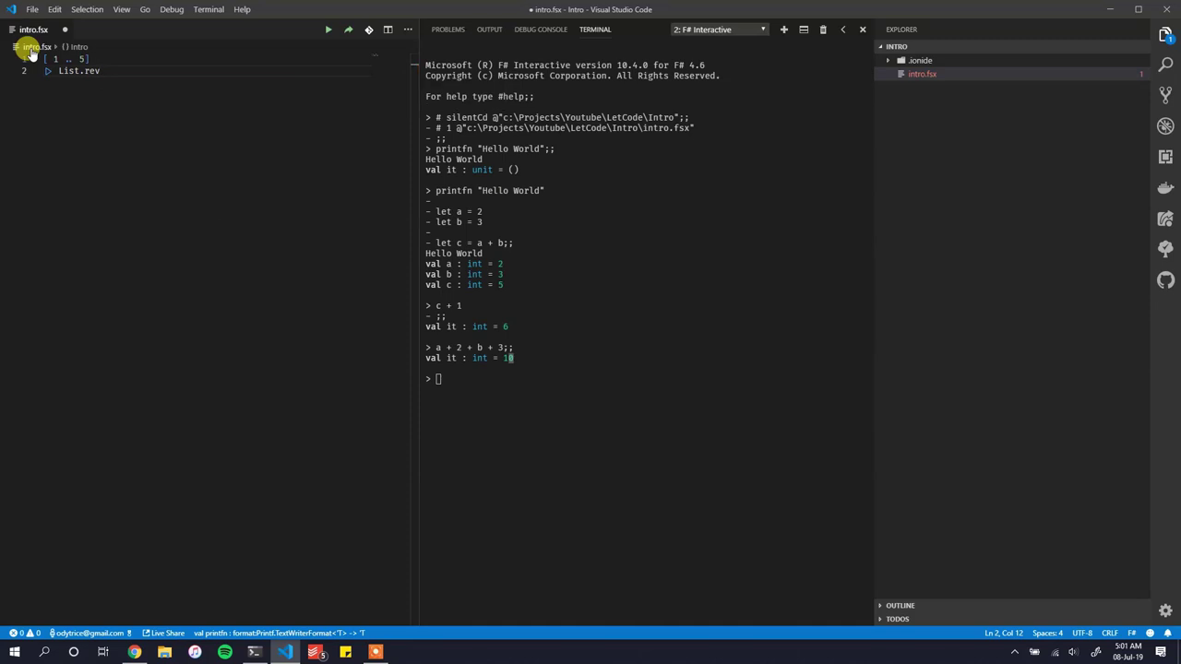
# - Send both lines of the list-reversing code to F# Interactive and highlight the returned list
pyautogui.hotkey('shift', 'Home')
pyautogui.hotkey('shift', 'Up')
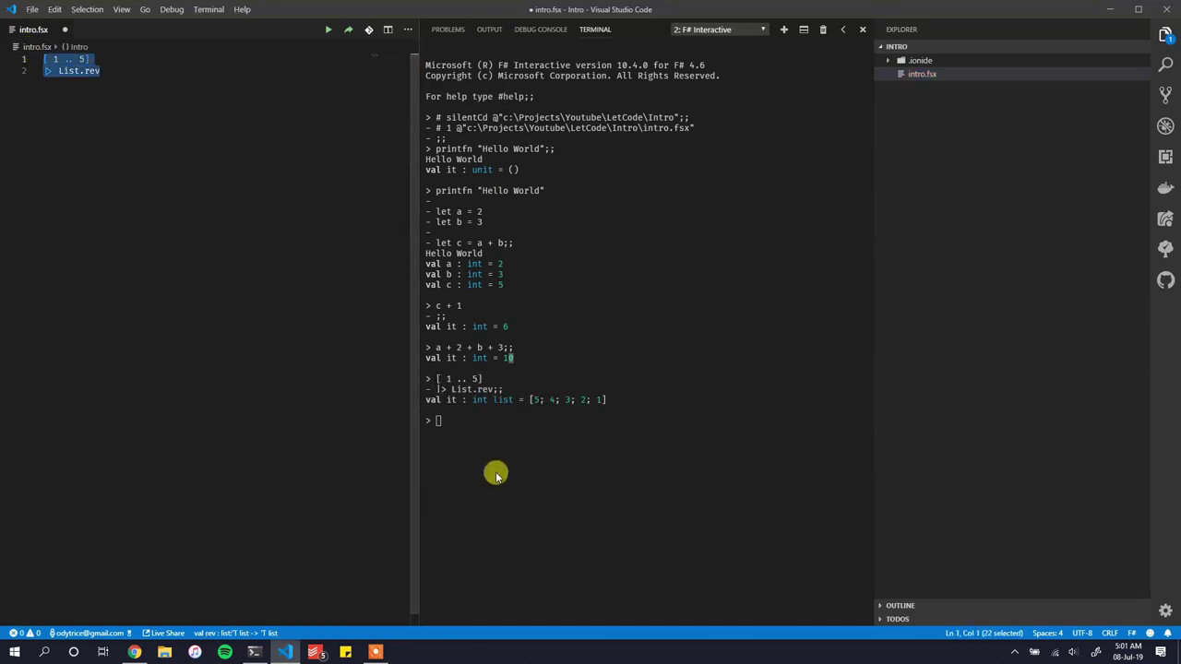
pyautogui.moveTo(535, 403); pyautogui.dragTo(626, 400)
pyautogui.hotkey('ctrl', 'c')
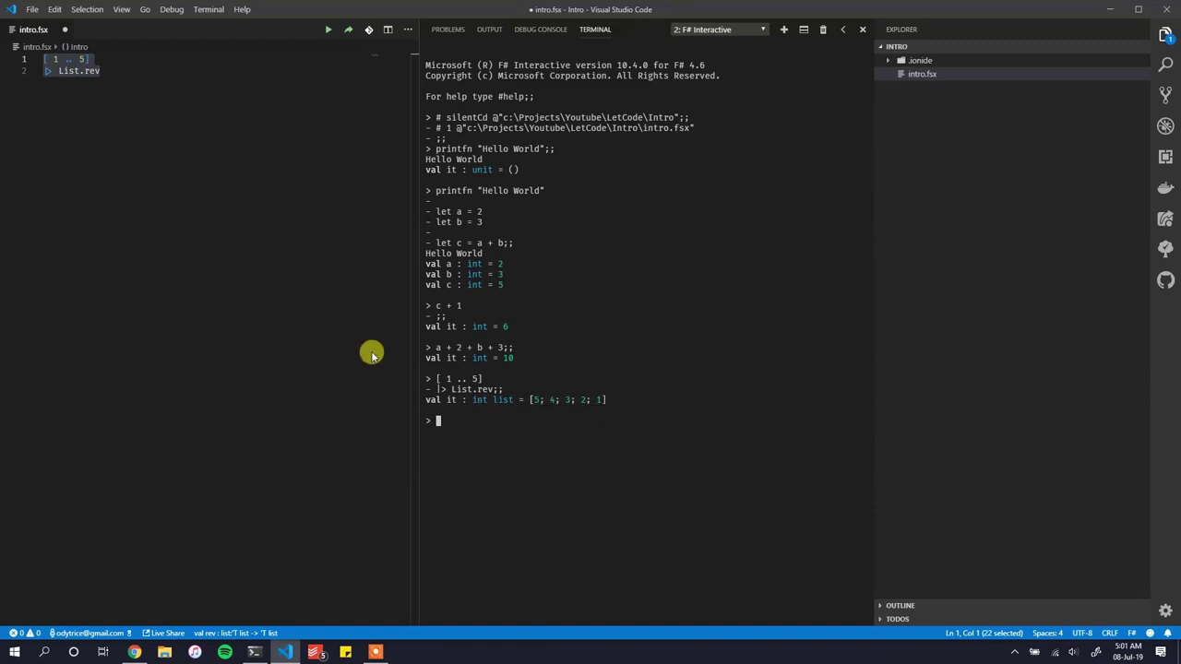
# - Highlight the pipe operator before List.rev, split its two characters with a space, and rejoin them
pyautogui.click(57, 70)
pyautogui.moveTo(48, 71); pyautogui.dragTo(42, 78)
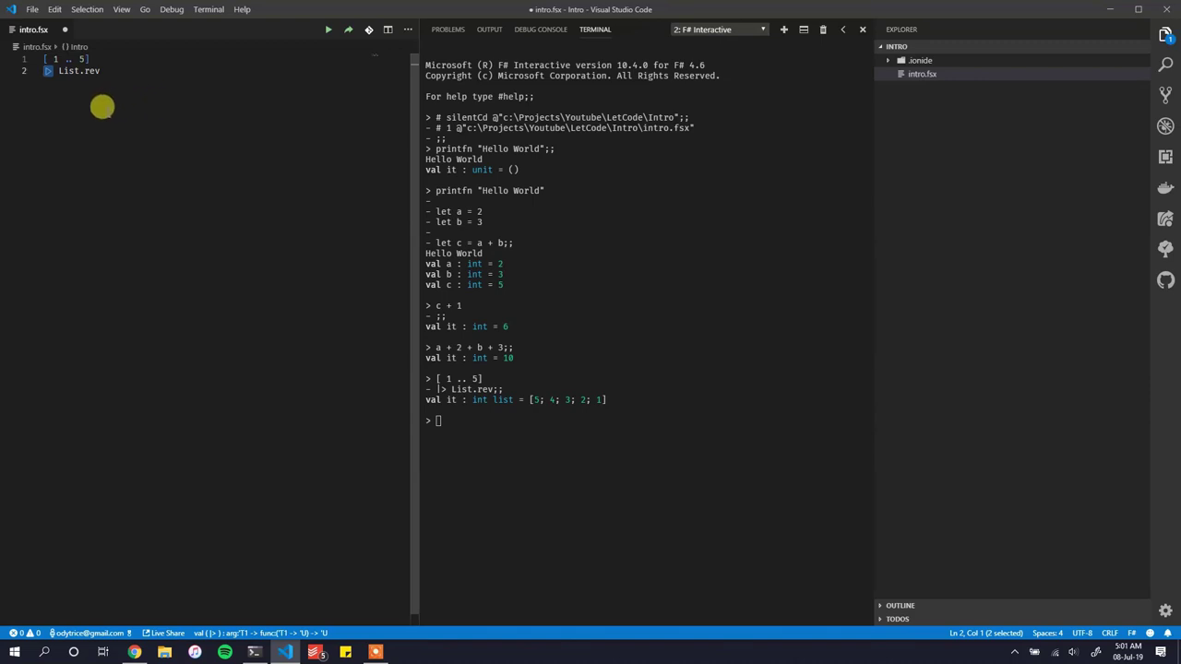
pyautogui.press('End')
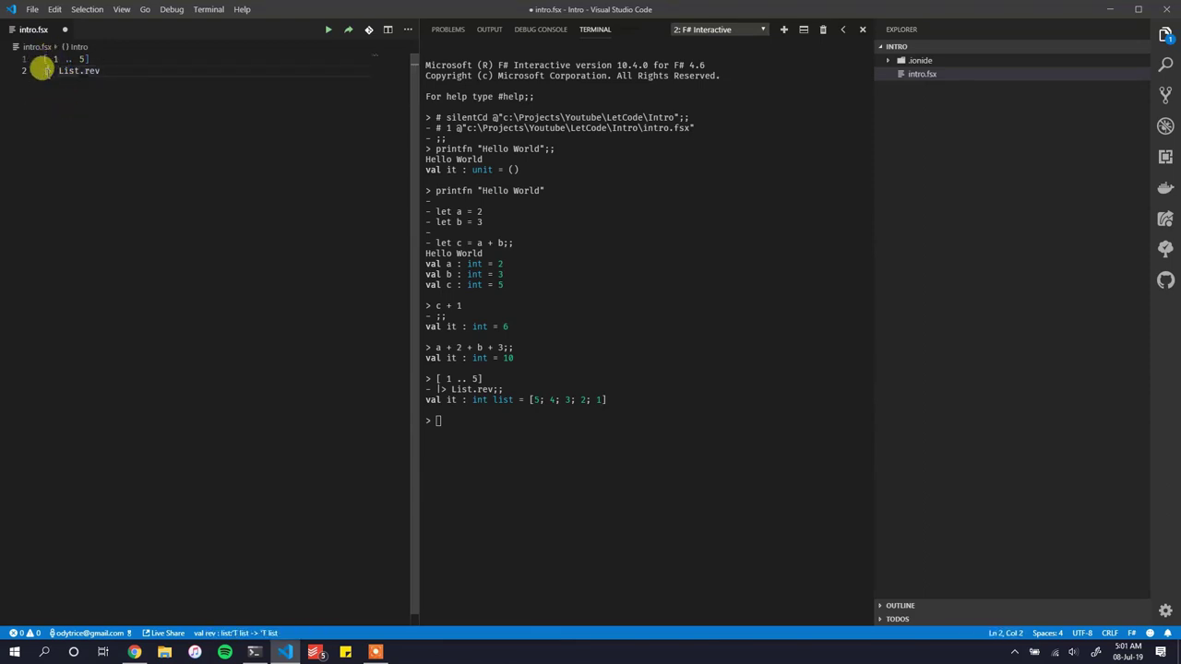
pyautogui.click(47, 70)
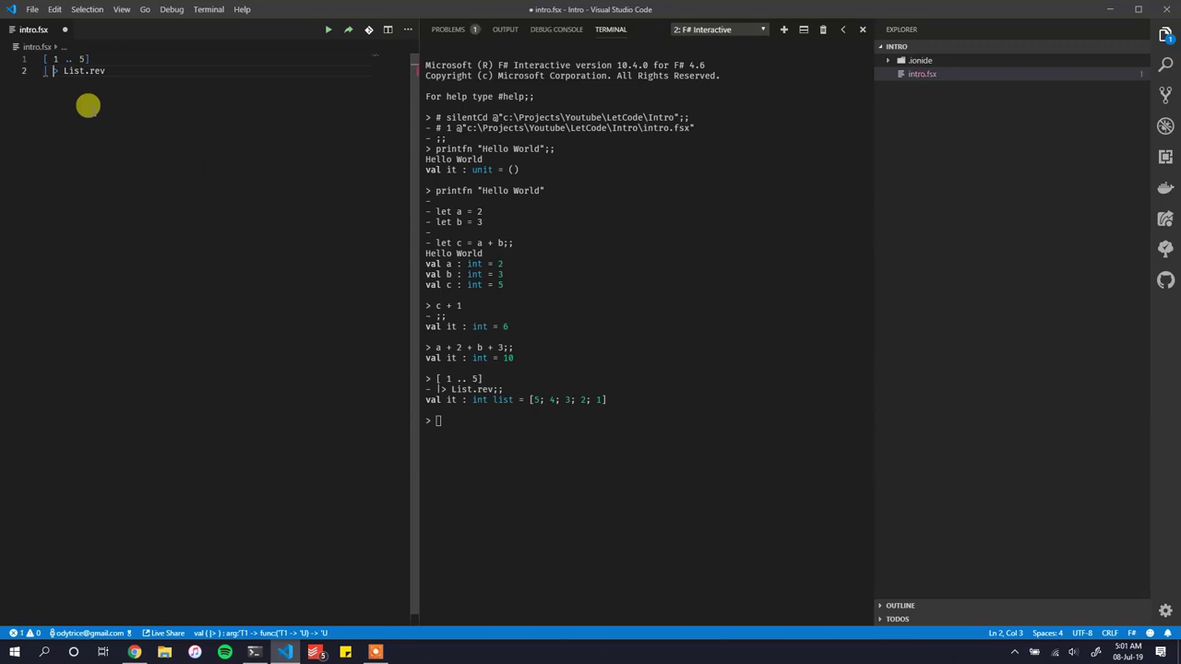
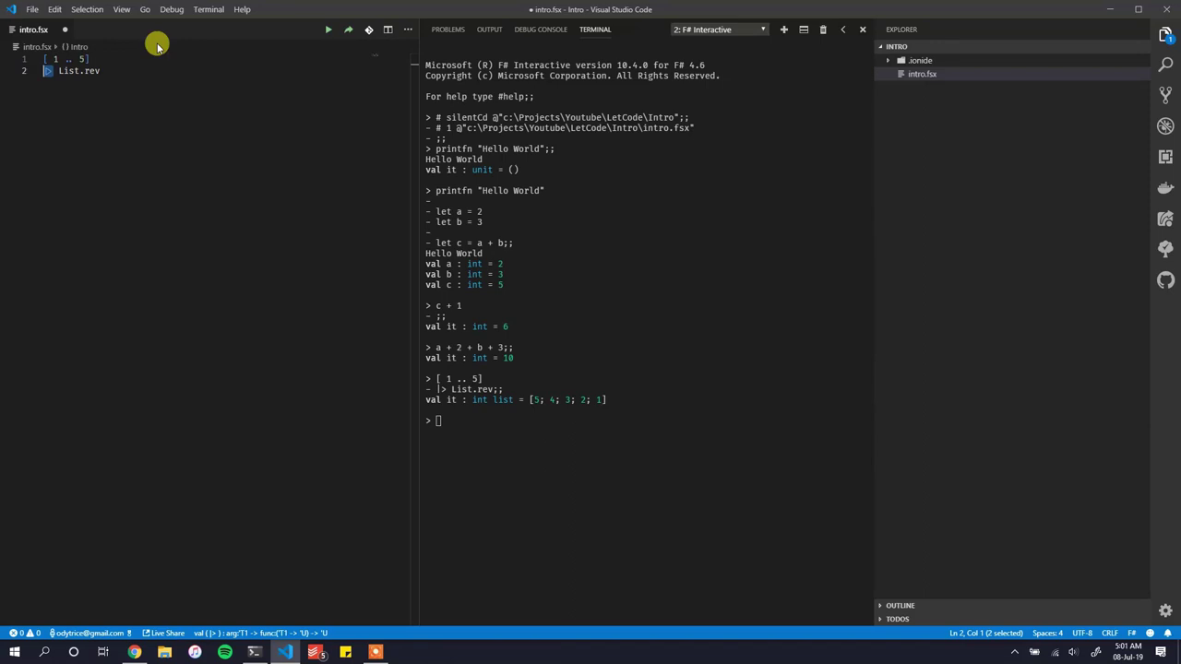
# - Switch to Chrome, search for firacode in a new tab, and open the tonsky/FiraCode GitHub repository
pyautogui.click(135, 652)
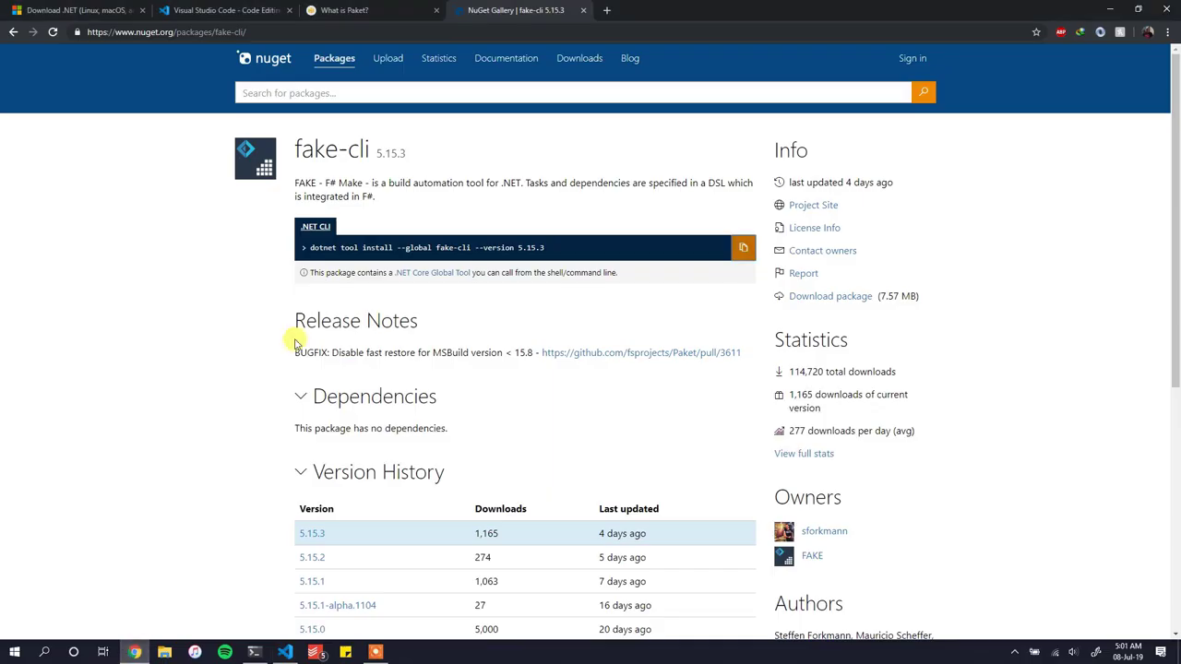
pyautogui.click(606, 11)
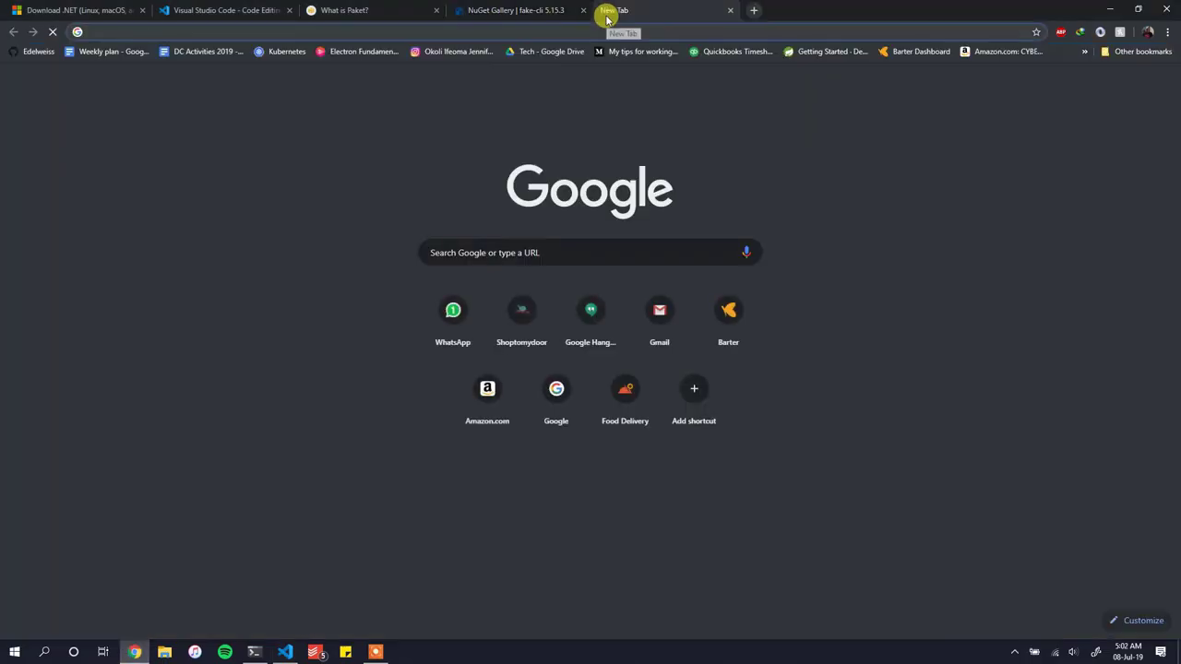
pyautogui.write('firacode')
pyautogui.press('Return')
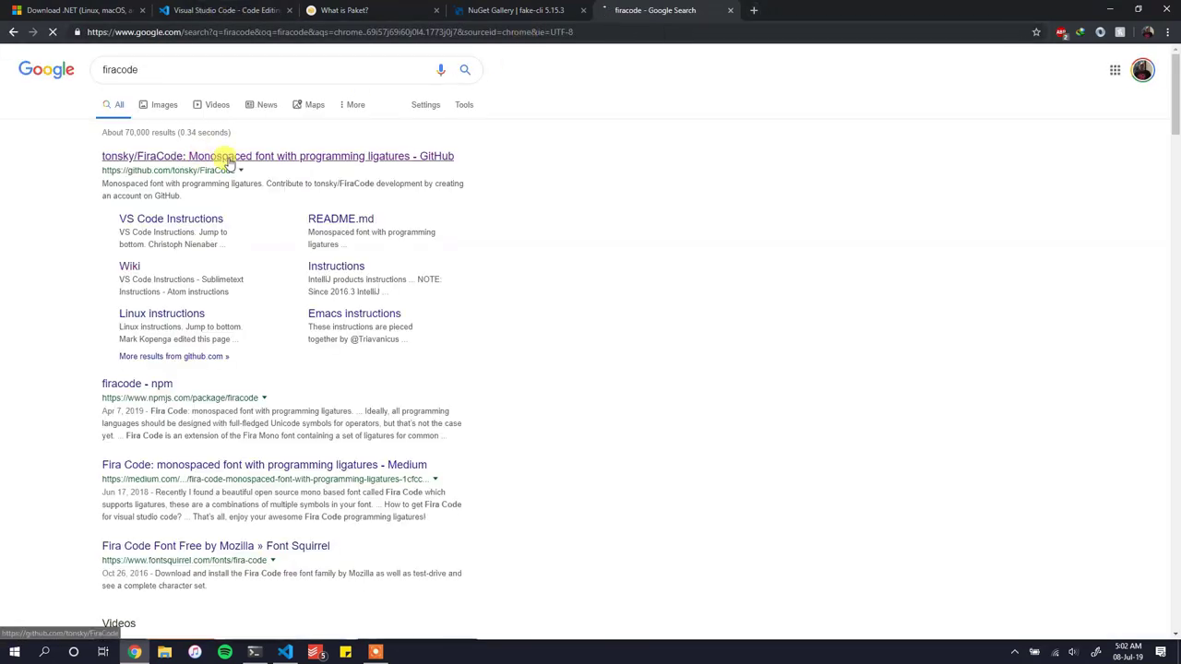
pyautogui.click(228, 159)
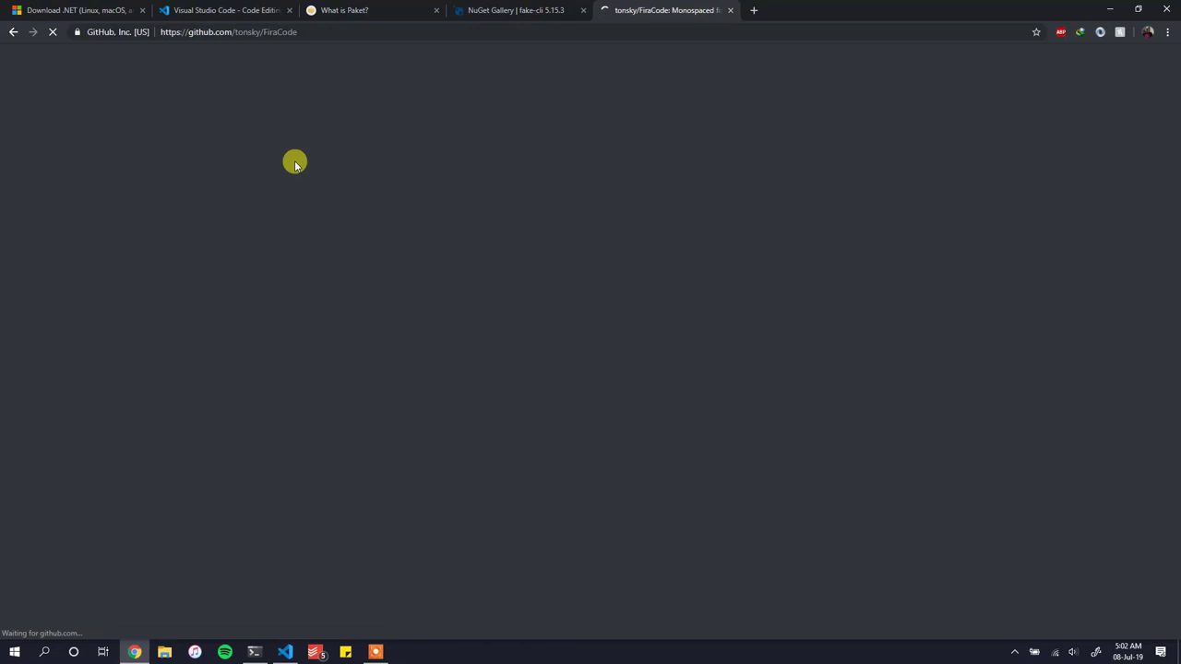
# - Download Fira Code v1.206 from the README's Solution section, saving it as FiraCode_1.206.zip in Downloads\Compressed
pyautogui.scroll(-5, 369, 369)
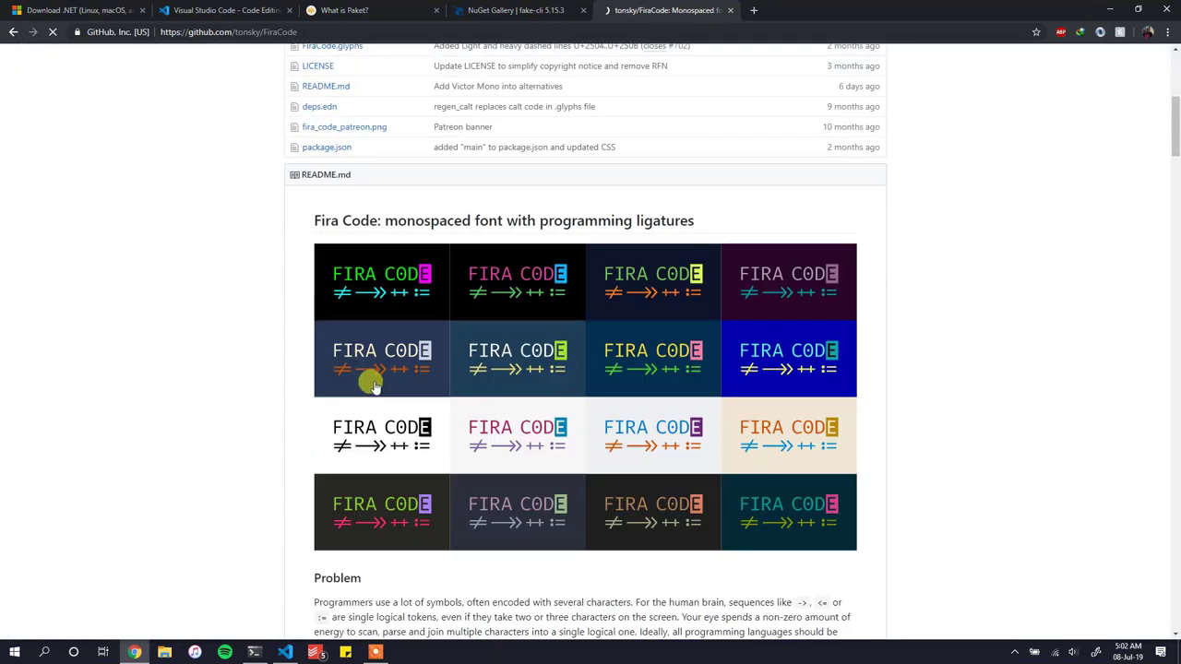
pyautogui.scroll(-4, 396, 323)
pyautogui.scroll(4, 415, 296)
pyautogui.scroll(-4, 479, 416)
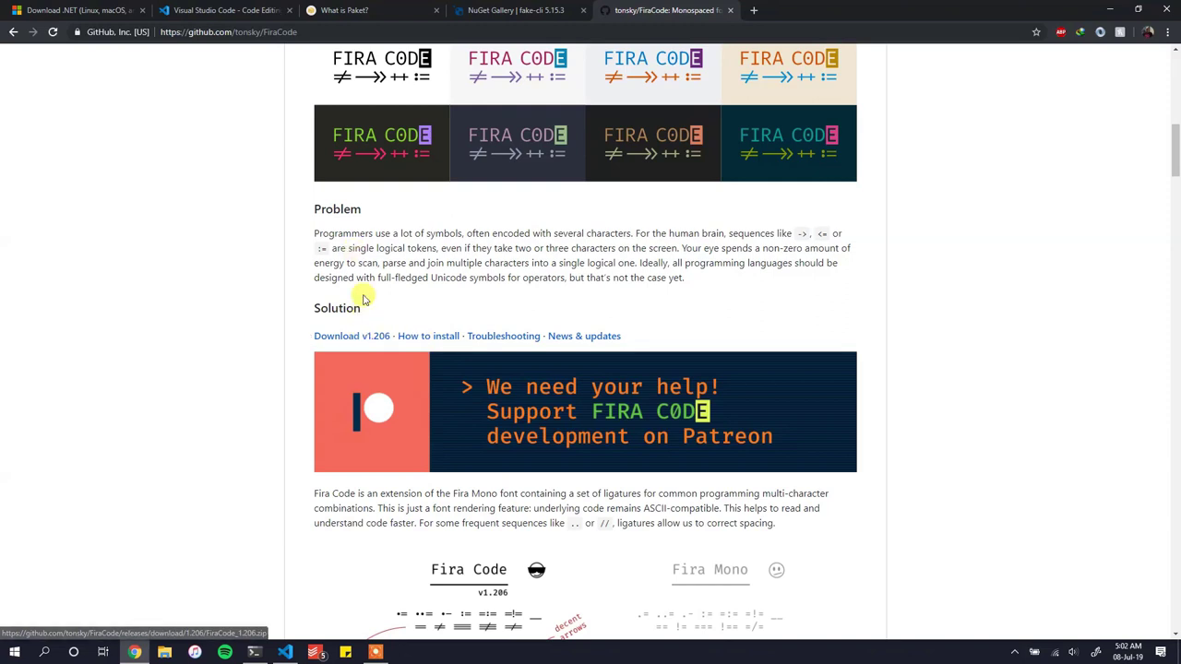
pyautogui.click(356, 336)
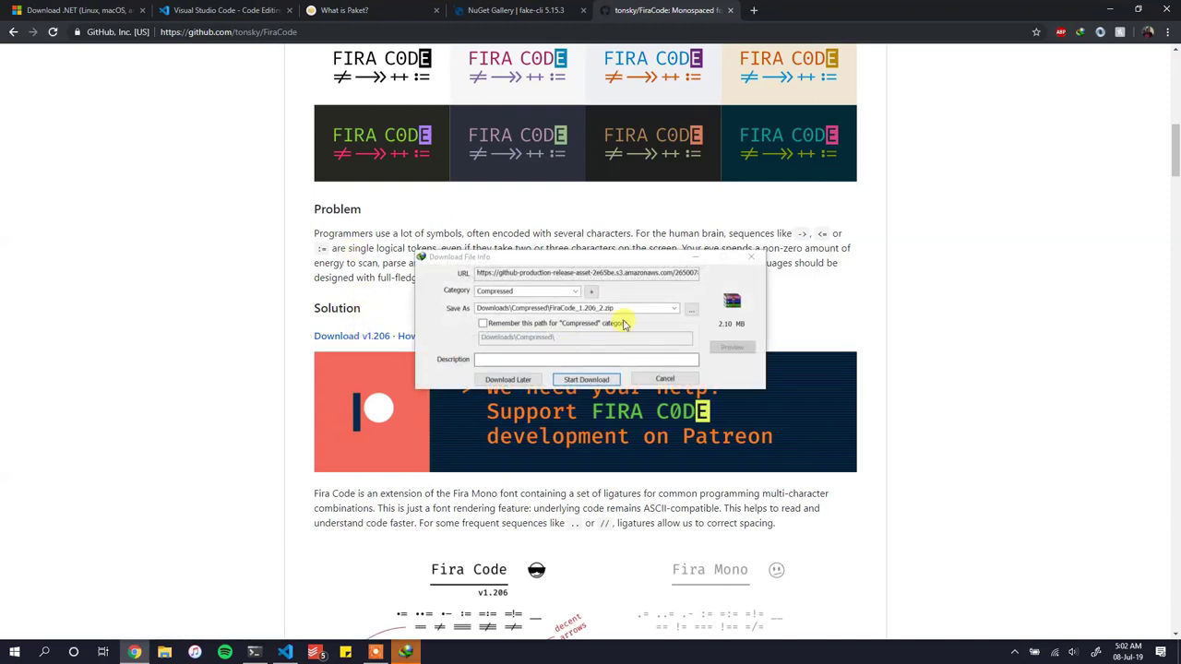
pyautogui.click(602, 308)
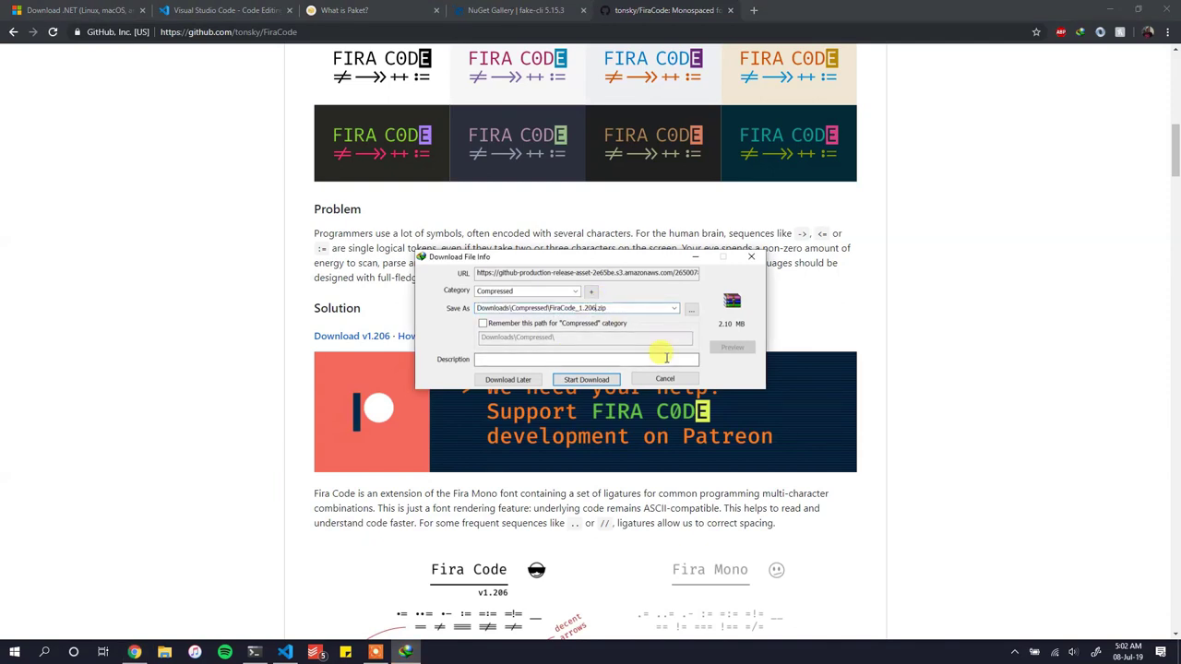
pyautogui.press('Return')
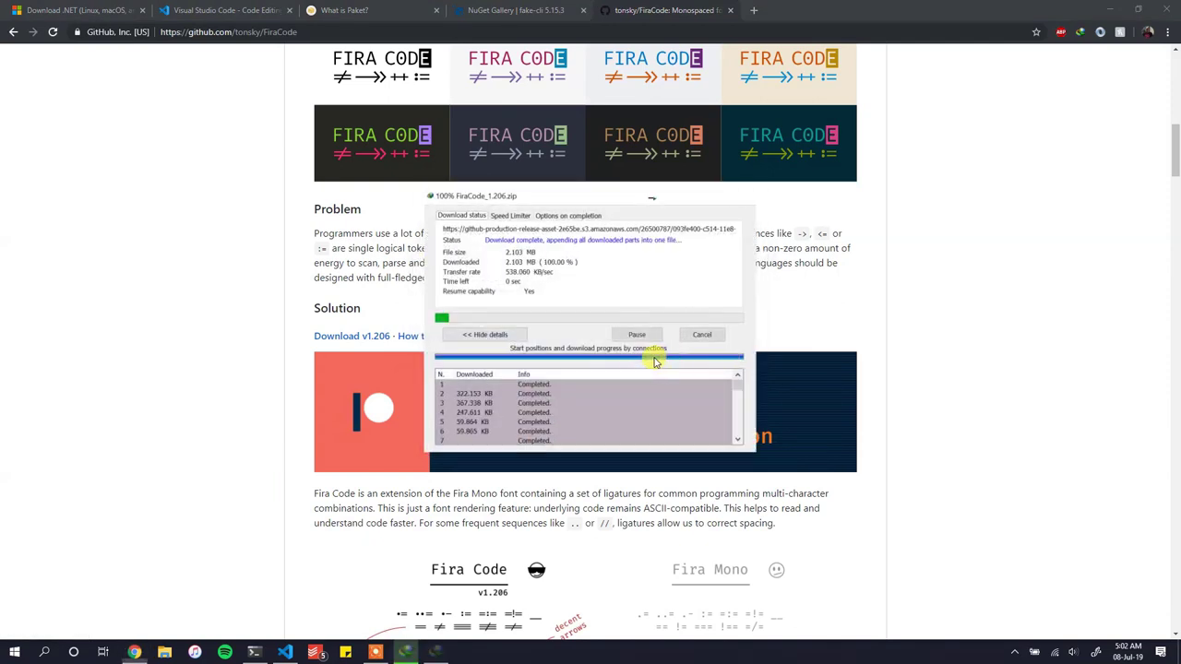
# - Open the downloaded FiraCode_1.206.zip in WinRAR, bring its window into view, and open the ttf folder
pyautogui.click(482, 362)
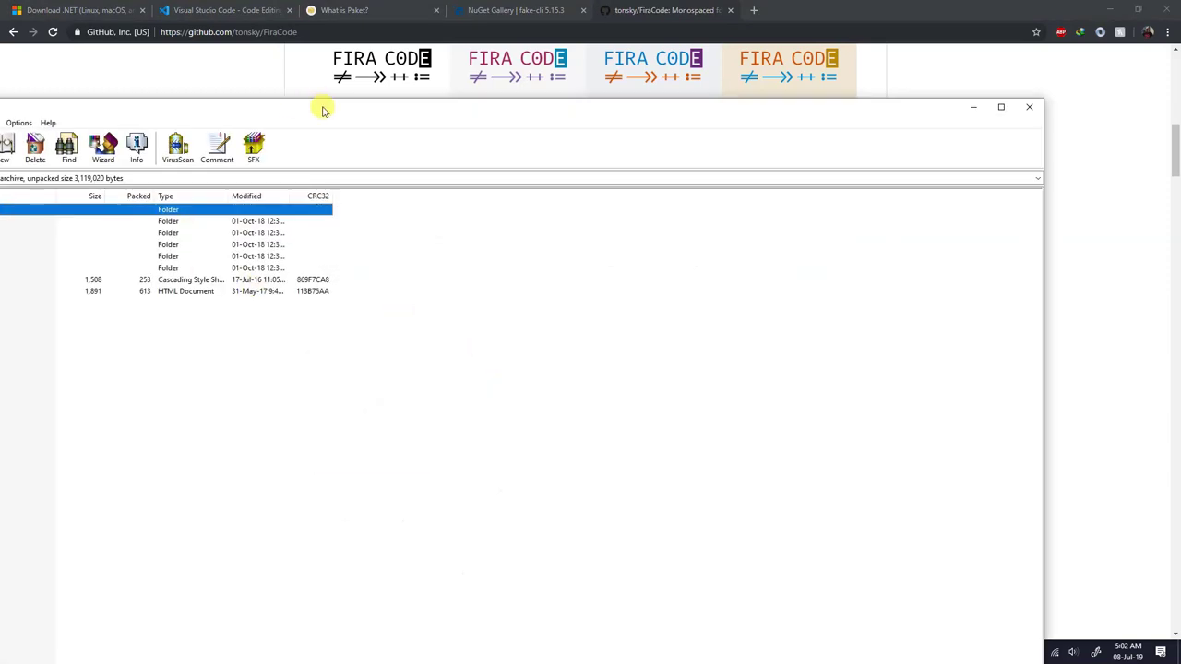
pyautogui.moveTo(323, 110); pyautogui.dragTo(723, 66)
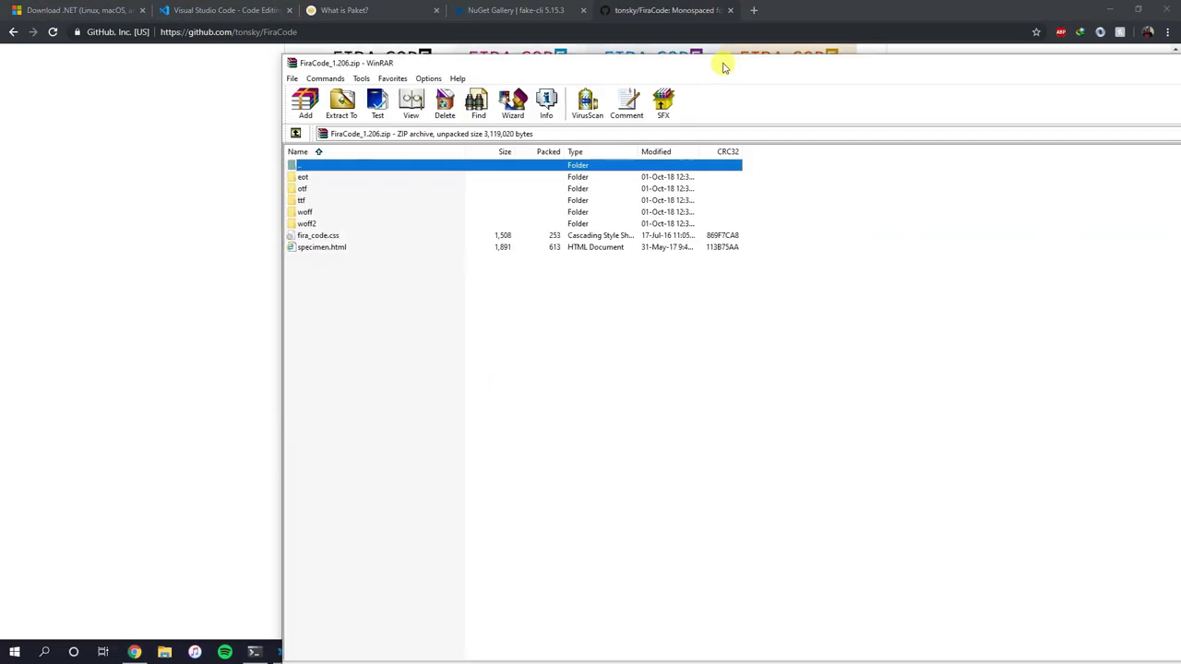
pyautogui.doubleClick(303, 199)
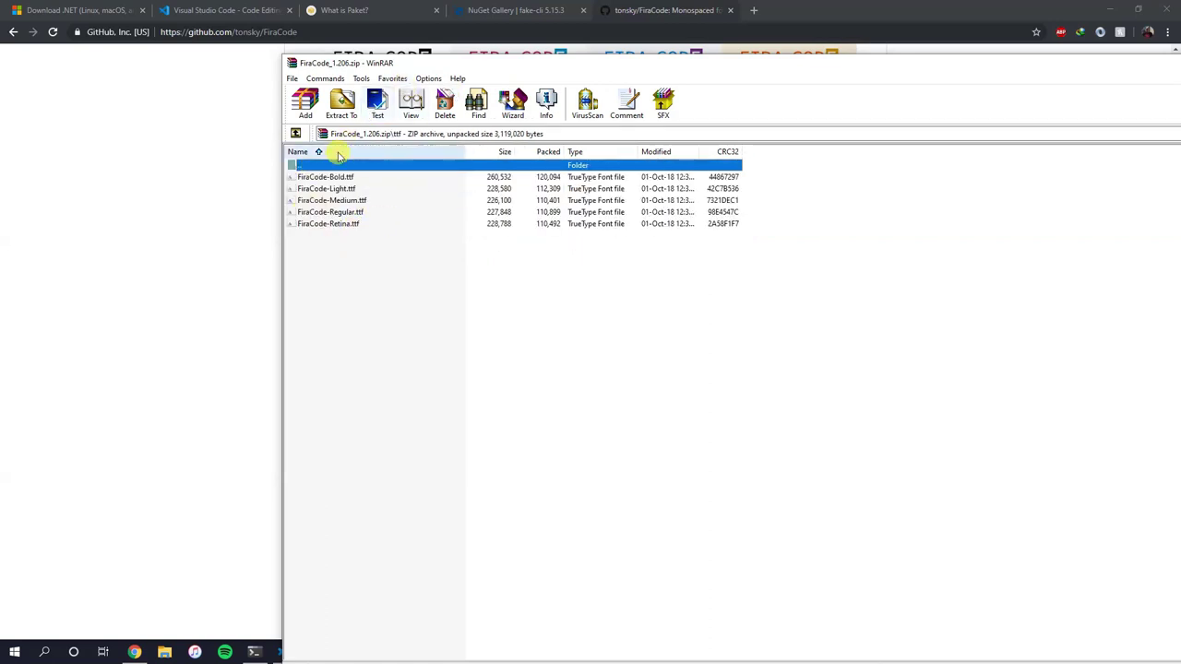
# - Look into the archive's other folders, go back up to the Compressed folder, and close WinRAR
pyautogui.doubleClick(334, 165)
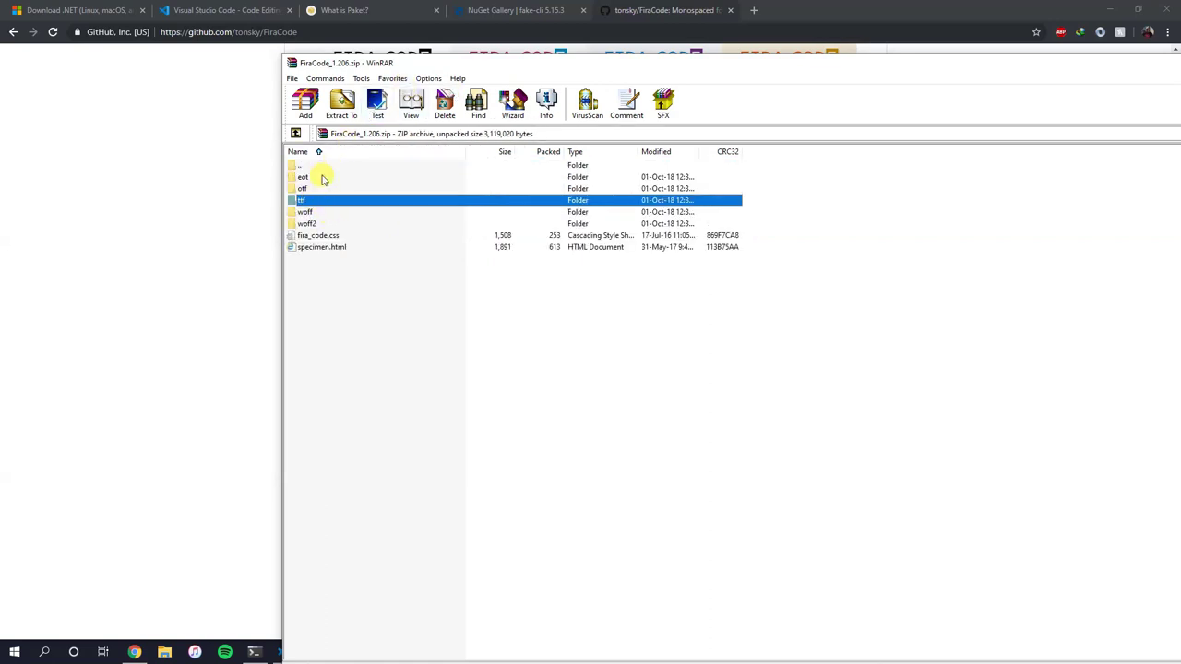
pyautogui.doubleClick(322, 178)
pyautogui.doubleClick(330, 167)
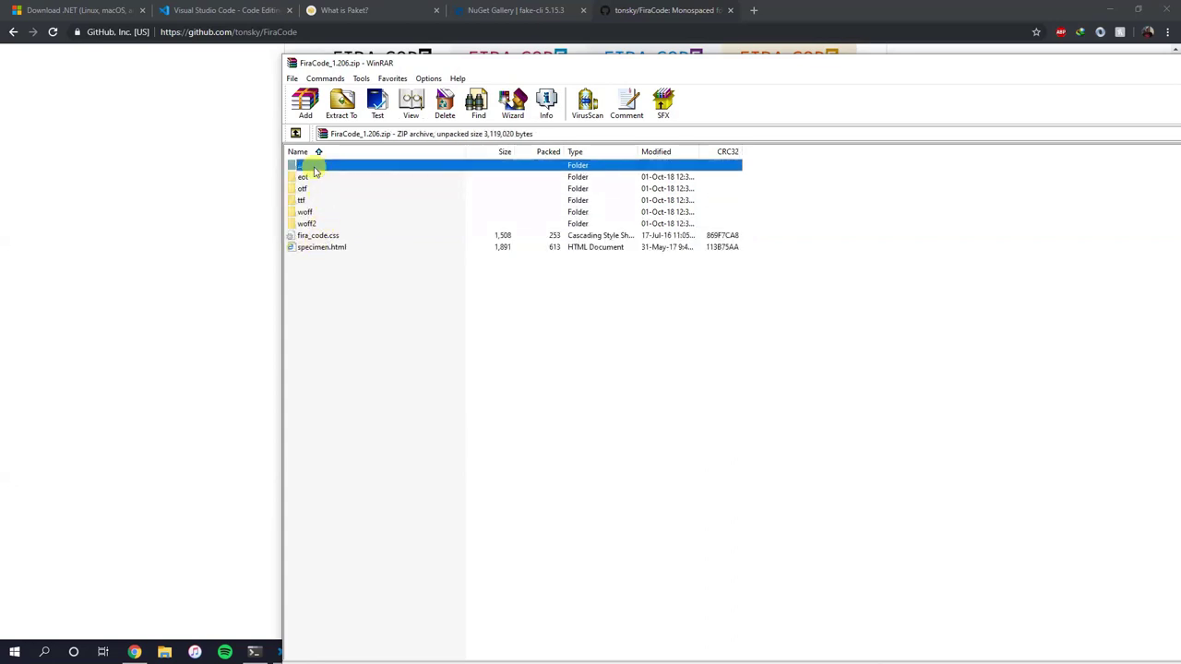
pyautogui.doubleClick(316, 166)
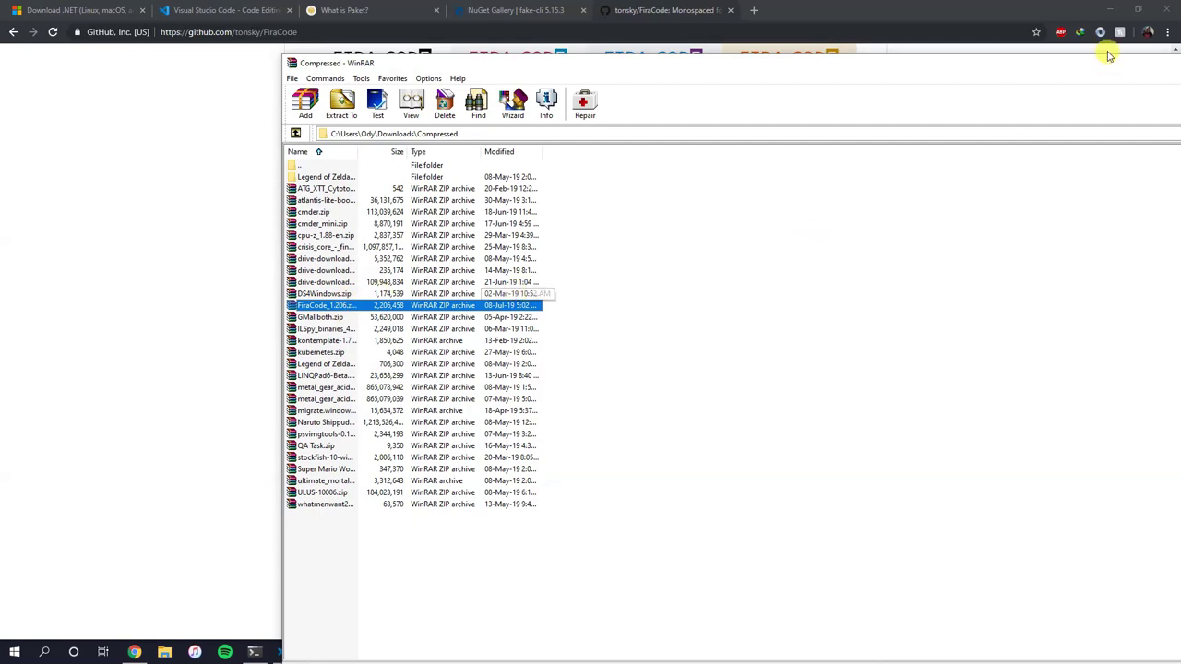
pyautogui.moveTo(1122, 65); pyautogui.dragTo(661, 85)
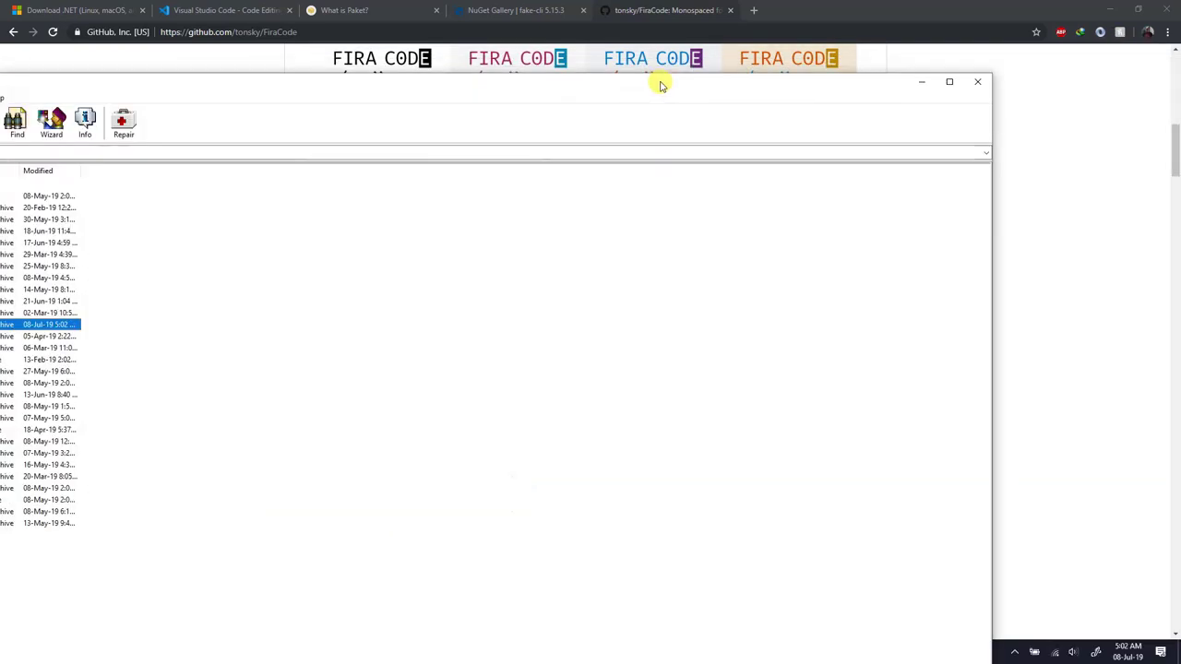
pyautogui.click(978, 81)
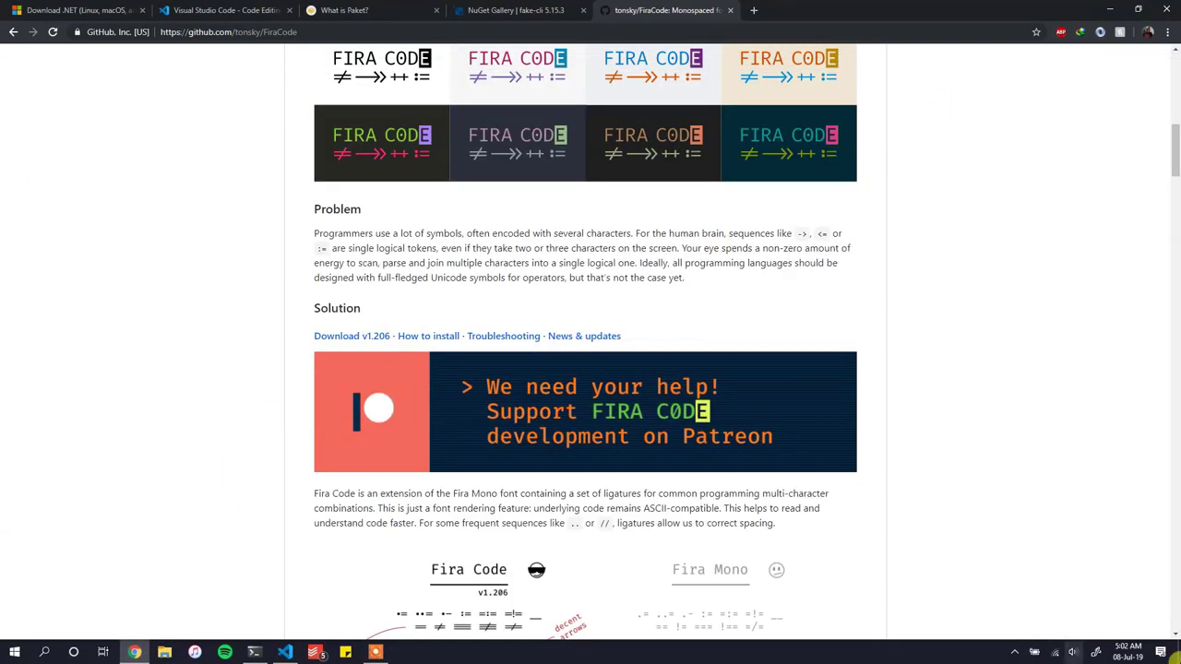
# - Show the desktop, open Internet Download Manager, and reopen FiraCode_1.206.zip from its download list
pyautogui.click(1177, 651)
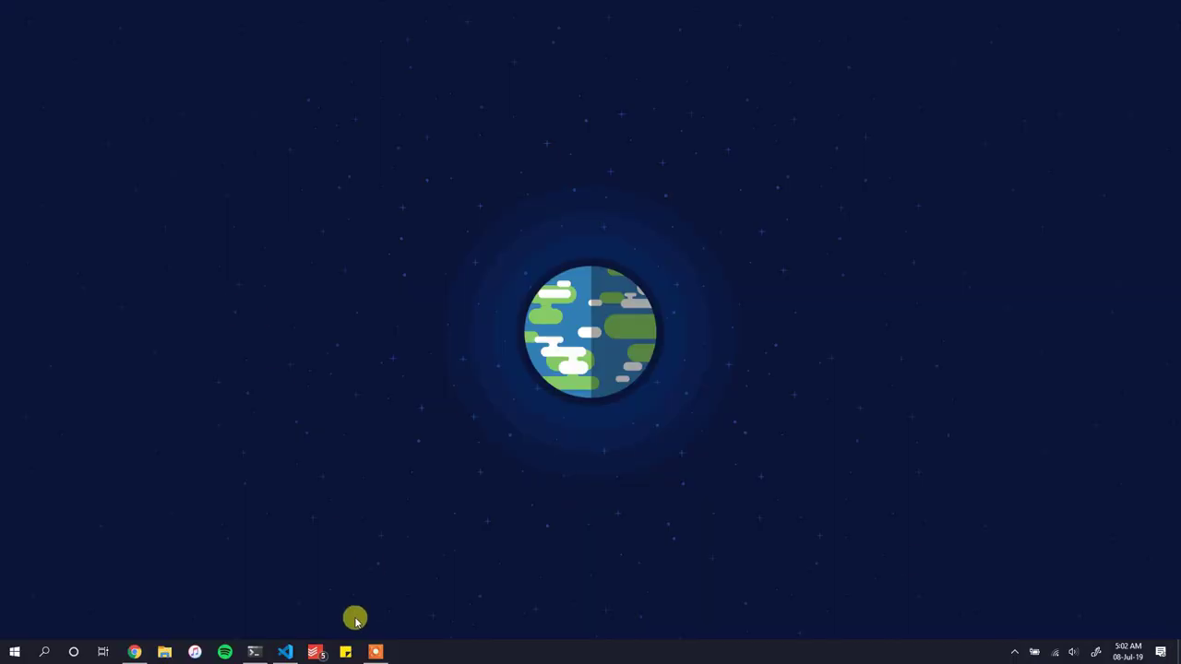
pyautogui.click(1009, 652)
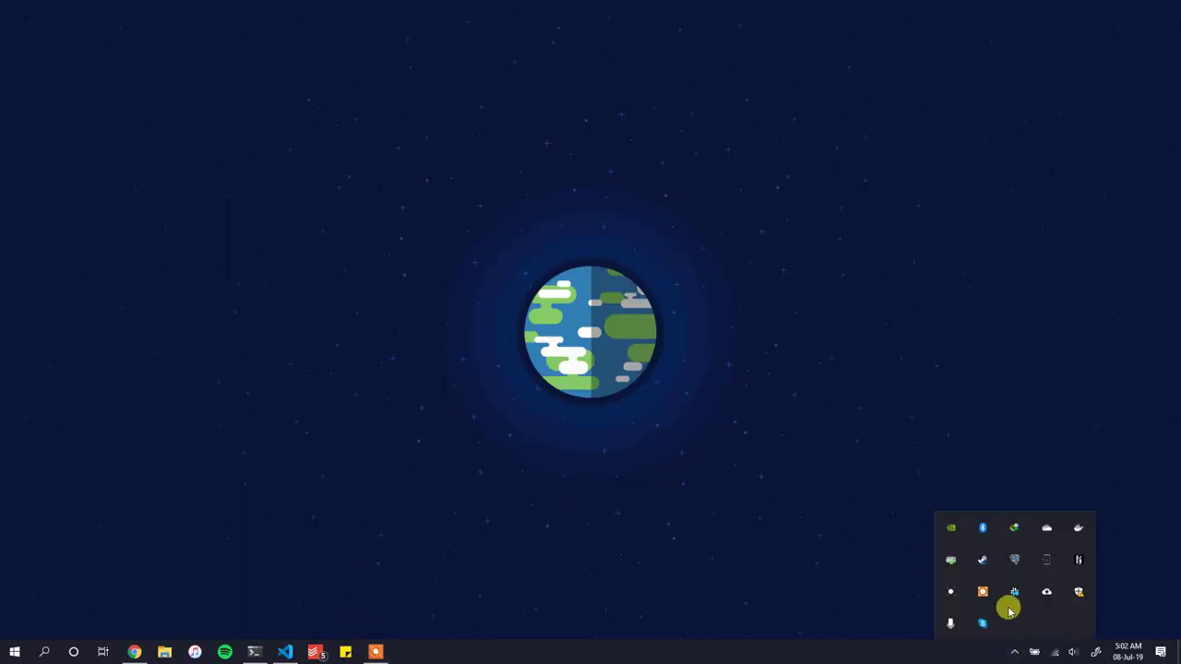
pyautogui.doubleClick(1019, 530)
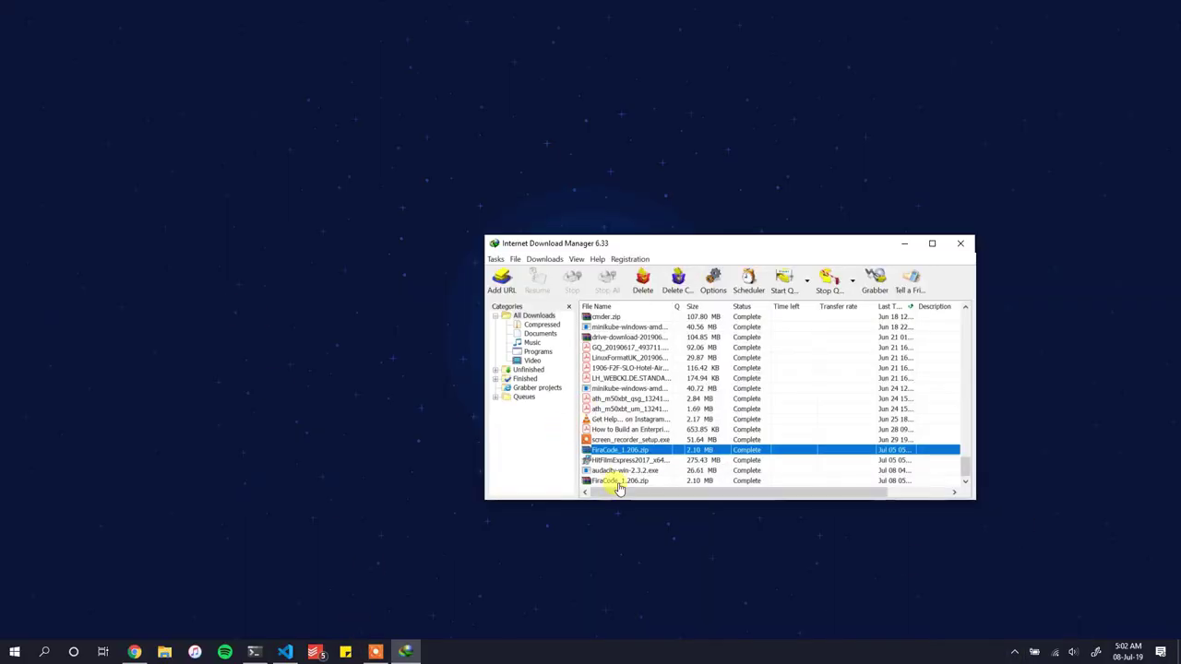
pyautogui.doubleClick(640, 451)
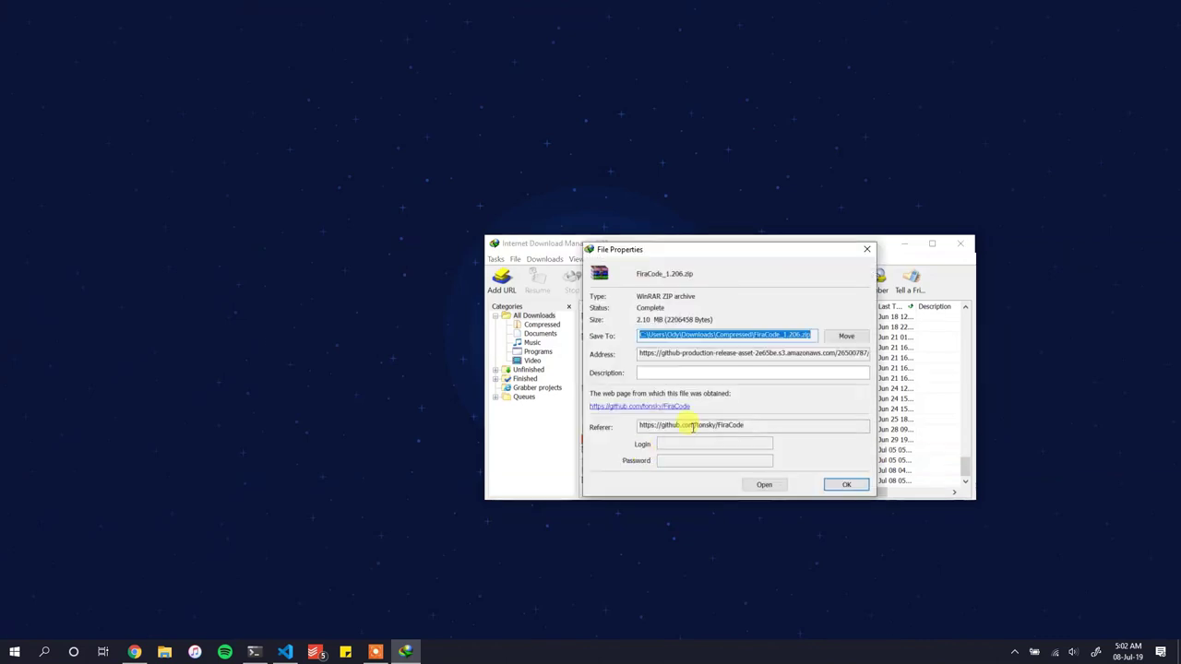
pyautogui.click(765, 487)
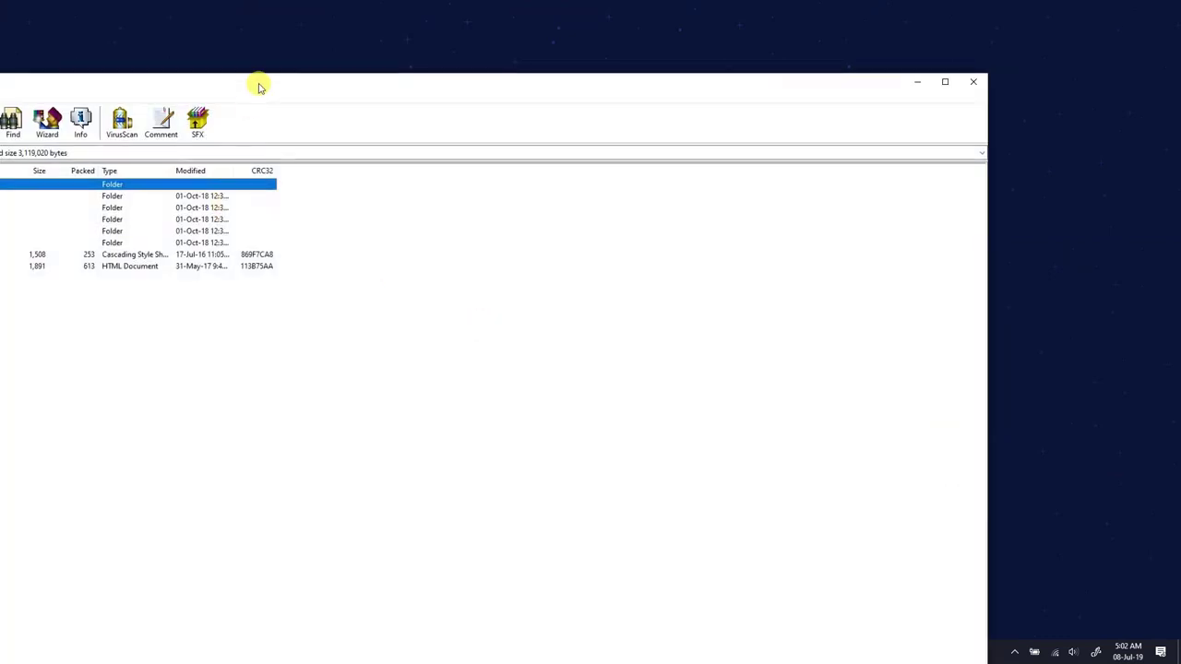
# - Extract all folders and files of the archive's root to the desktop and close WinRAR
pyautogui.moveTo(259, 87); pyautogui.dragTo(787, 117)
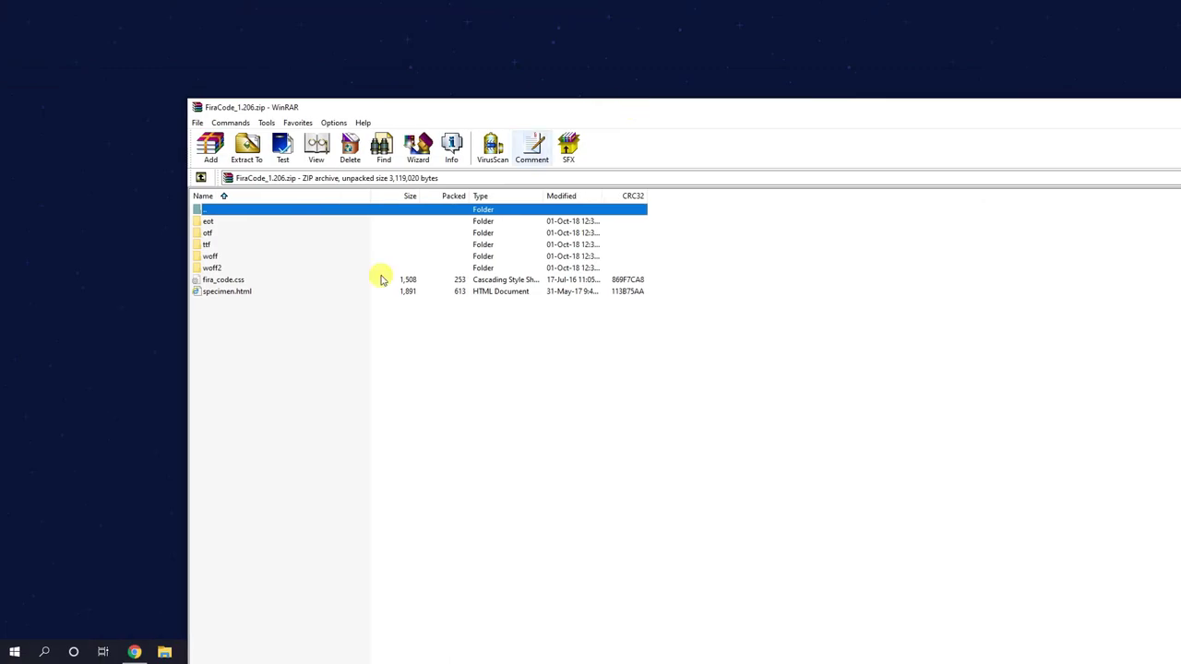
pyautogui.moveTo(243, 353); pyautogui.dragTo(126, 227)
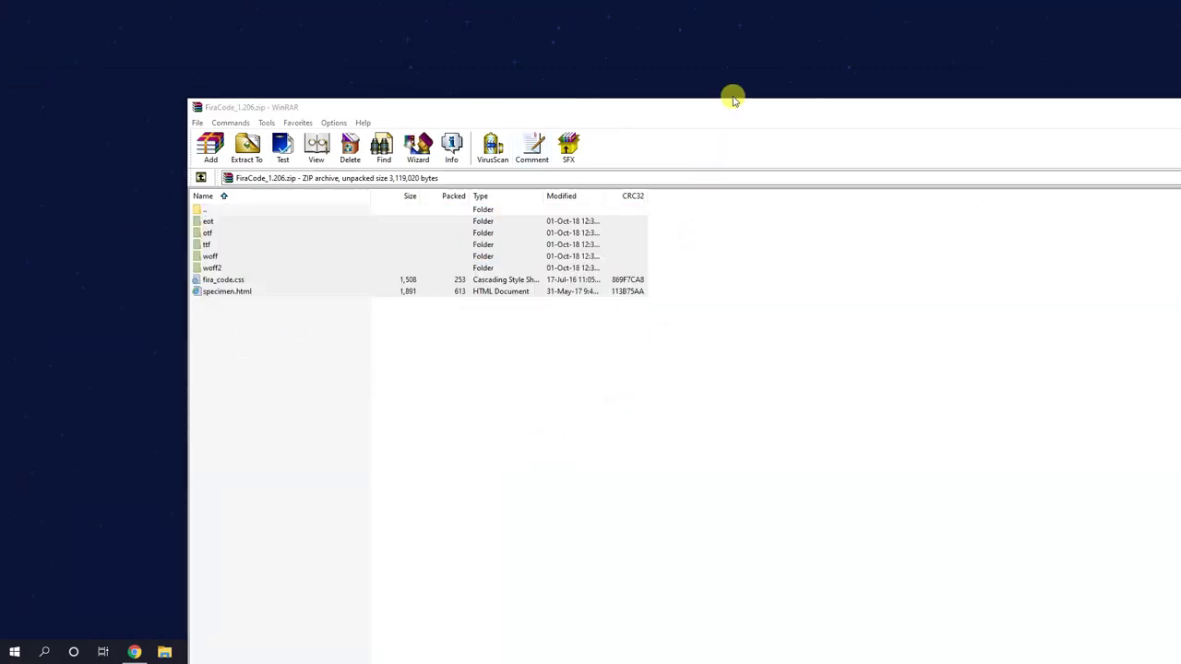
pyautogui.moveTo(733, 105); pyautogui.dragTo(433, 135)
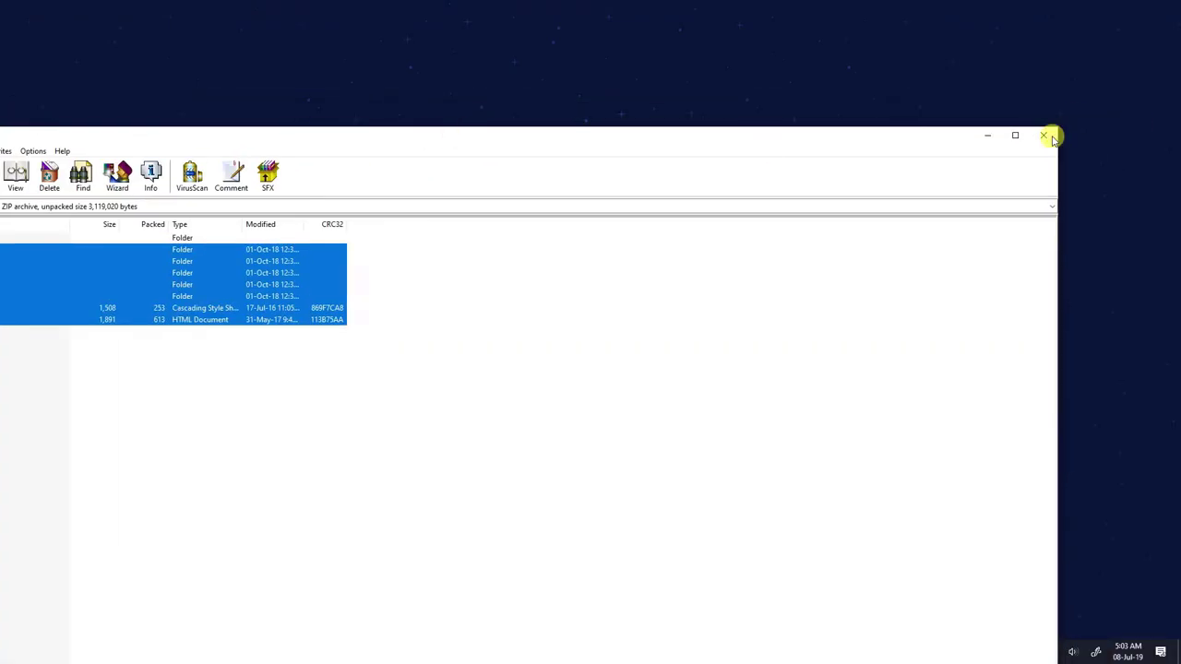
pyautogui.click(1044, 136)
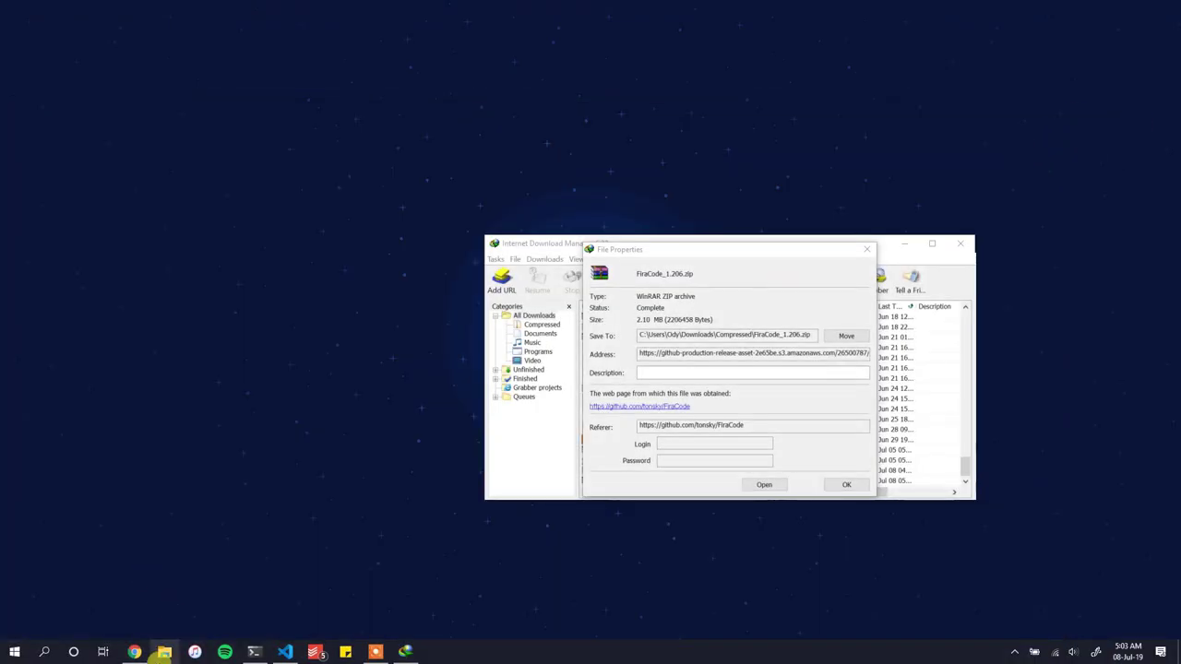
# - Browse in File Explorer to the ttf folder inside the desktop's FiraCode folder
pyautogui.click(161, 652)
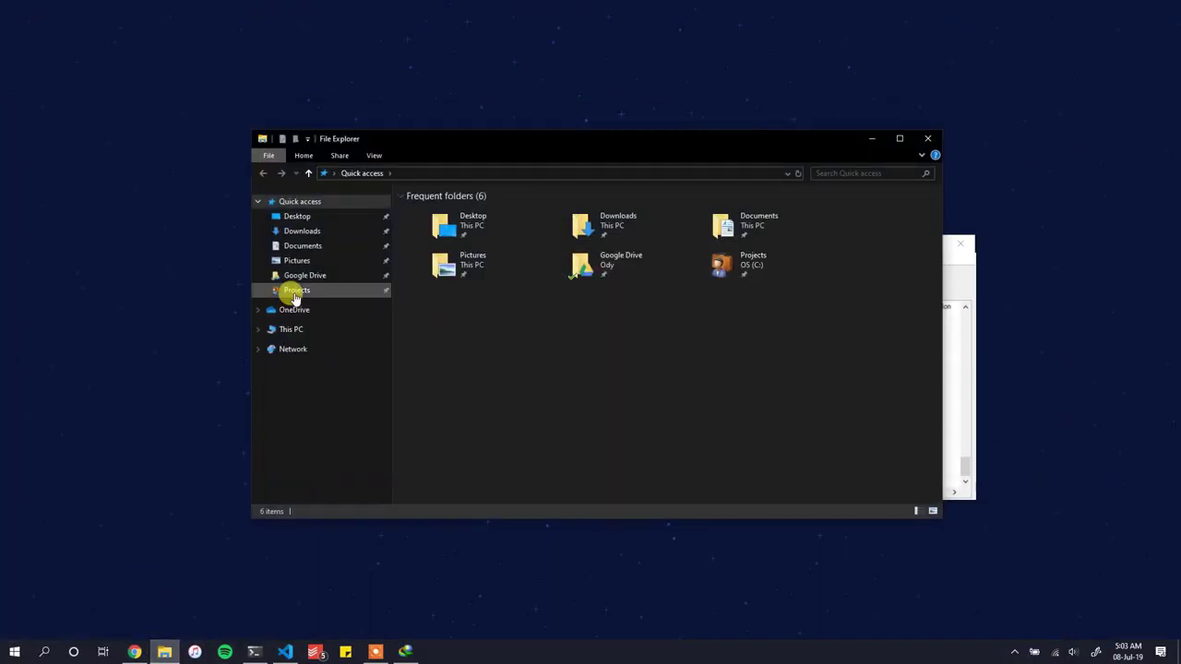
pyautogui.click(298, 216)
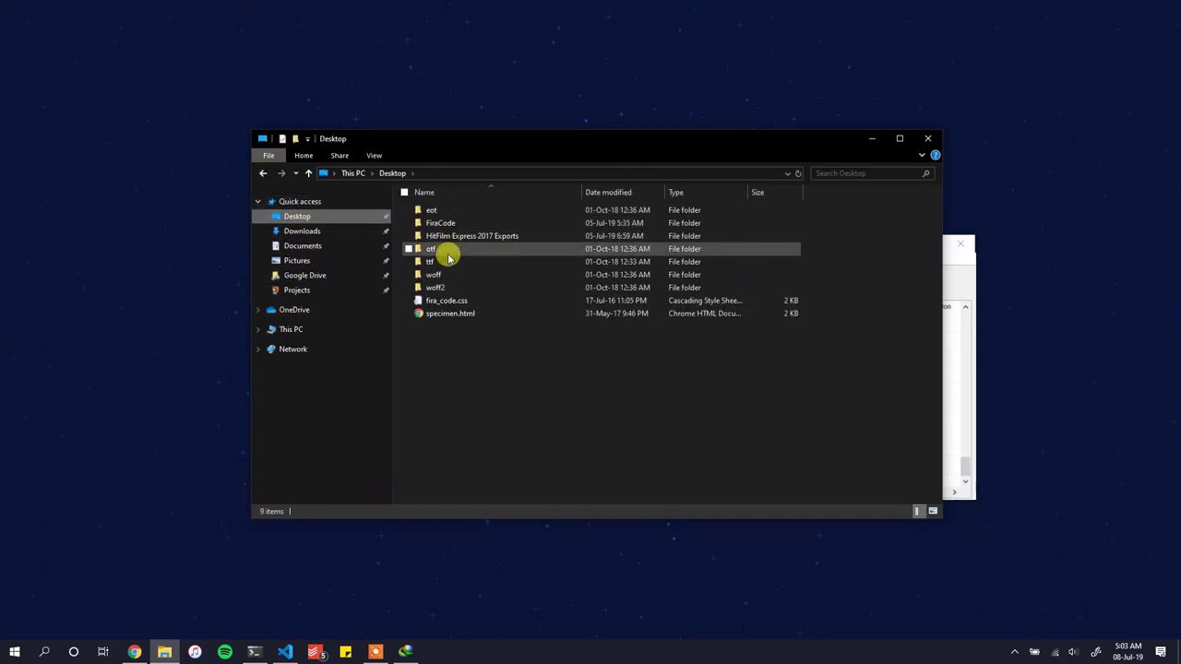
pyautogui.doubleClick(448, 224)
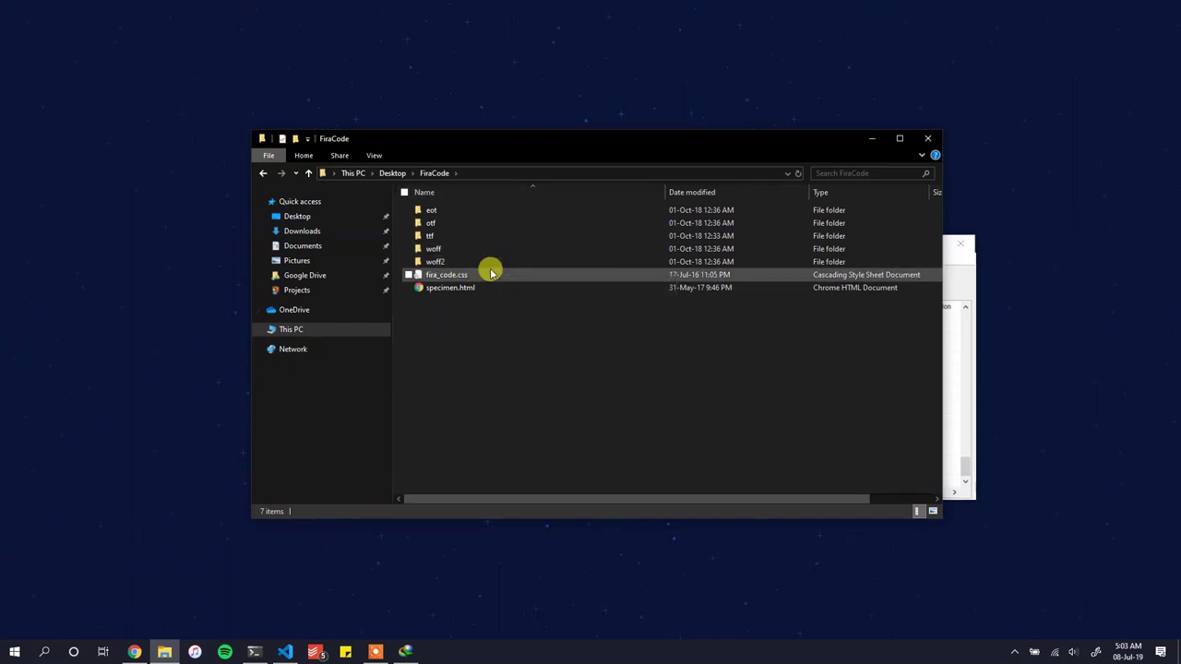
pyautogui.click(440, 239)
pyautogui.doubleClick(439, 239)
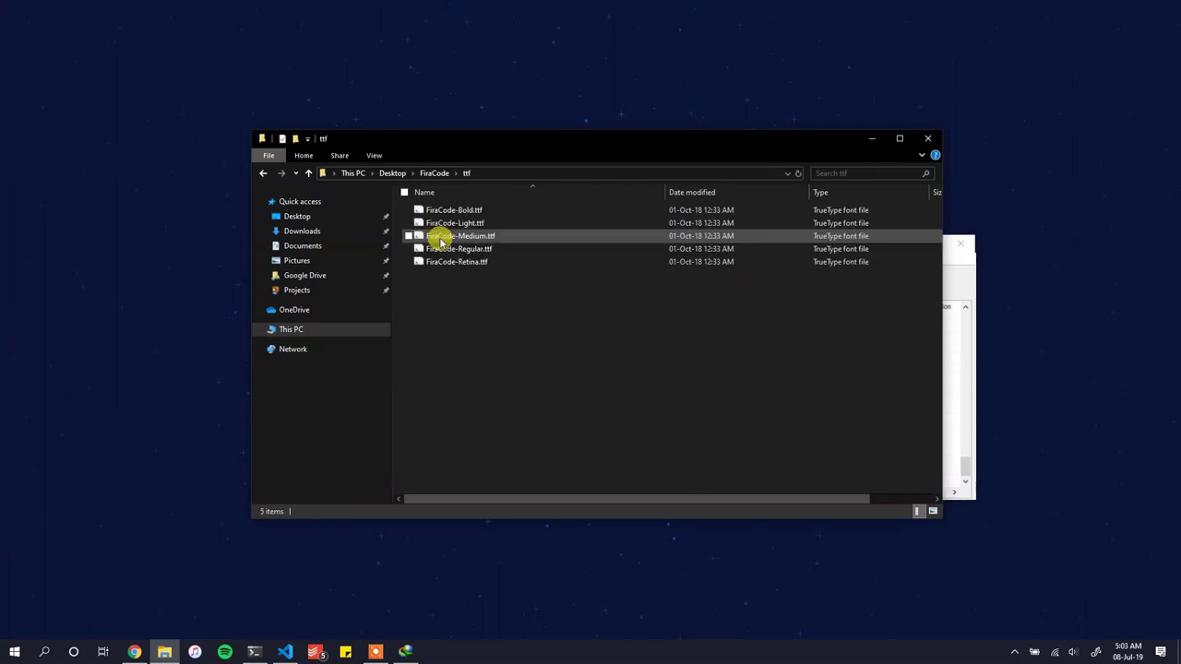
# - Select all five Fira Code font files, clear the selection, and preview FiraCode-Light.ttf before closing its preview
pyautogui.moveTo(435, 270); pyautogui.dragTo(478, 186)
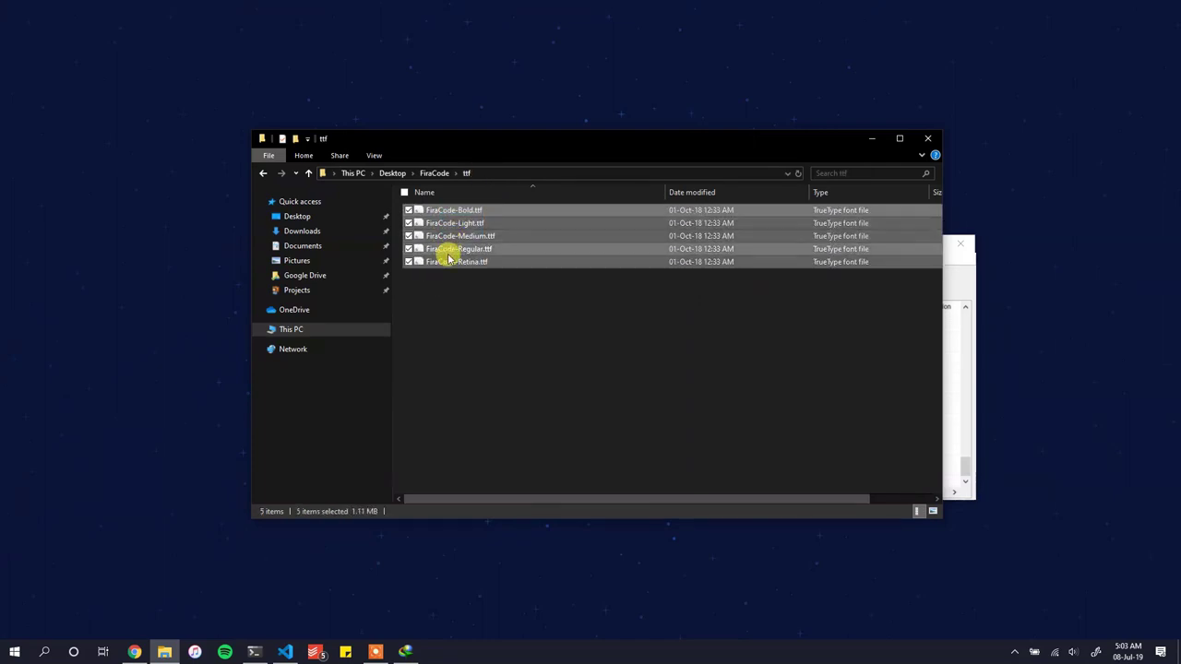
pyautogui.click(479, 230)
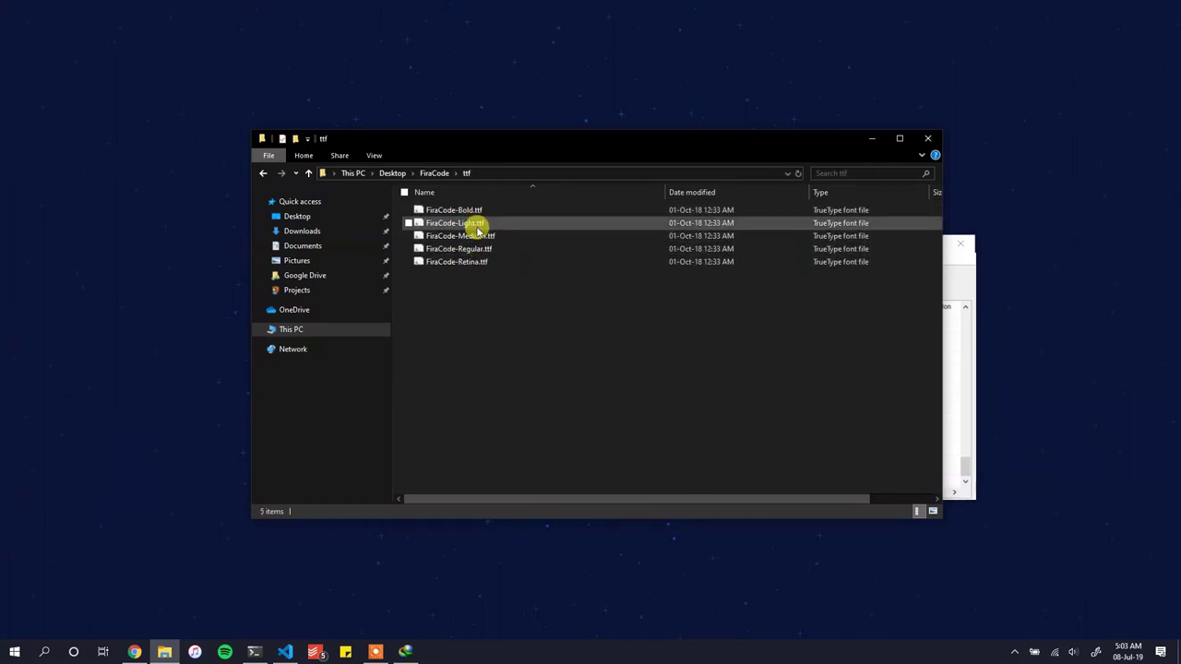
pyautogui.doubleClick(461, 222)
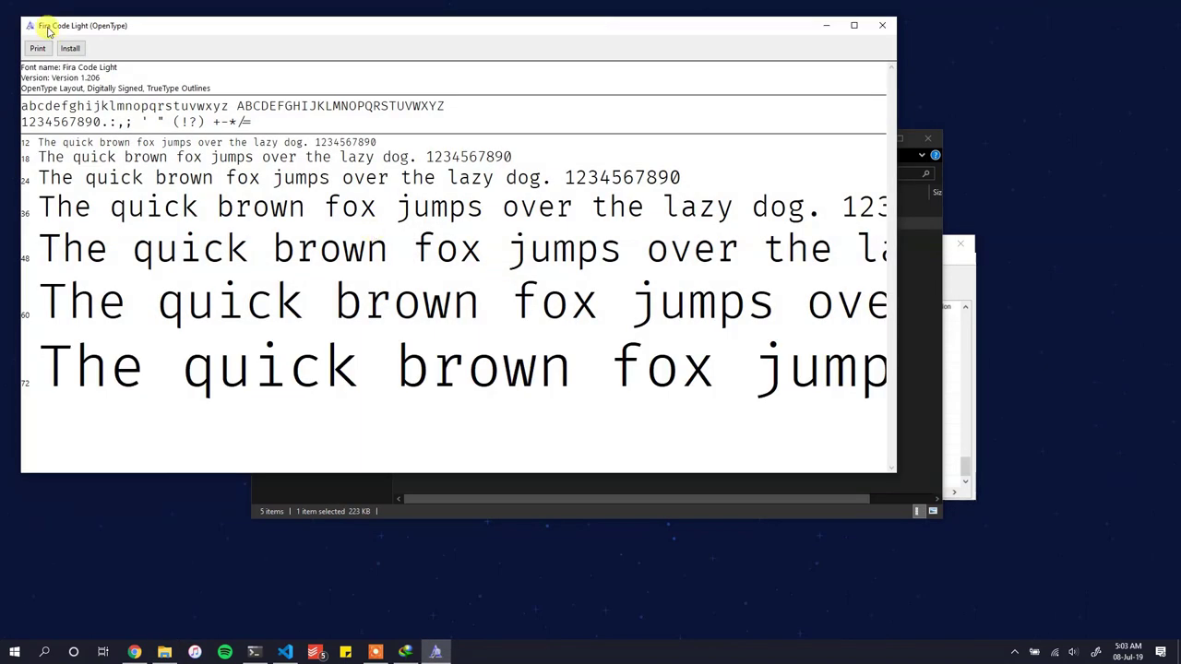
pyautogui.click(882, 25)
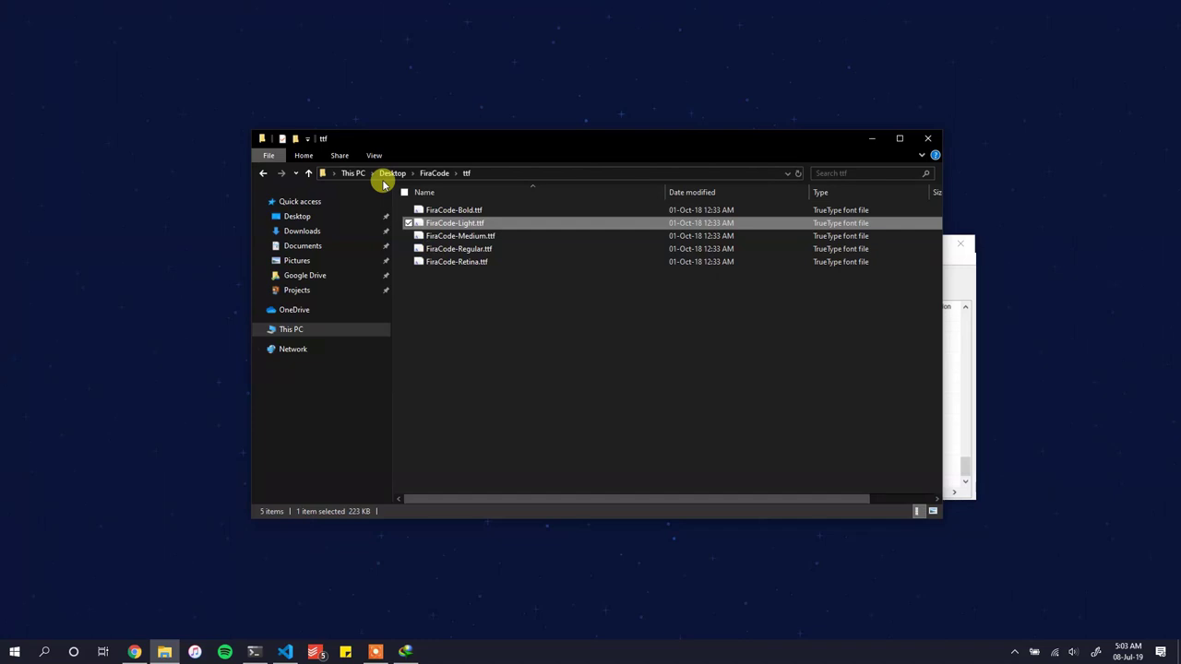
# - Switch to Visual Studio Code, open the user settings, and search them for font
pyautogui.click(285, 652)
pyautogui.click(33, 10)
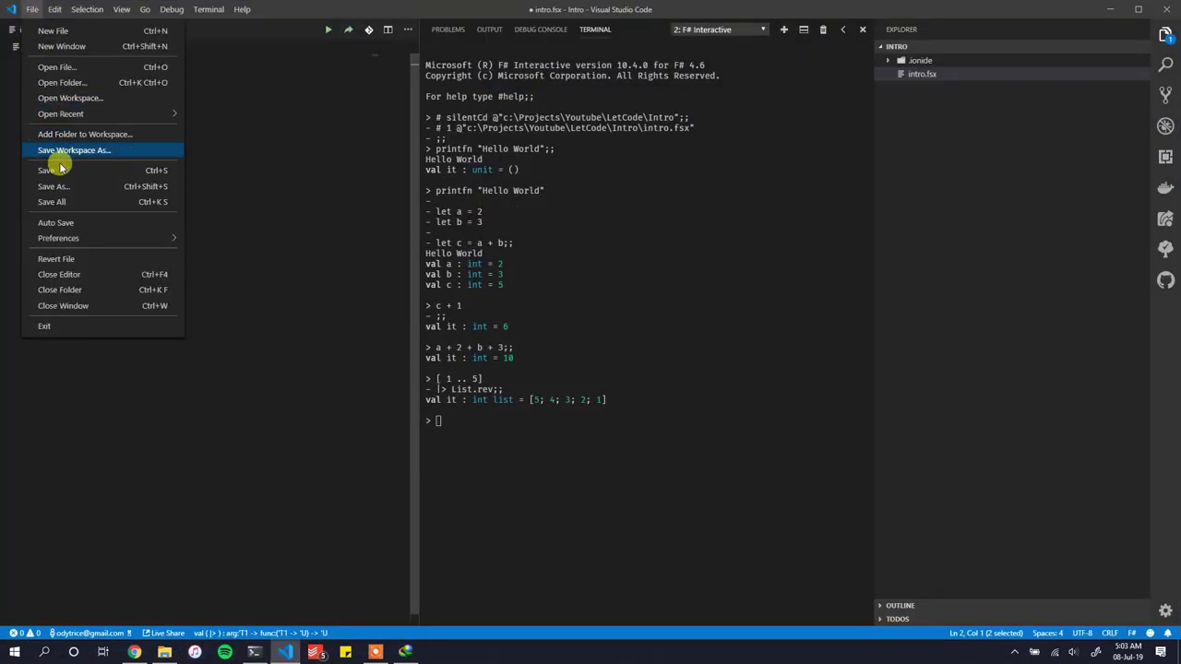
pyautogui.moveTo(61, 240)
pyautogui.click(211, 238)
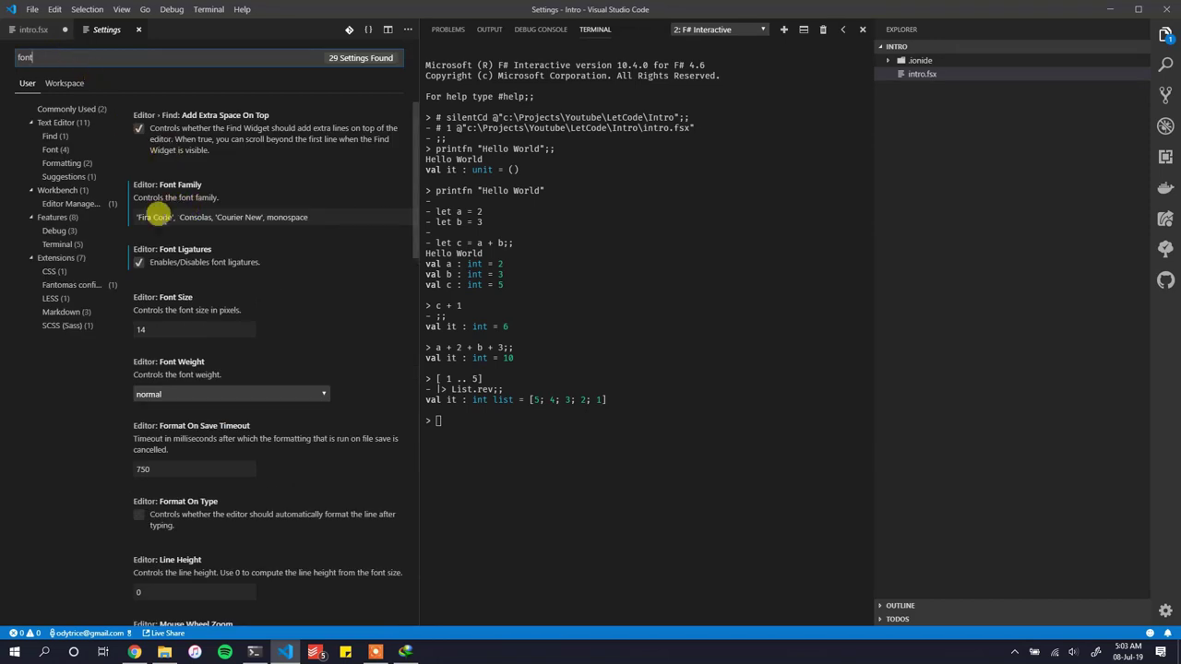
# - Examine the editor's Font Family value and Font Ligatures option, and close the settings
pyautogui.moveTo(137, 217); pyautogui.dragTo(174, 217)
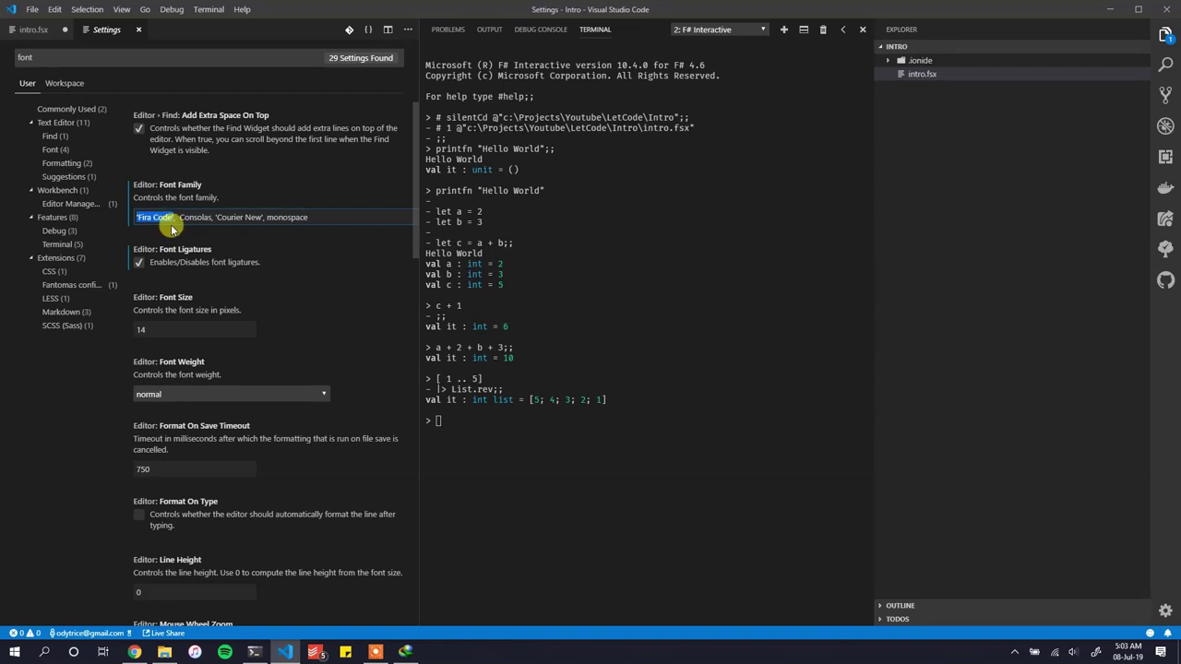
pyautogui.moveTo(189, 217); pyautogui.dragTo(390, 225)
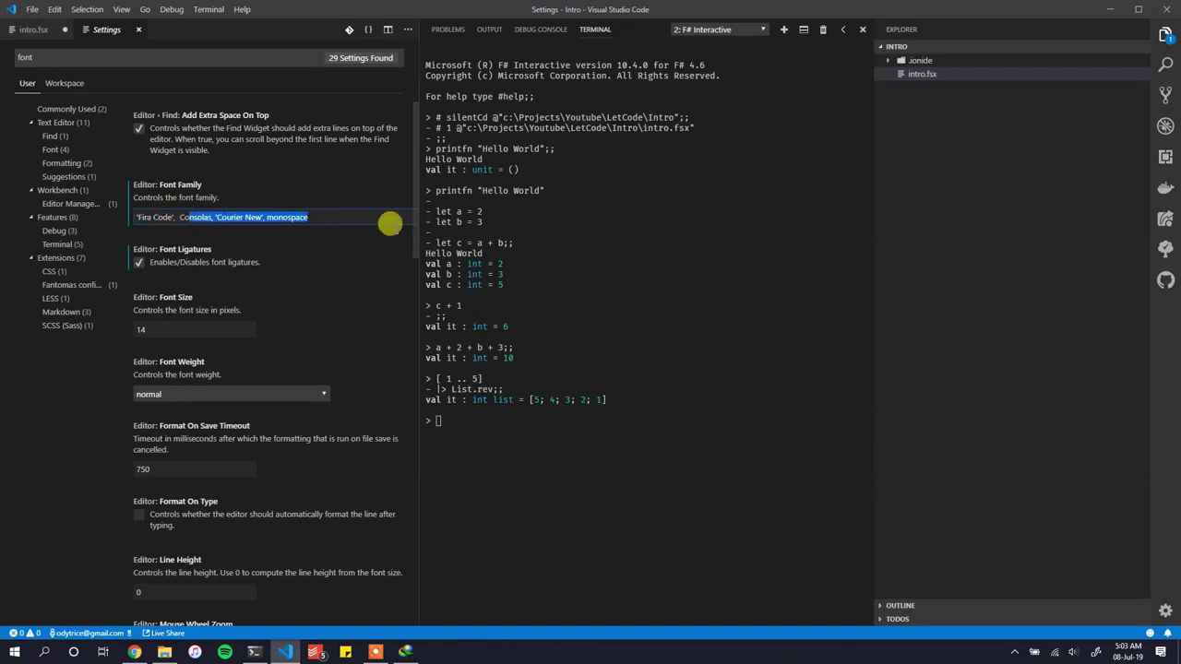
pyautogui.click(210, 277)
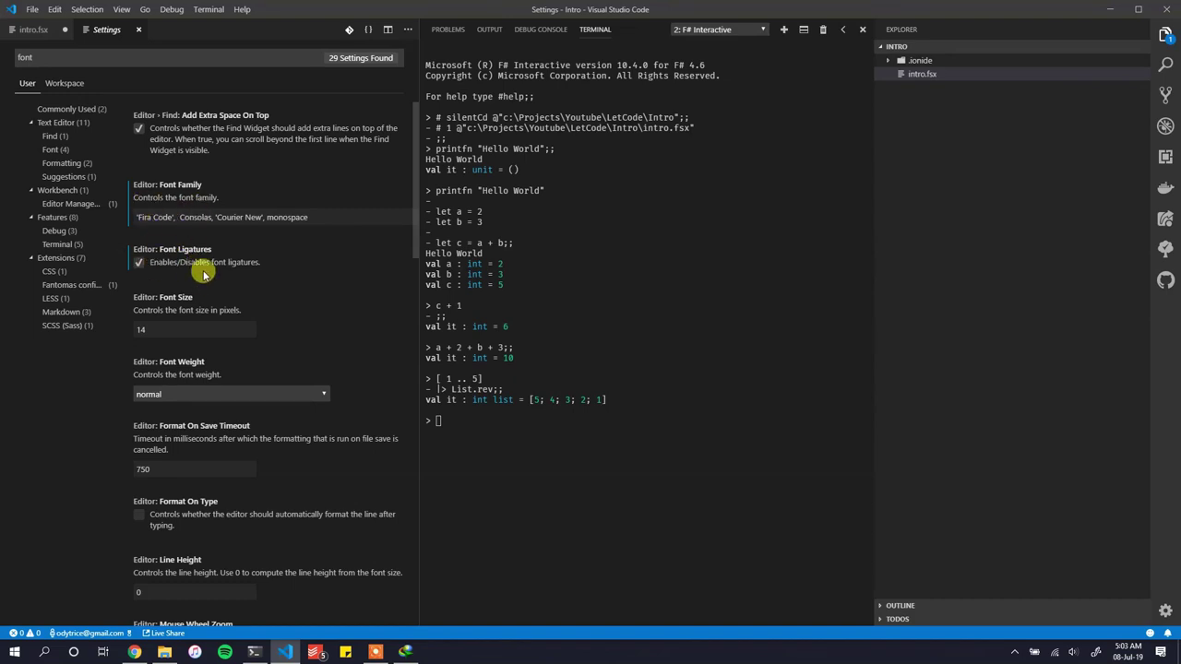
pyautogui.click(139, 29)
# - Add a third line to intro.fsx that pipes the list into Seq.map(fun x -> x * x)
pyautogui.press('End')
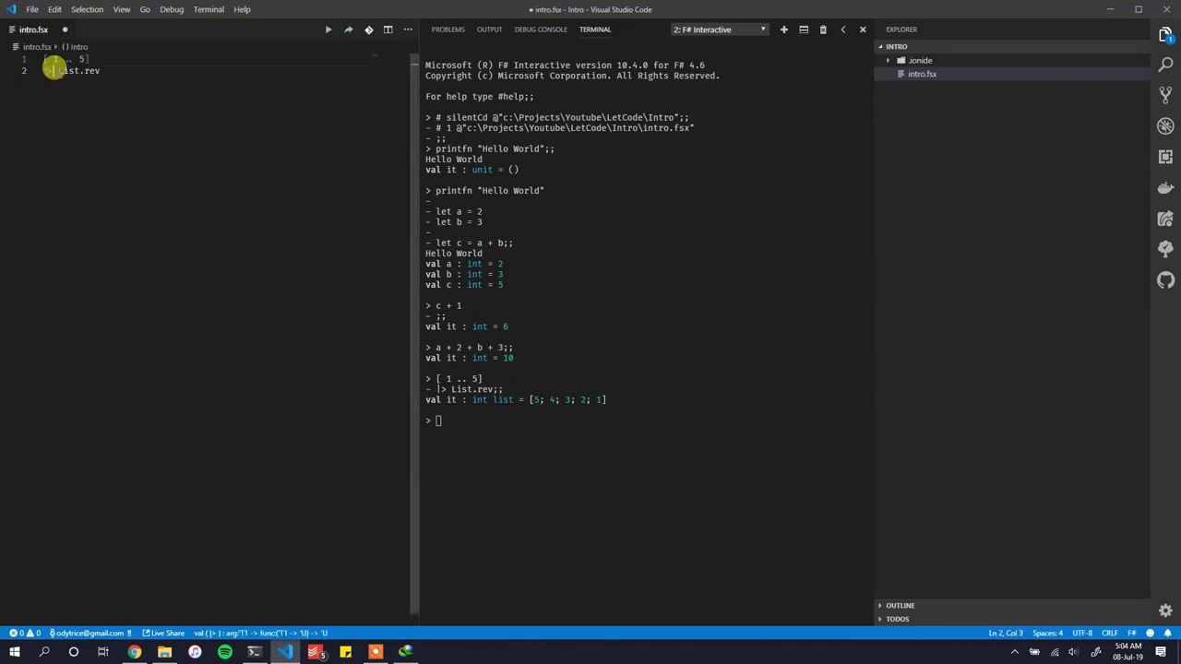
pyautogui.press('Return')
pyautogui.press('Return')
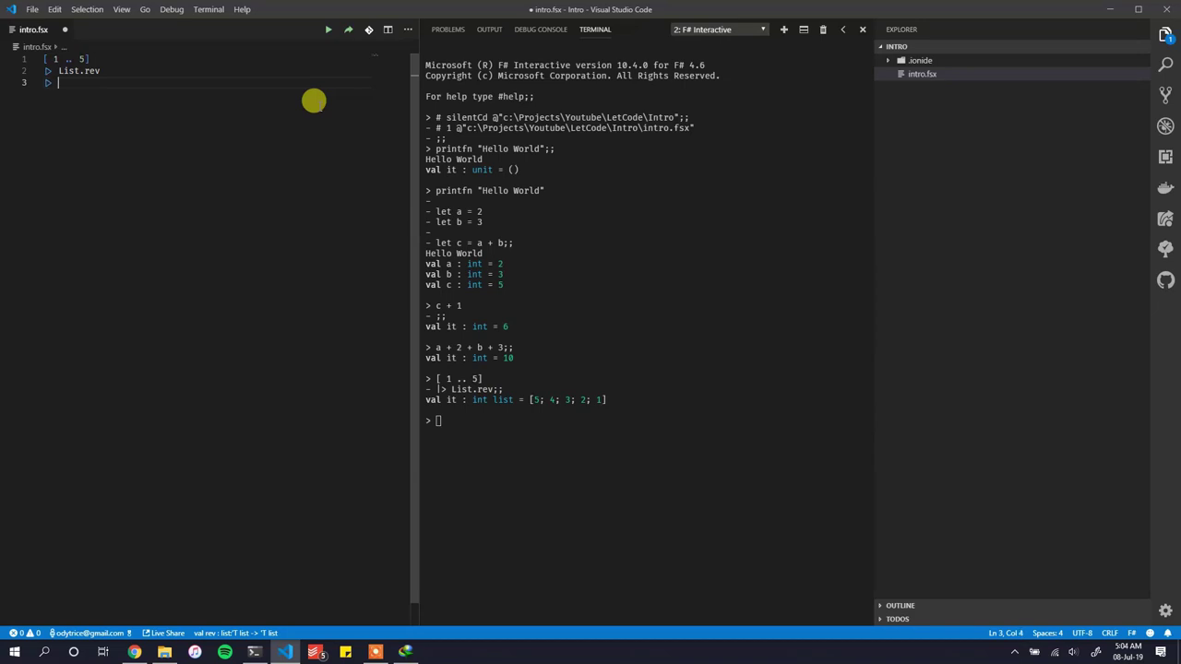
pyautogui.write('|> Seq.m')
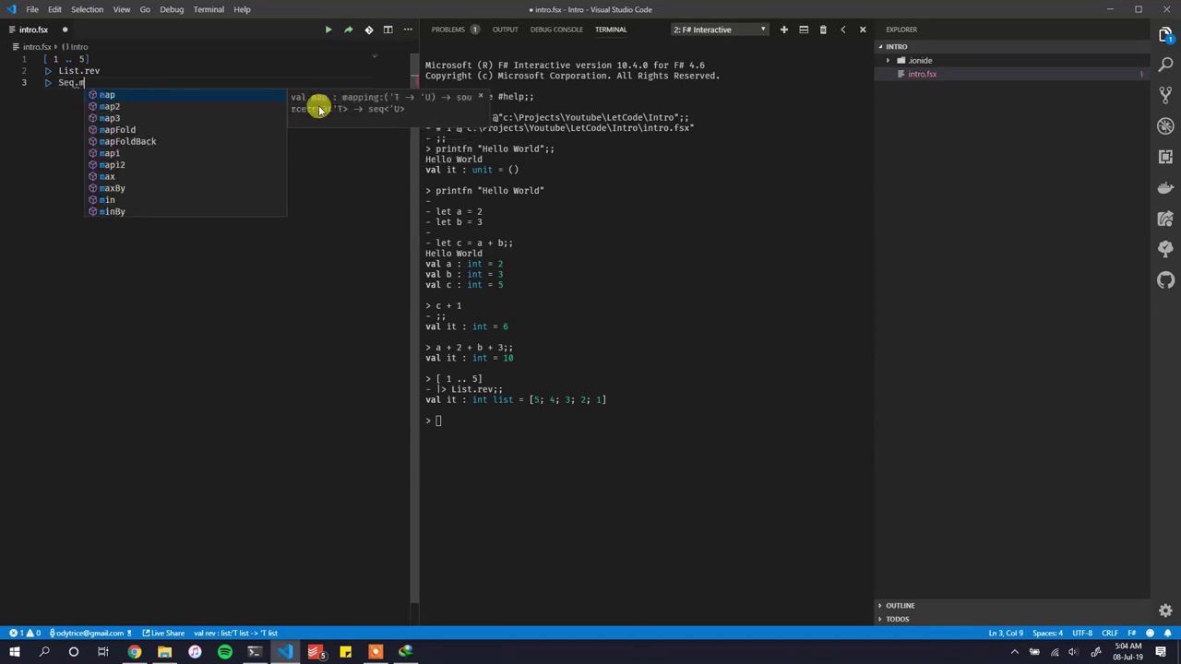
pyautogui.write('ap(fun ')
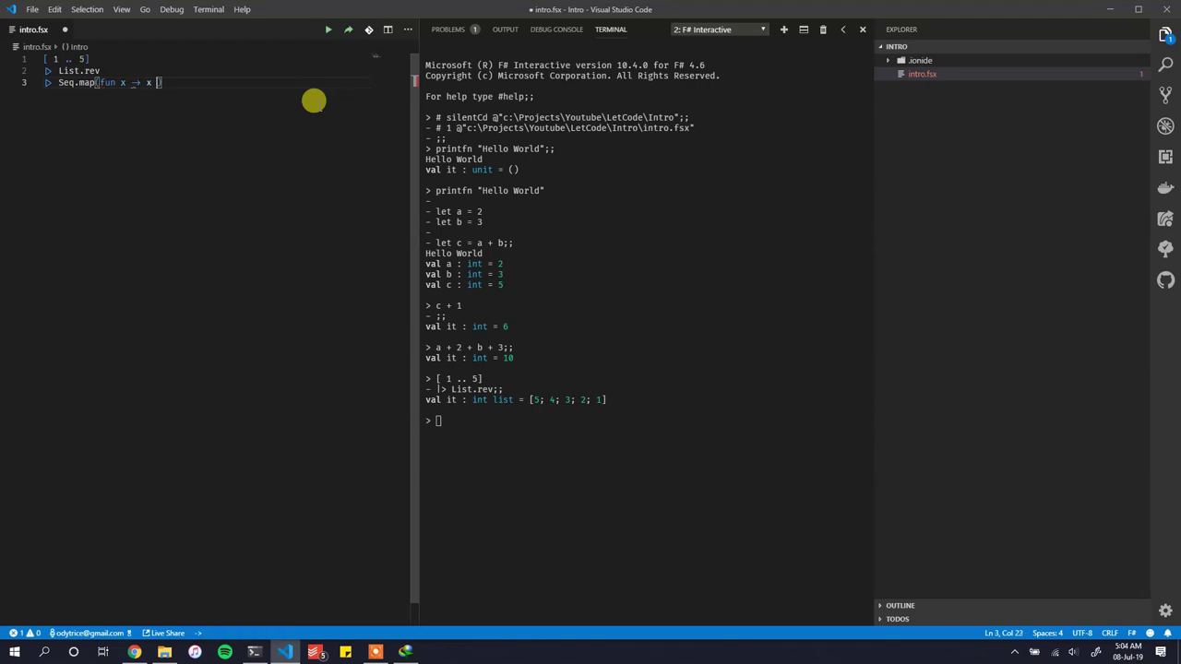
pyautogui.write('x -> x * x')
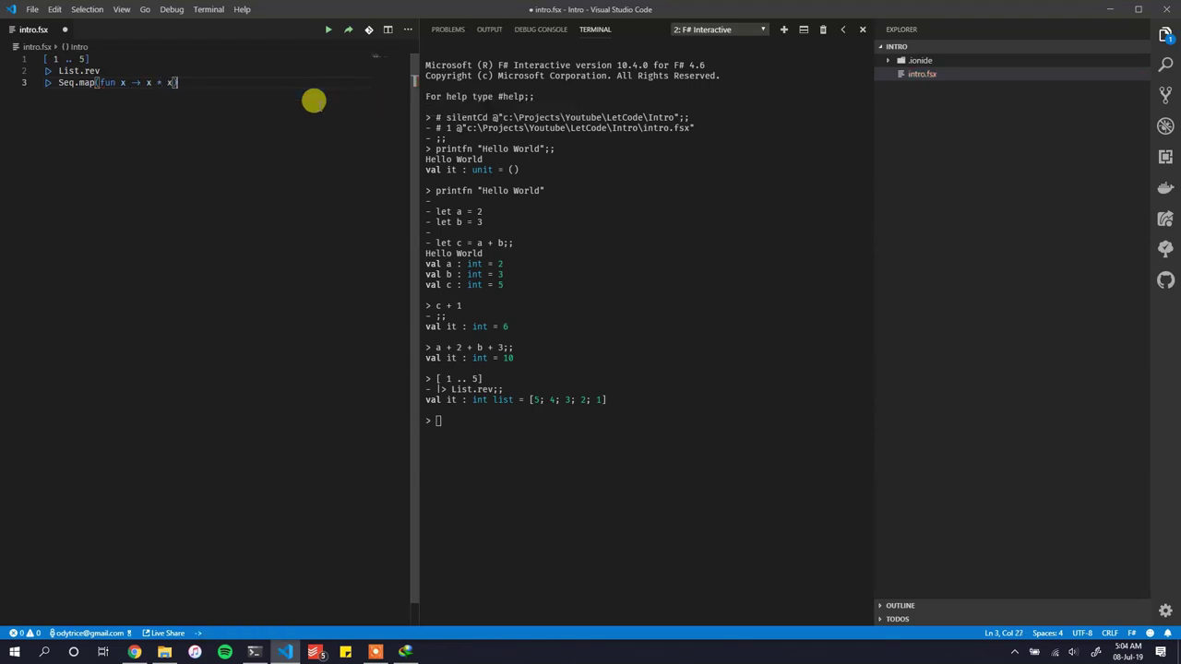
# - Save intro.fsx and run its three lines in F# Interactive
pyautogui.hotkey('ctrl', 's')
pyautogui.hotkey('shift', 'Home')
pyautogui.hotkey('shift', 'Up')
pyautogui.hotkey('shift', 'Up')
pyautogui.hotkey('alt', 'Return')
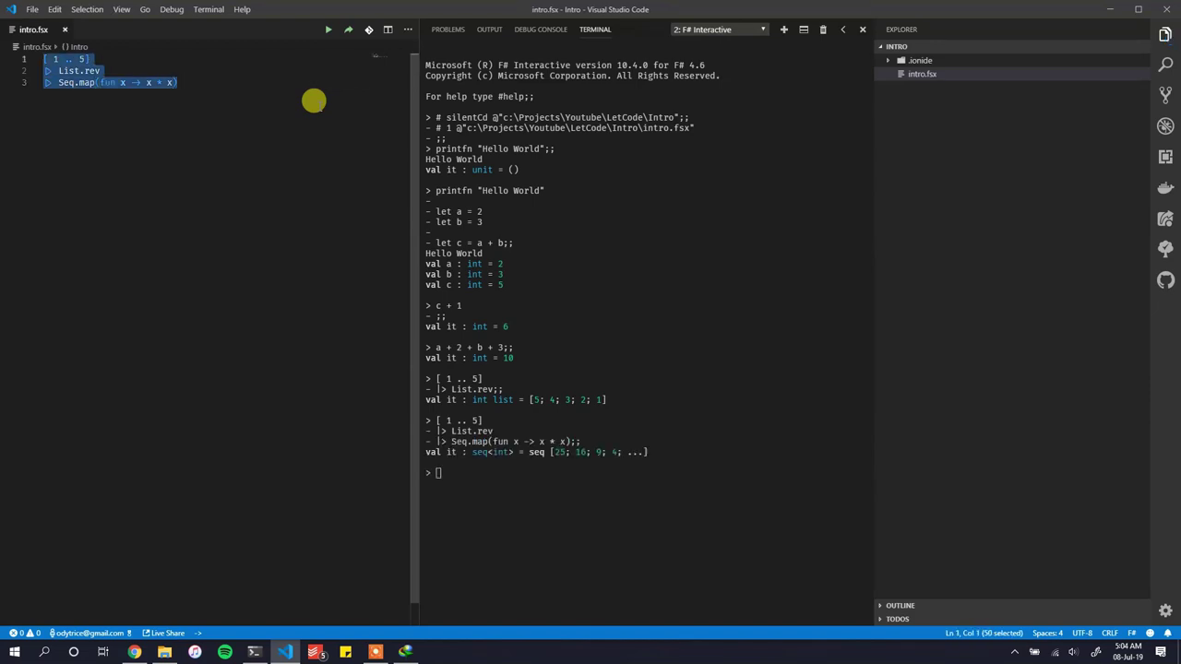
# - Split the lambda's arrow in the Seq.map line with a space, rejoin its characters, and save intro.fsx
pyautogui.click(211, 119)
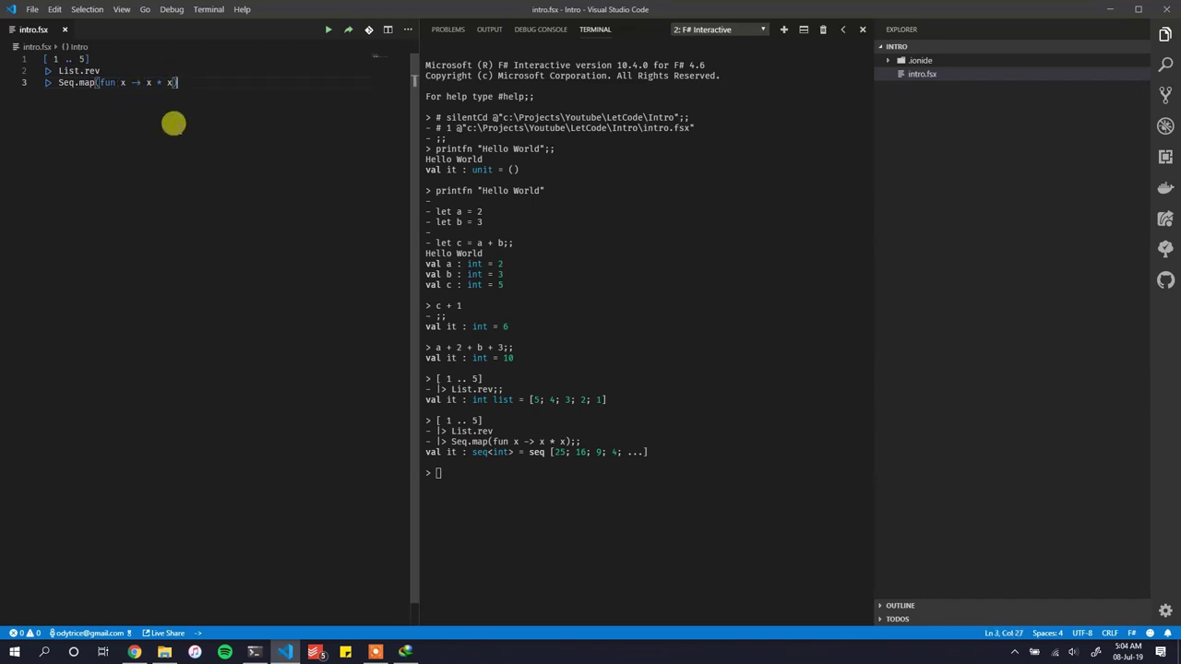
pyautogui.write(')')
pyautogui.click(139, 82)
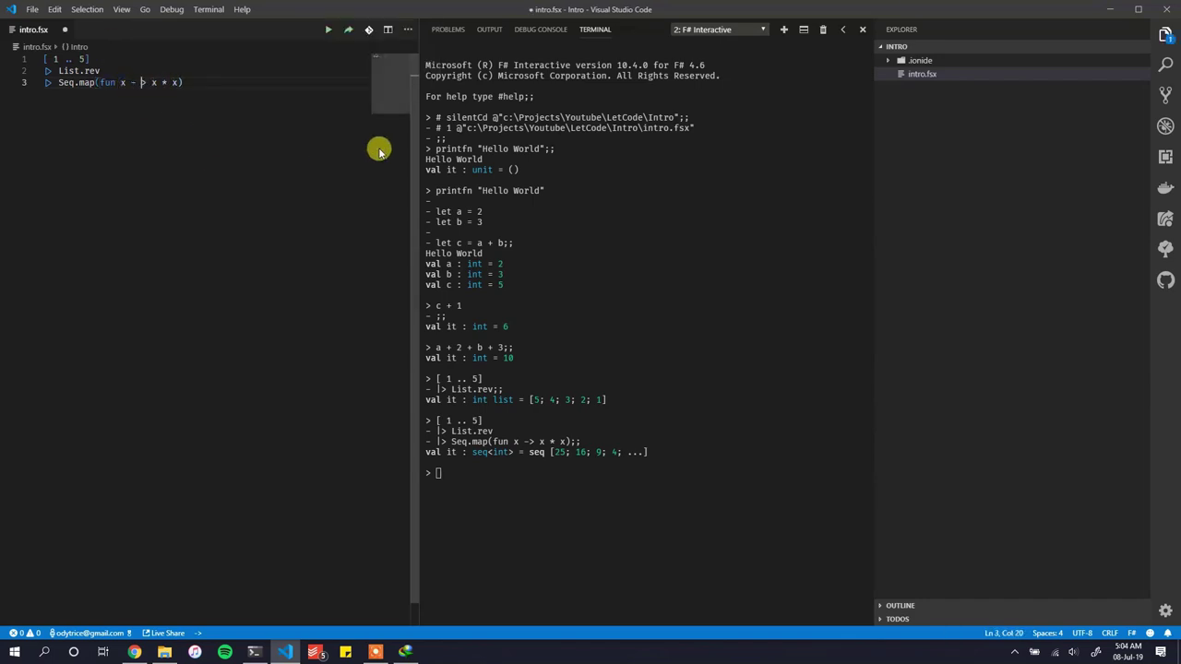
pyautogui.press('BackSpace')
pyautogui.press('Left')
pyautogui.press('Left')
pyautogui.hotkey('ctrl', 's')
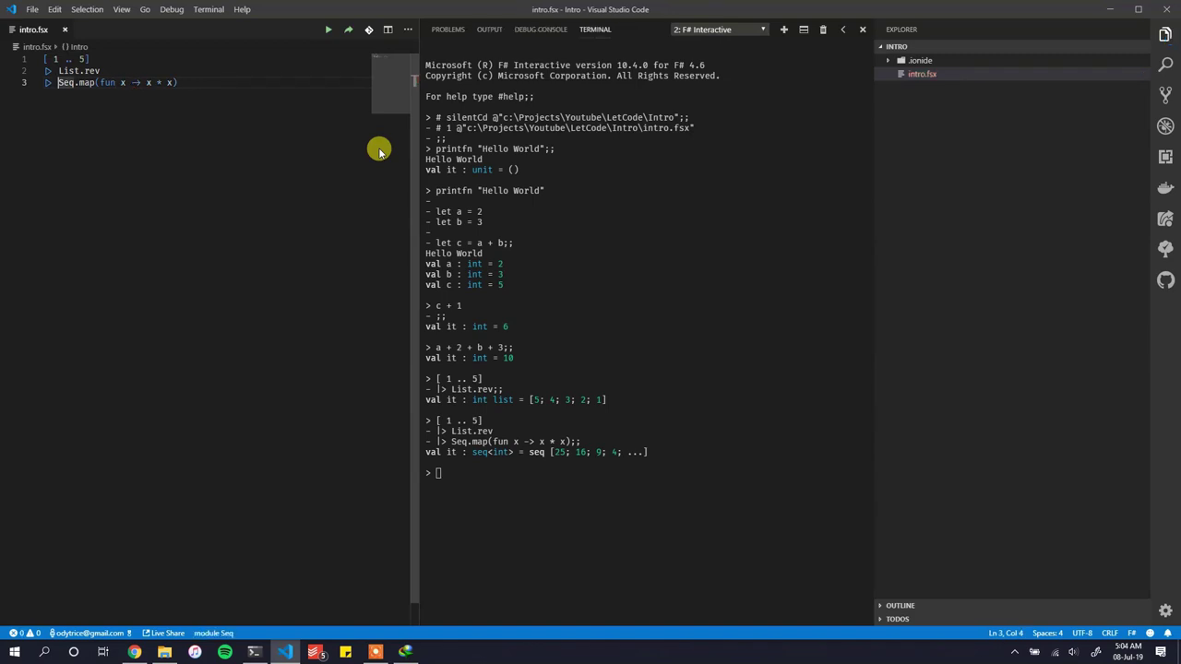